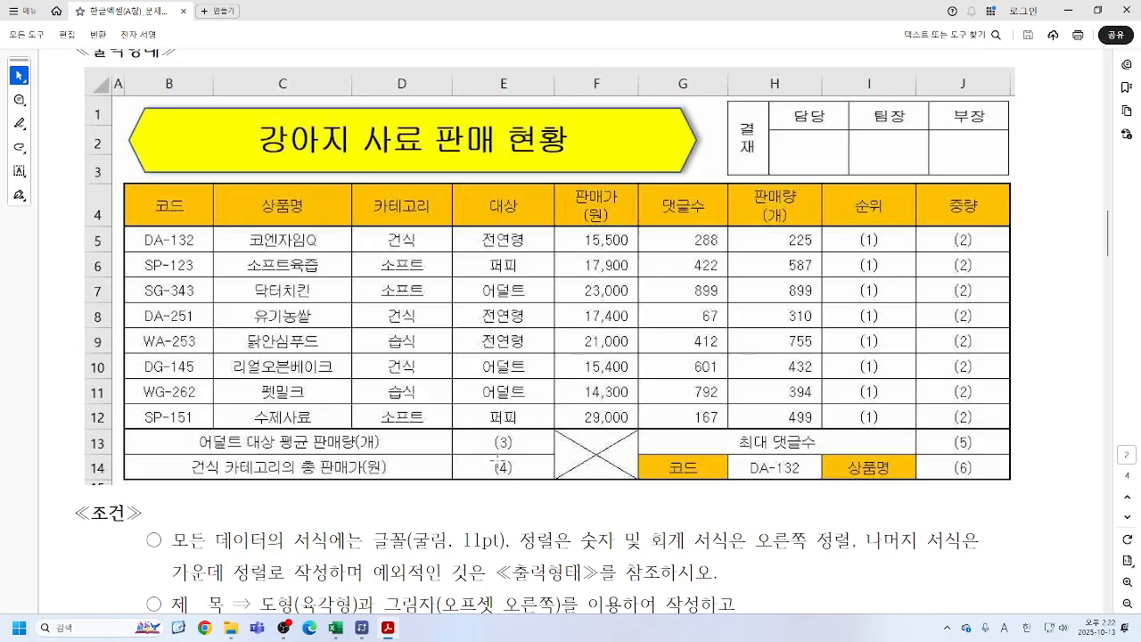
# - Read the worksheet conditions and function requirements (1) to (7) below the sample table in the exam PDF
pyautogui.scroll(-6, 496, 460)
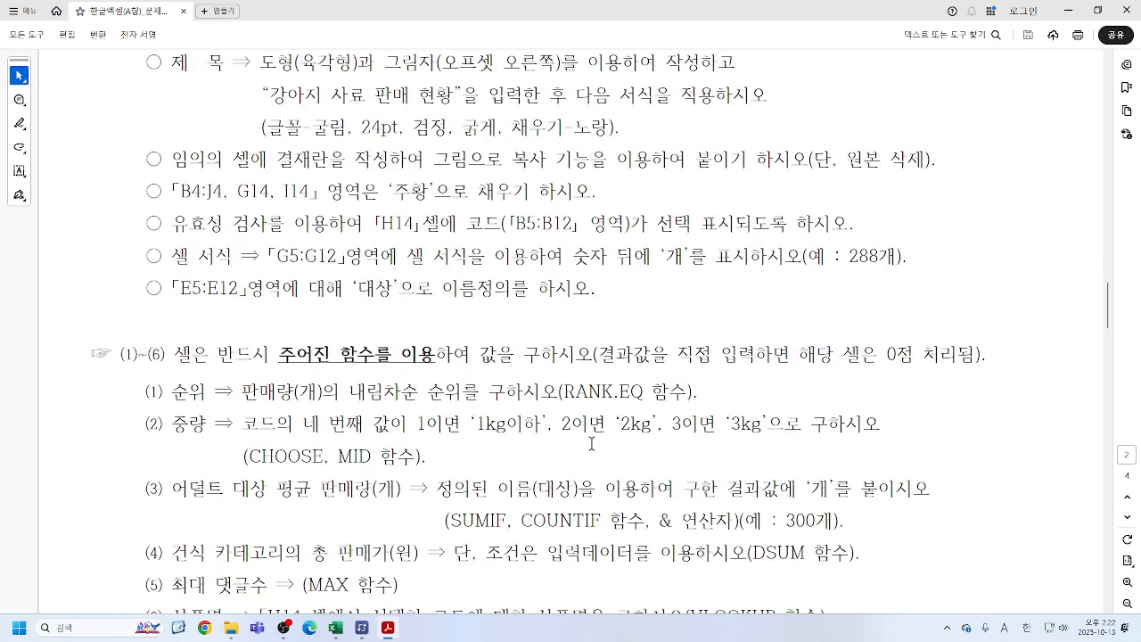
pyautogui.scroll(2, 591, 443)
pyautogui.scroll(-2, 591, 443)
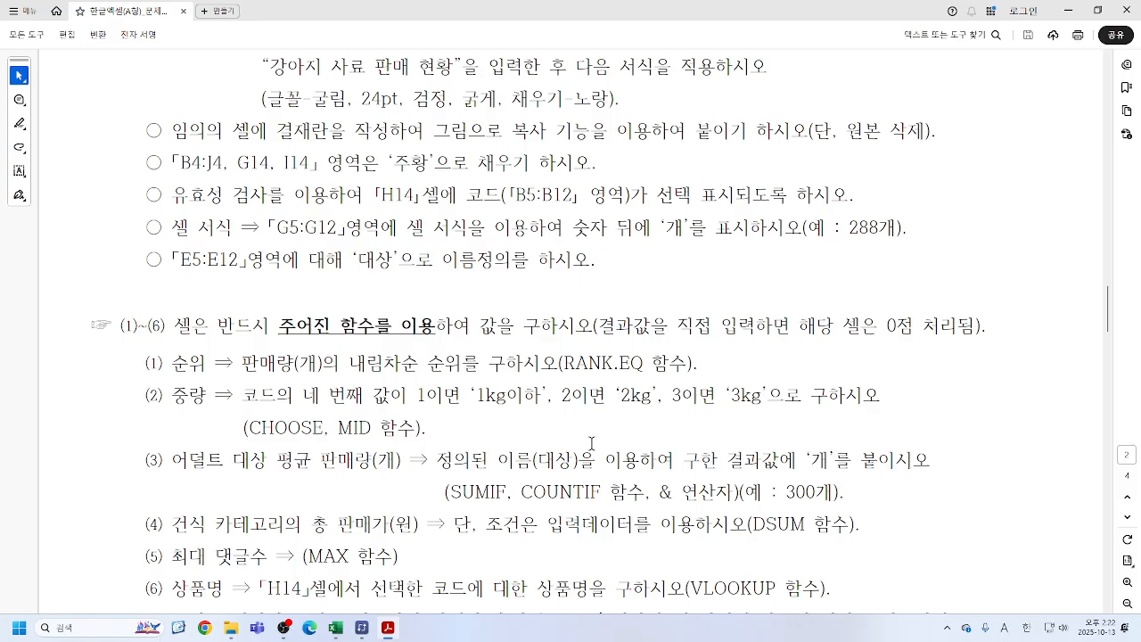
pyautogui.scroll(-1, 509, 330)
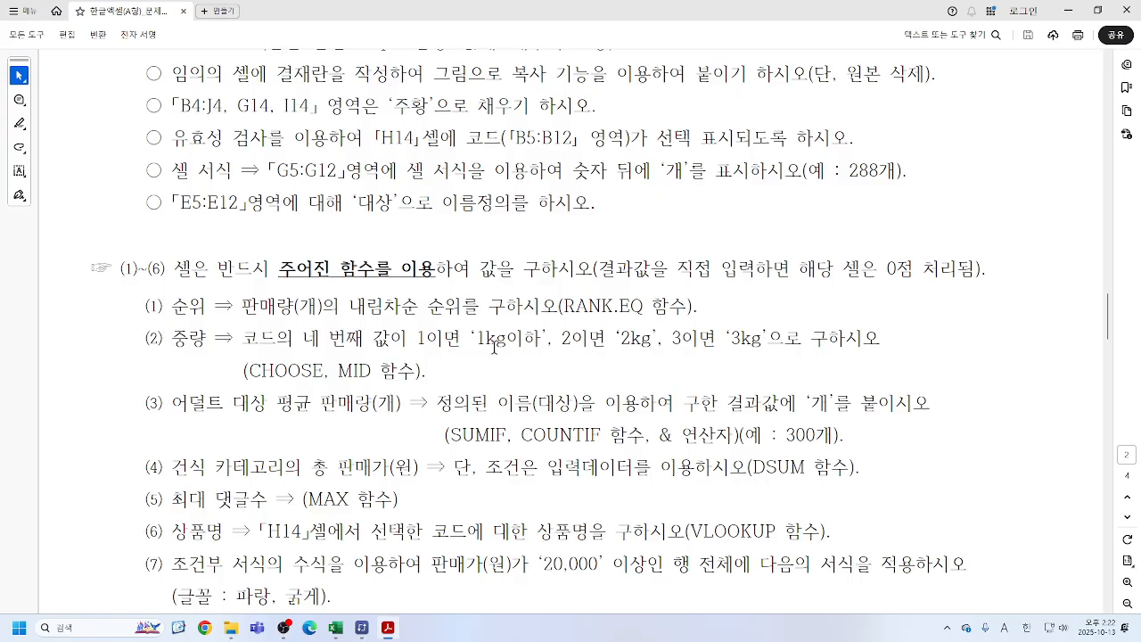
pyautogui.scroll(-1, 194, 408)
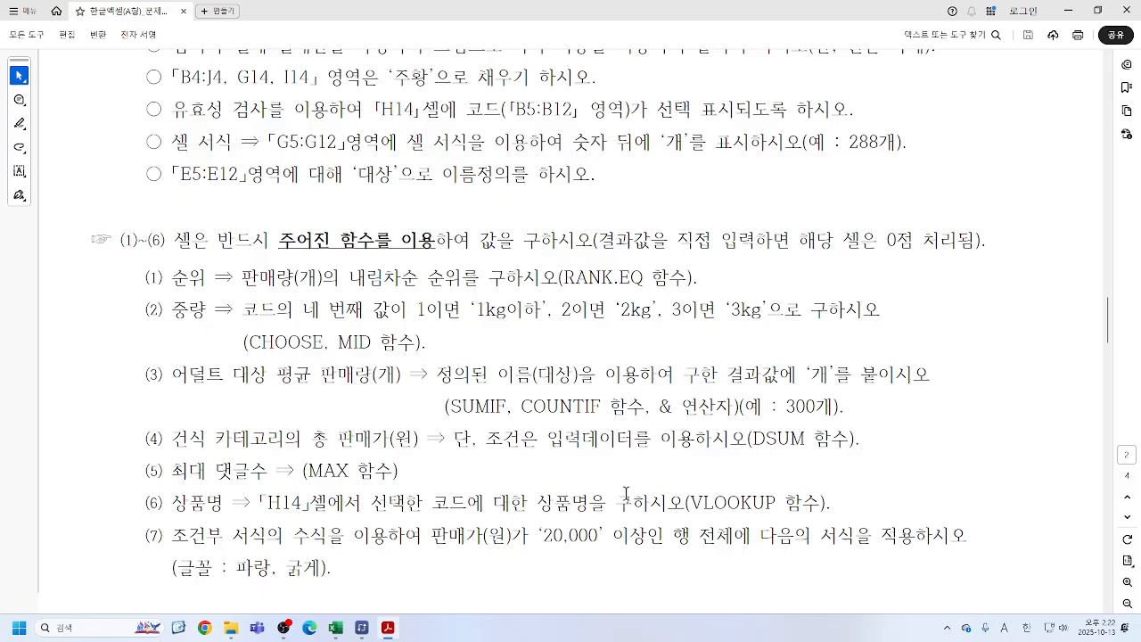
# - Switch to the Excel answer workbook and select the first 순위 cell, I5, consulting the RANK.EQ requirement in the PDF
pyautogui.moveTo(336, 632)
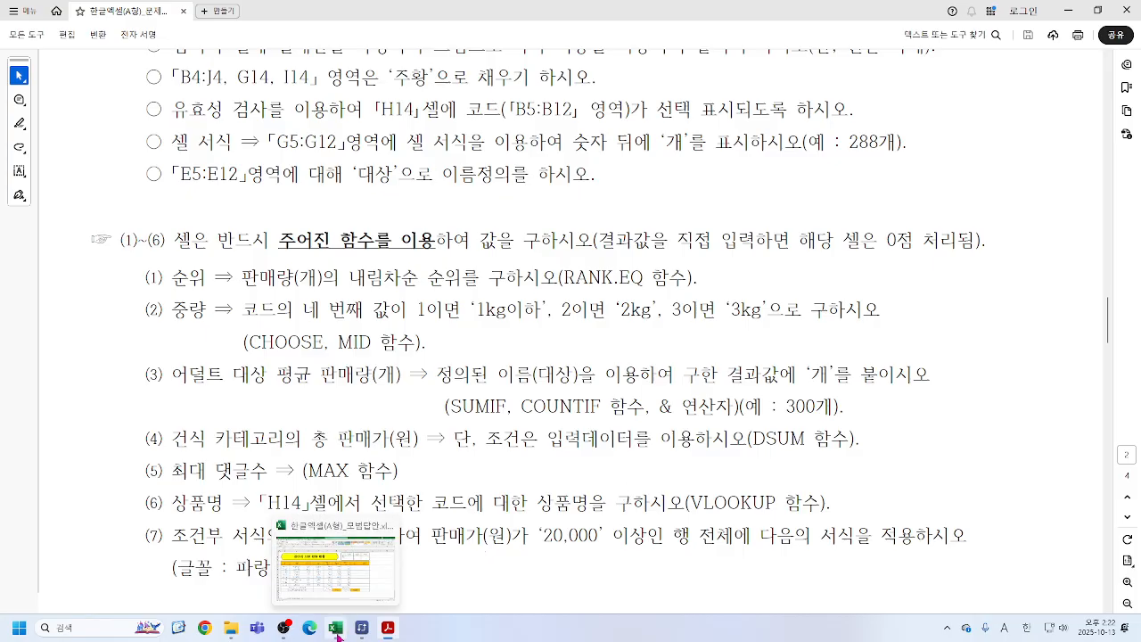
pyautogui.click(340, 523)
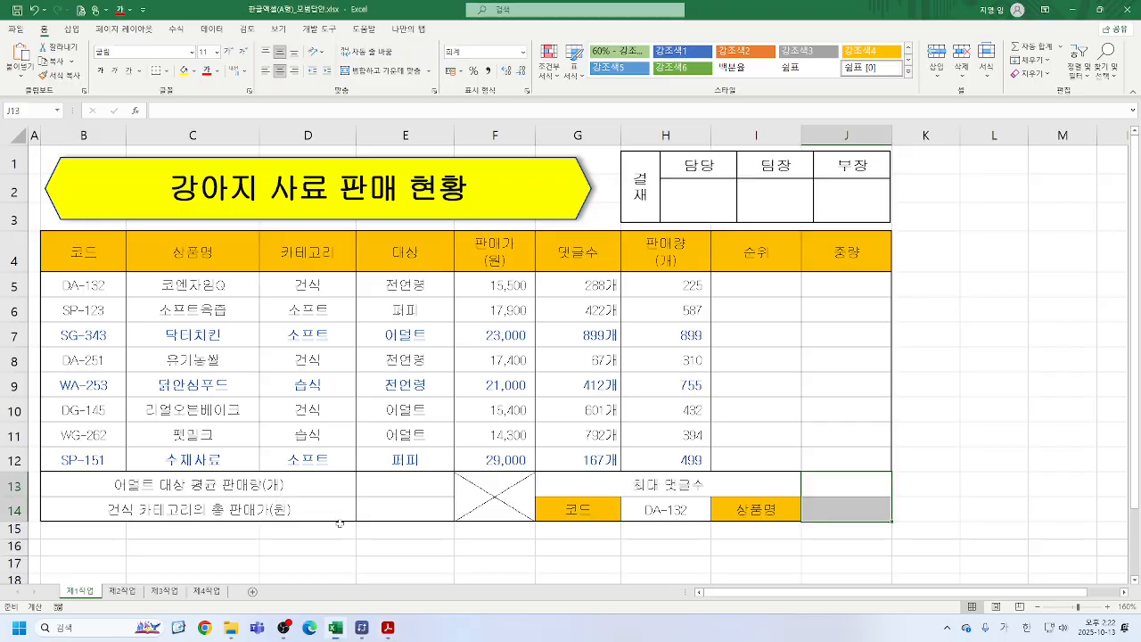
pyautogui.click(748, 283)
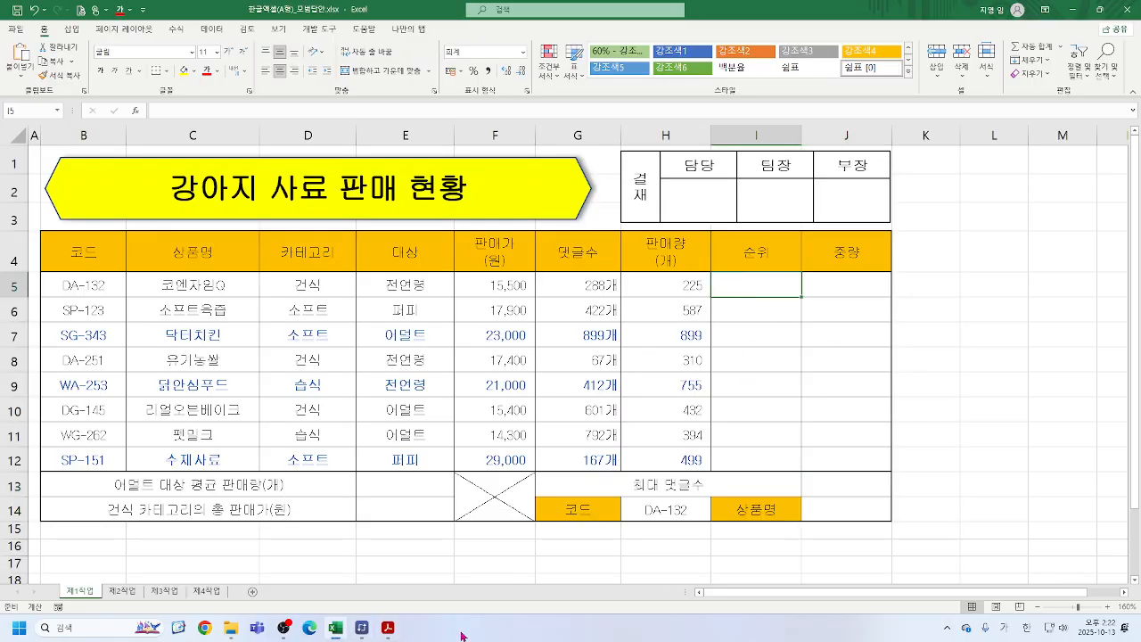
pyautogui.click(388, 629)
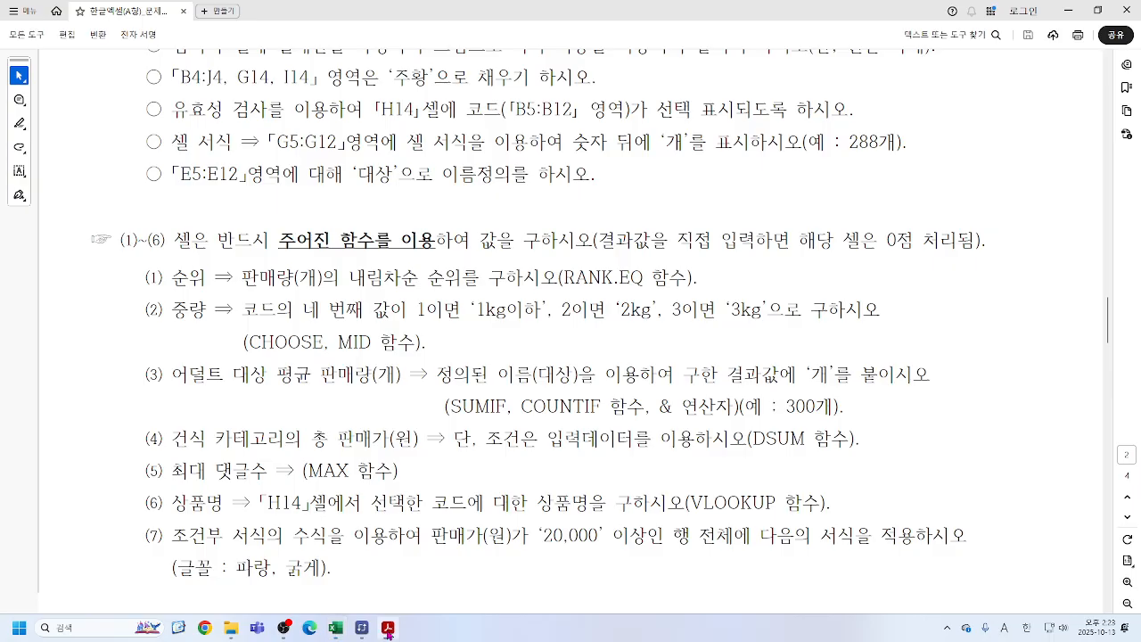
pyautogui.click(387, 629)
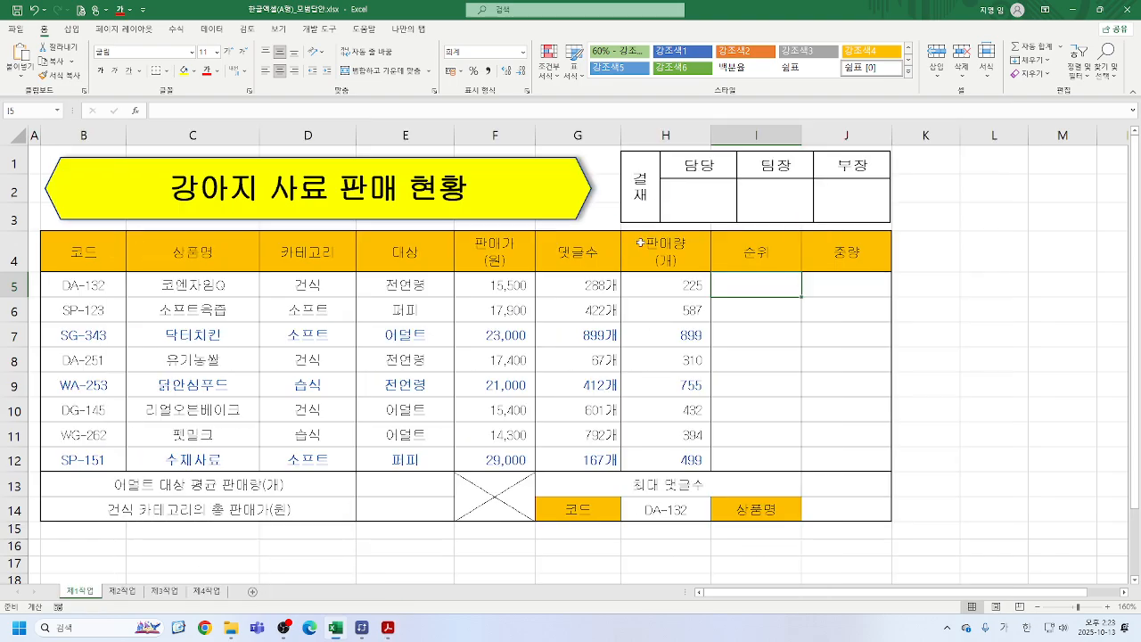
pyautogui.click(387, 628)
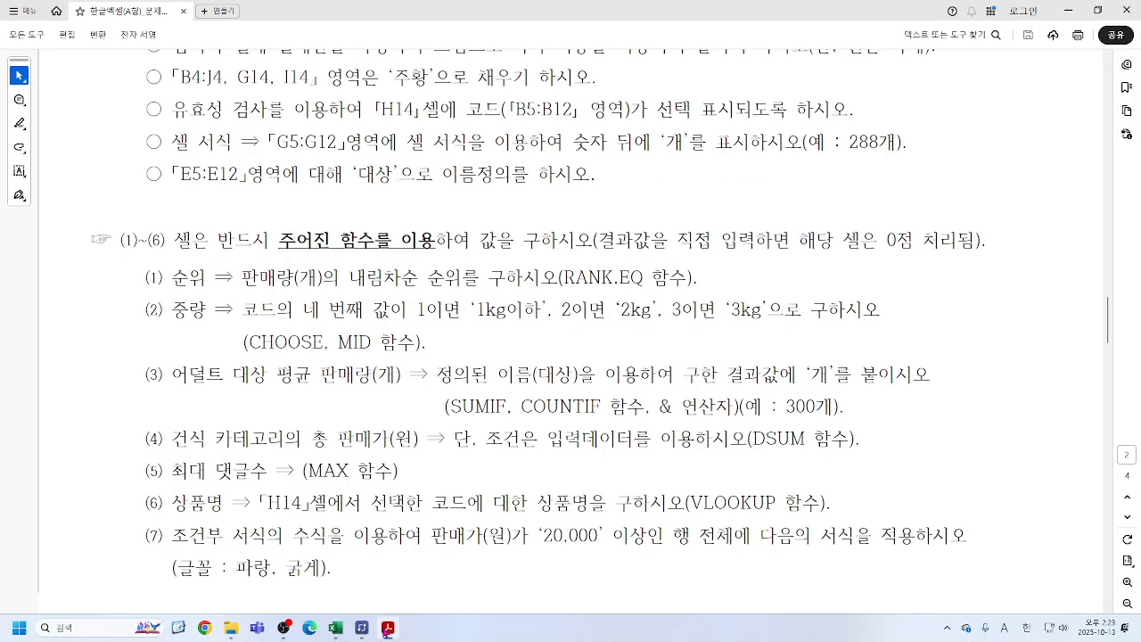
pyautogui.click(388, 629)
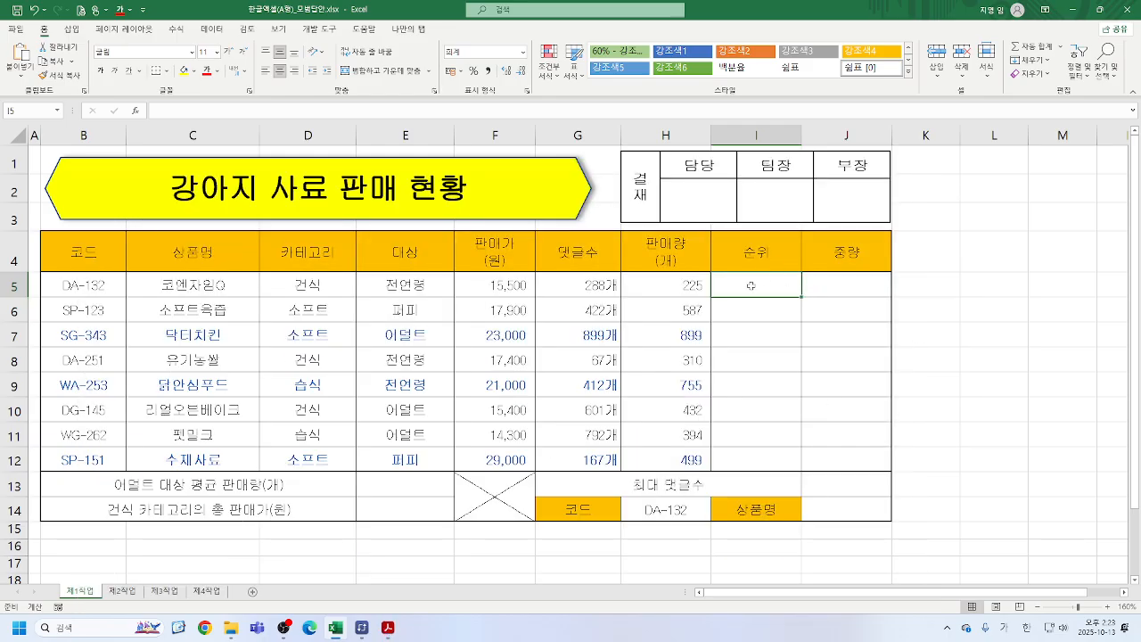
# - Start a RANK.EQ formula in I5 and open its function arguments
pyautogui.write('=')
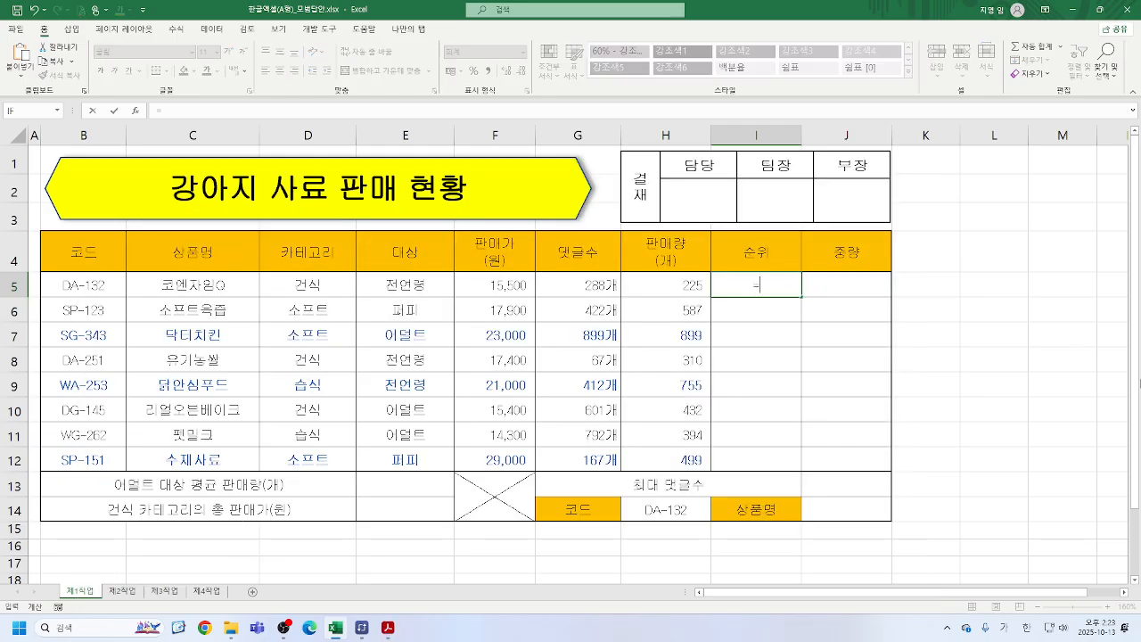
pyautogui.write('ㄱ')
pyautogui.press('Hangul')
pyautogui.write('ra')
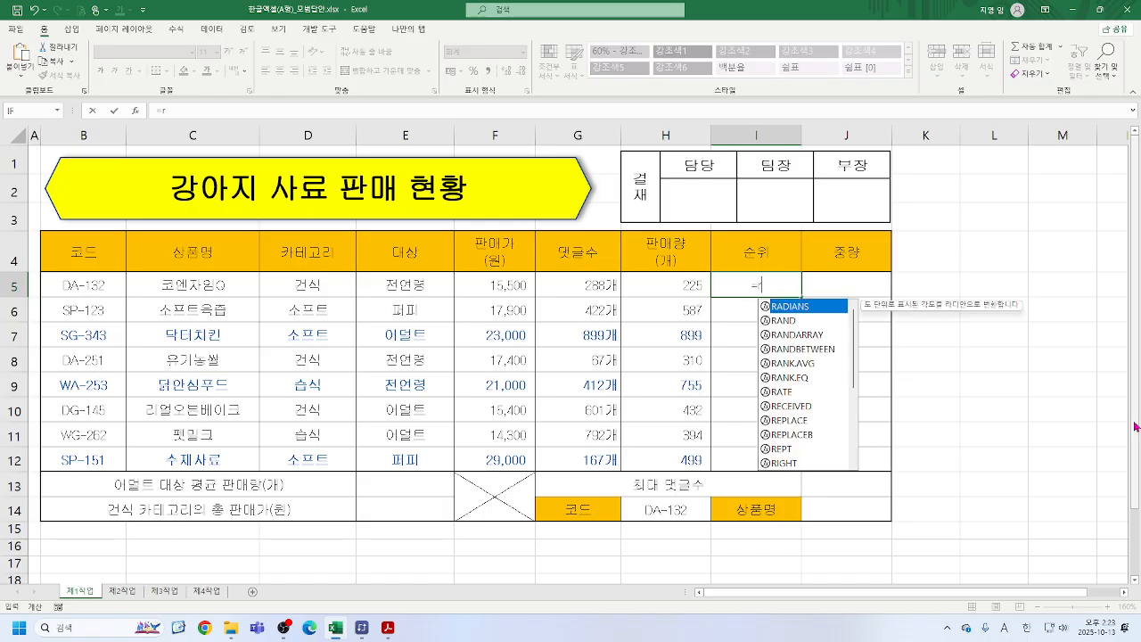
pyautogui.doubleClick(796, 378)
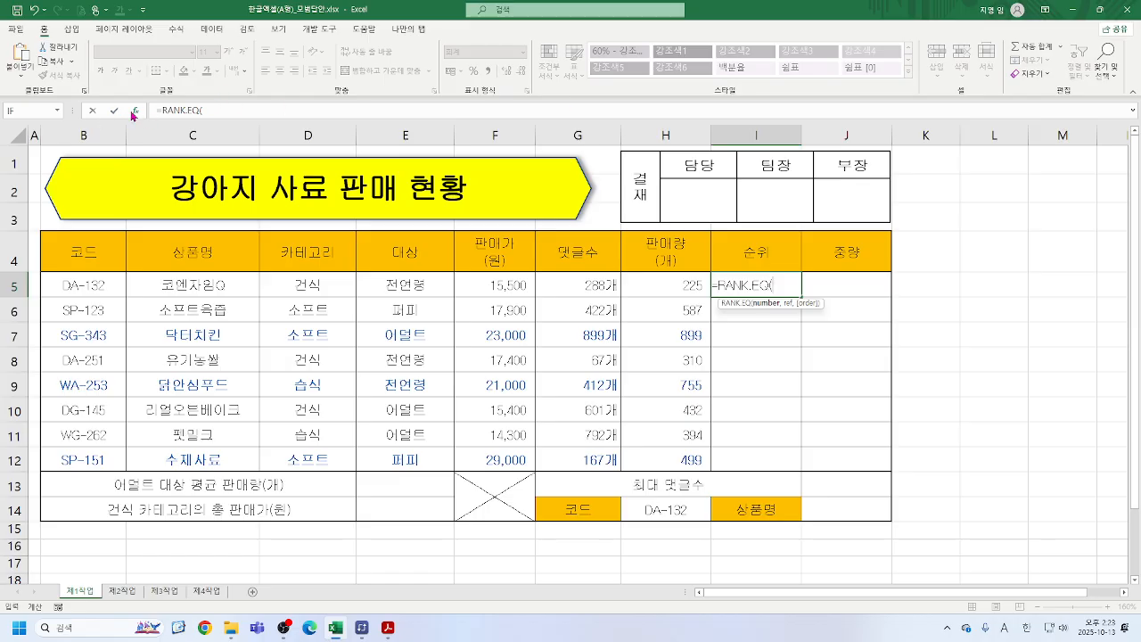
pyautogui.click(134, 111)
pyautogui.moveTo(303, 49); pyautogui.dragTo(387, 76)
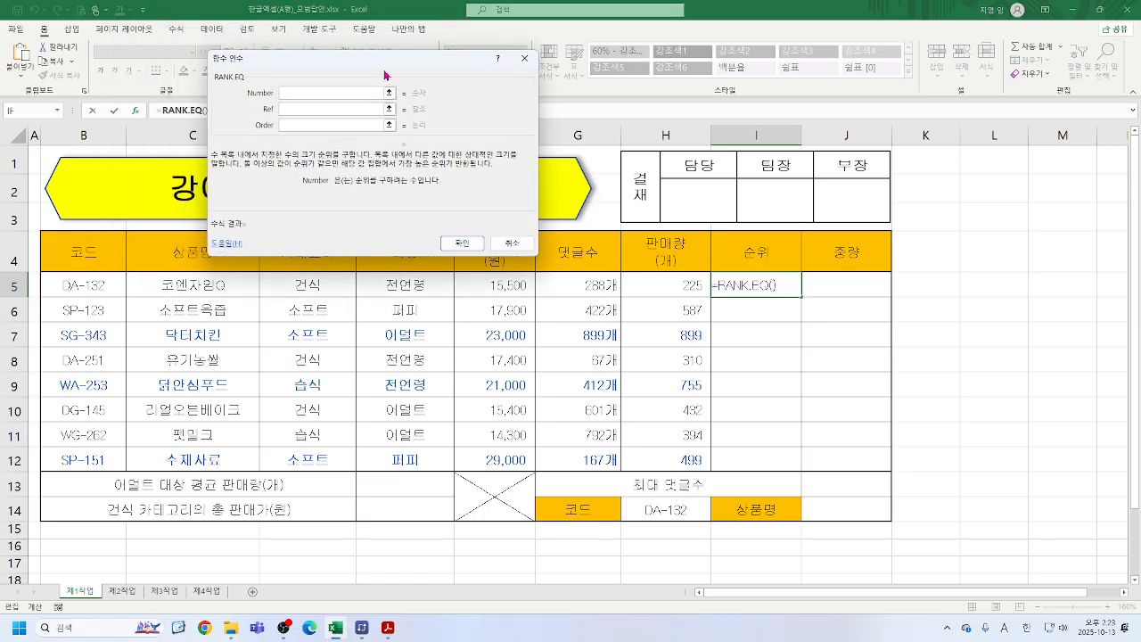
# - Complete the RANK.EQ formula in I5 with H5 as the number and the absolute range $H$5:$H$12 as the reference
pyautogui.click(661, 285)
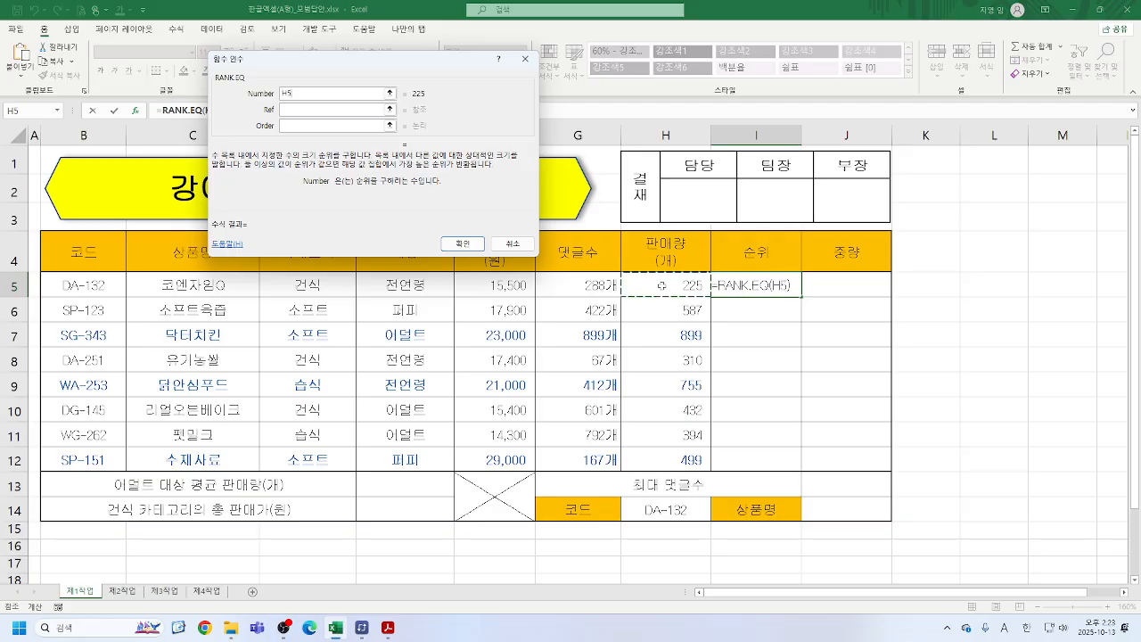
pyautogui.press('Tab')
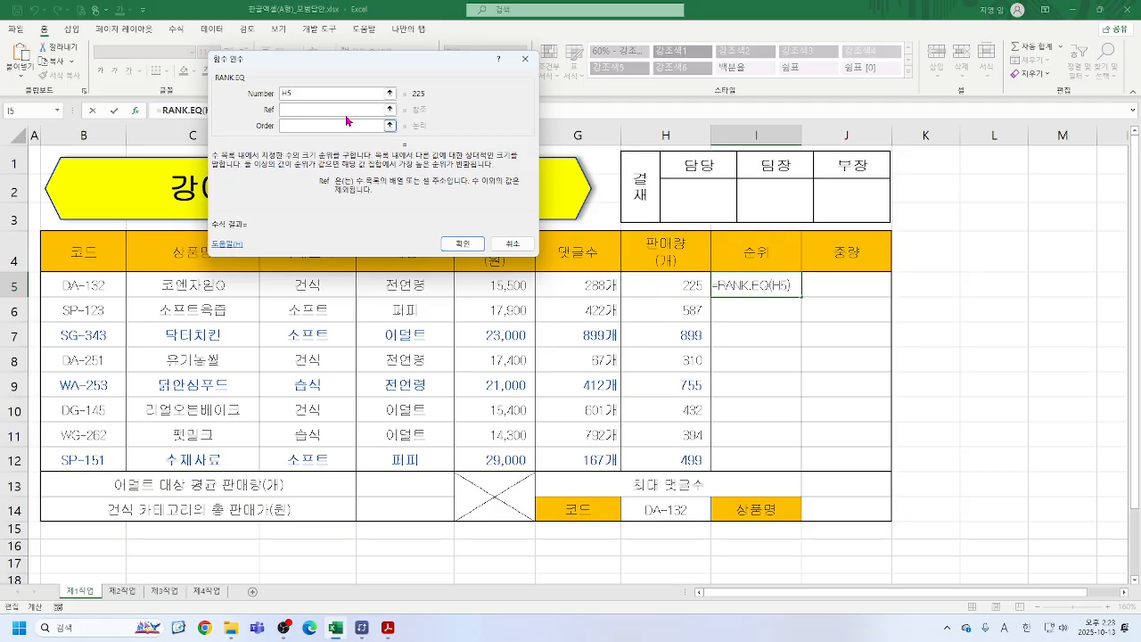
pyautogui.click(654, 277)
pyautogui.moveTo(653, 277); pyautogui.dragTo(656, 453)
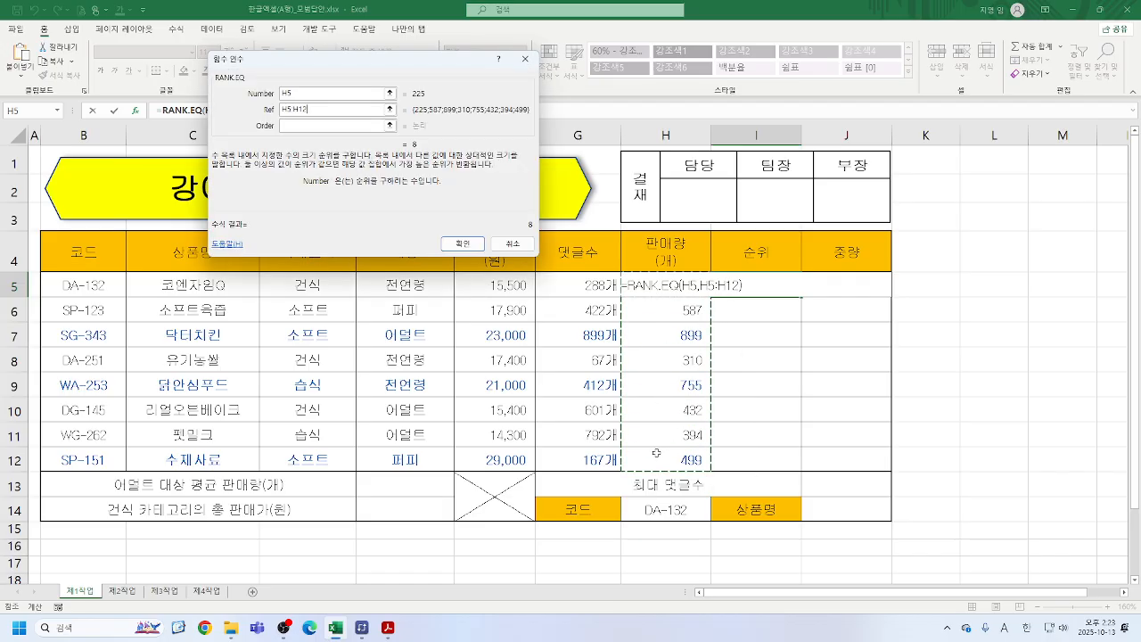
pyautogui.press('F4')
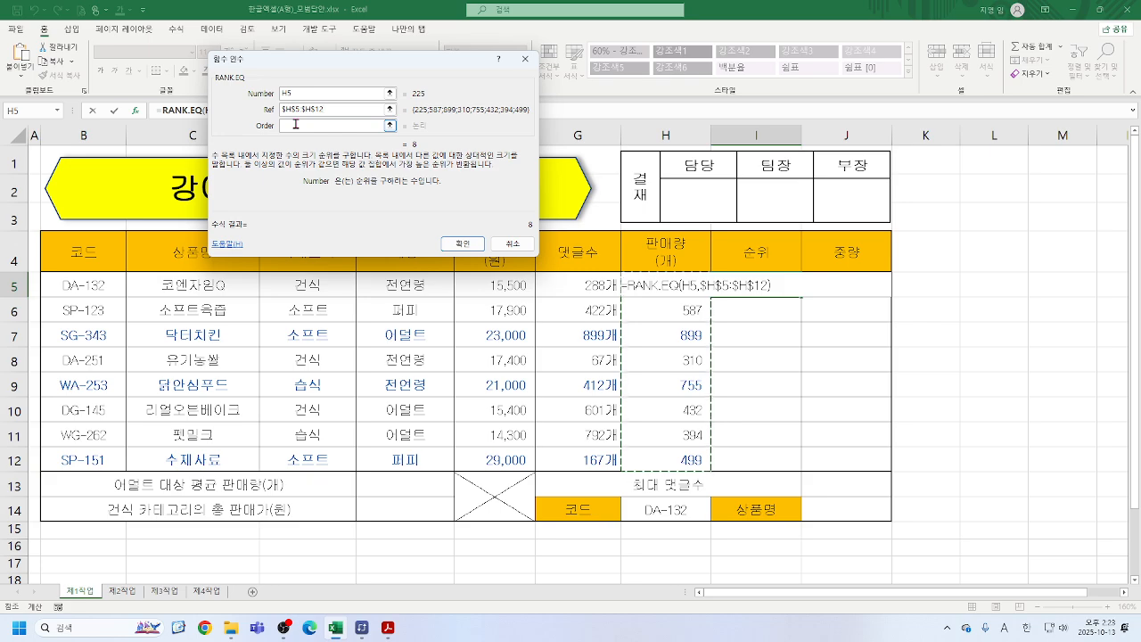
pyautogui.click(459, 243)
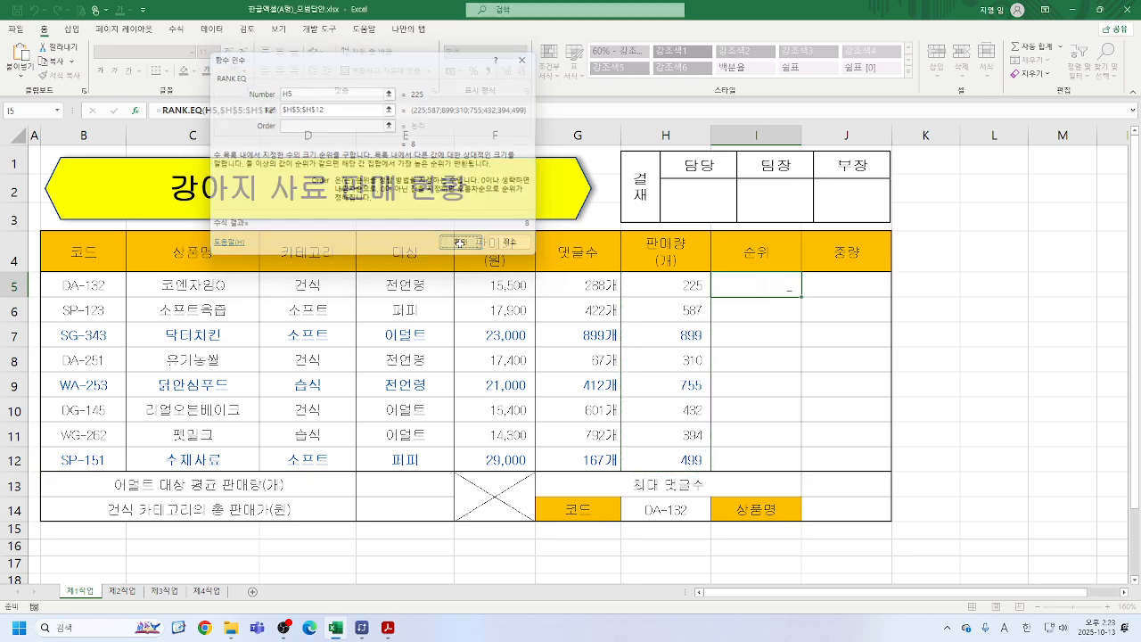
# - Fill the rank formula from I5 down to I12
pyautogui.moveTo(802, 297); pyautogui.dragTo(804, 466)
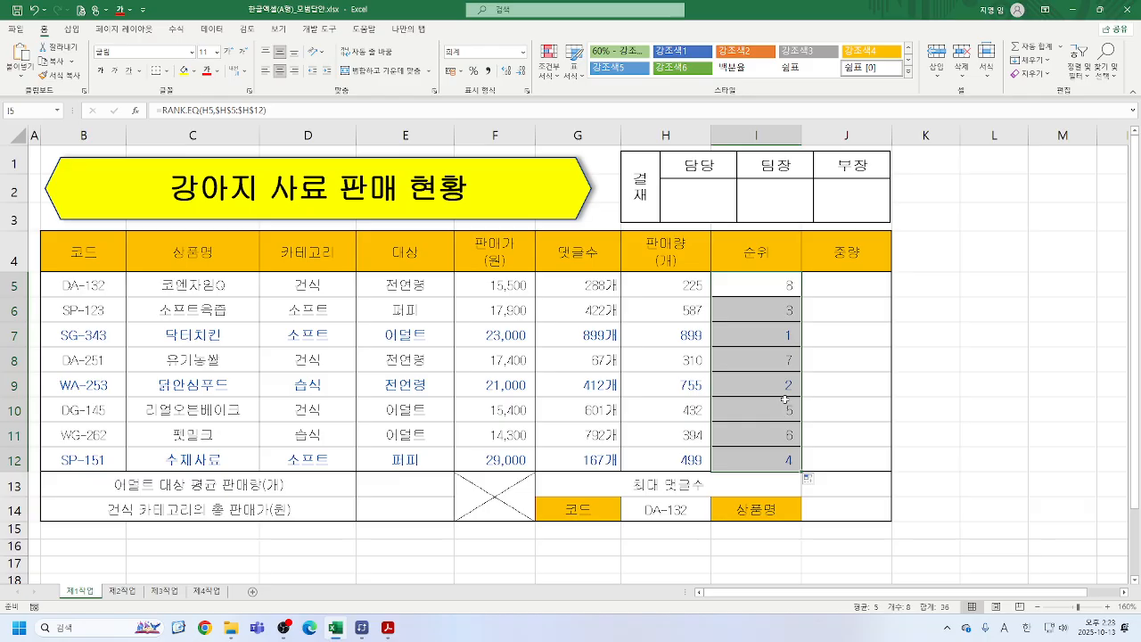
pyautogui.click(756, 286)
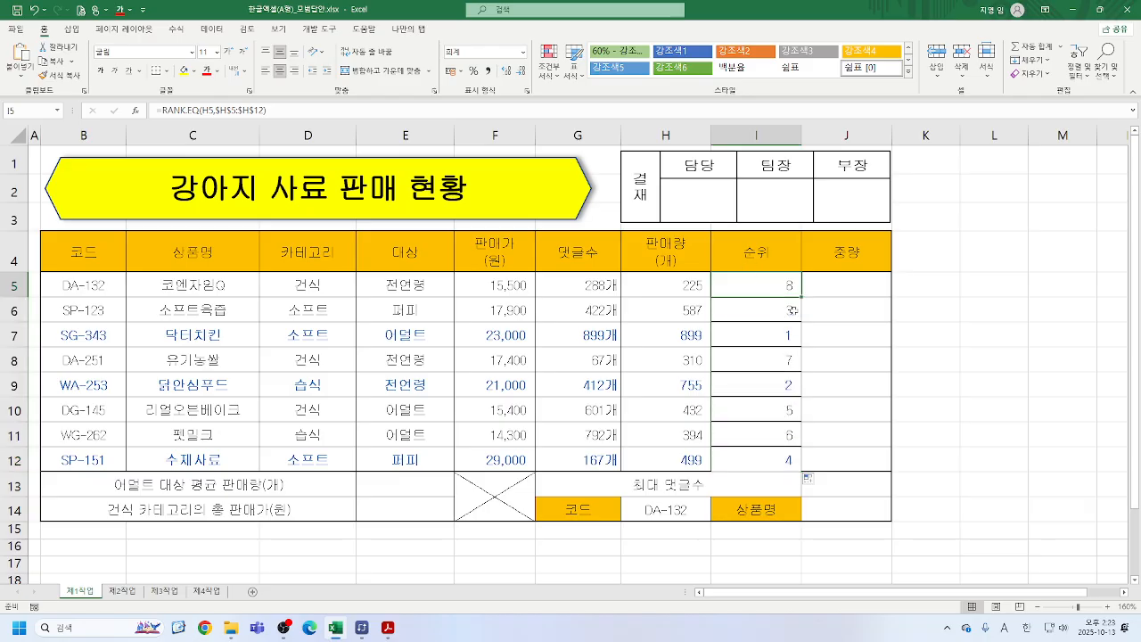
pyautogui.click(841, 294)
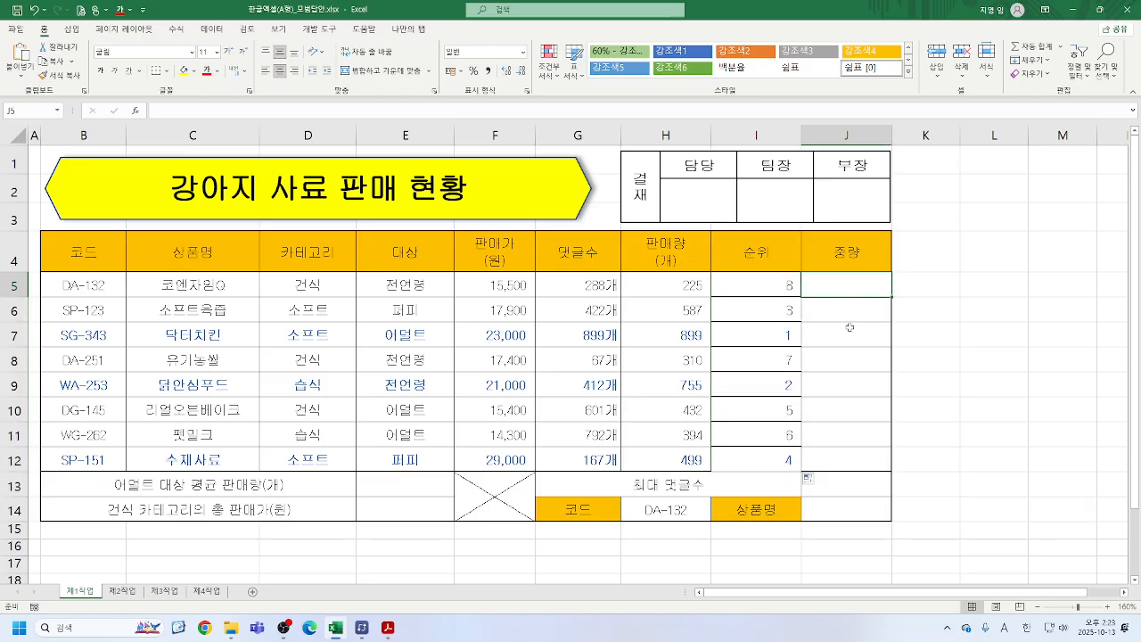
# - Start a SUMIF formula in E13 for the 어덜트 average sales volume and open its function arguments
pyautogui.click(394, 482)
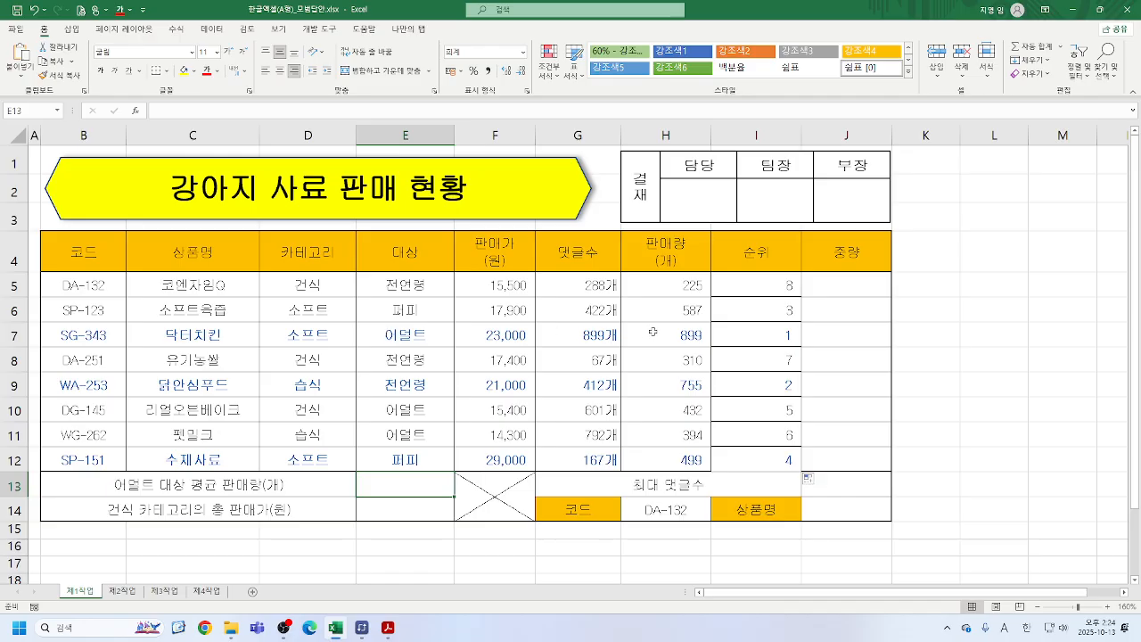
pyautogui.write('=')
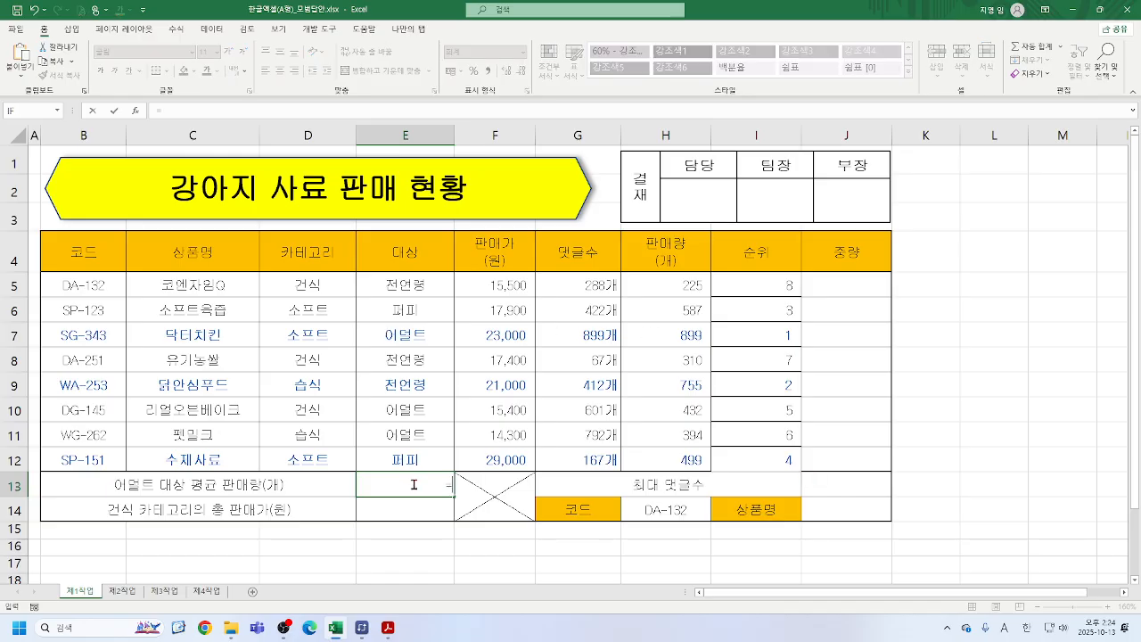
pyautogui.write('s')
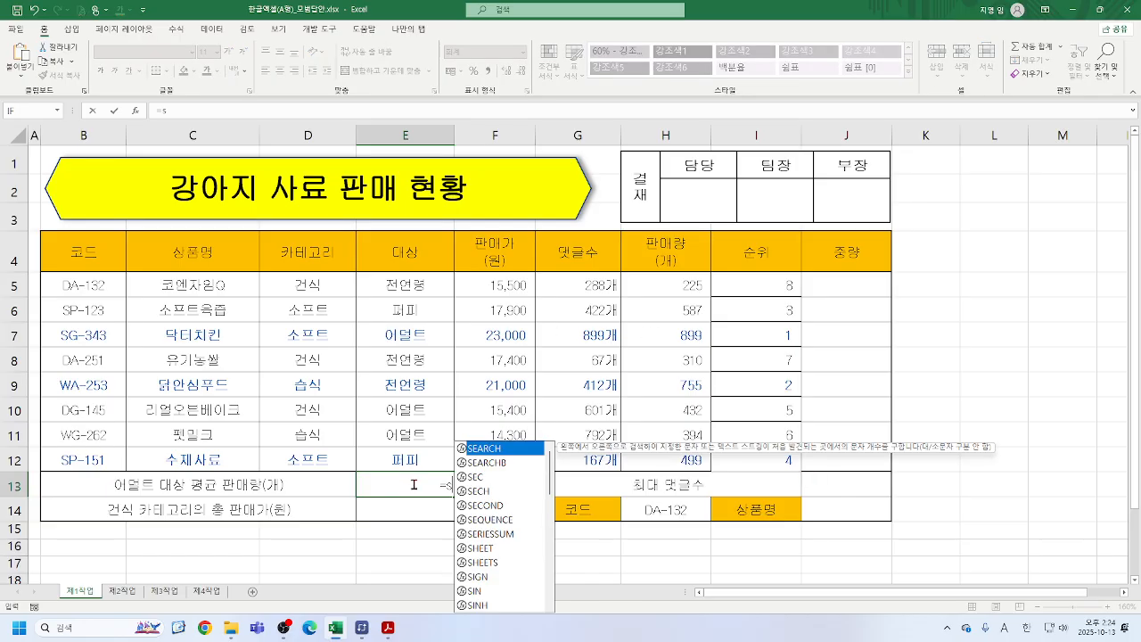
pyautogui.write('u')
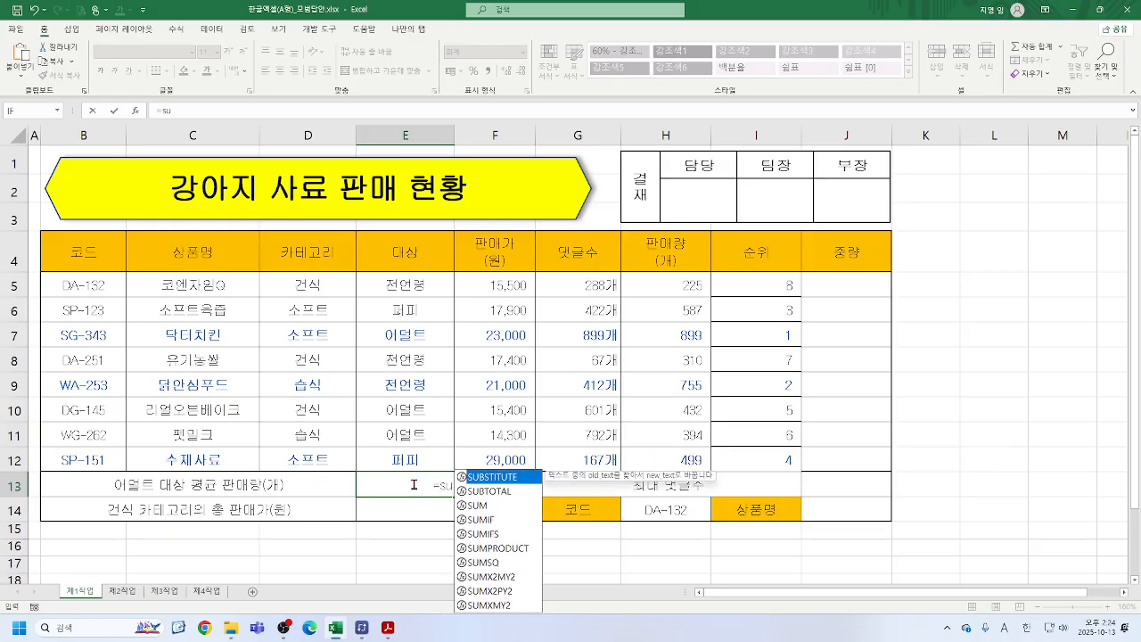
pyautogui.doubleClick(497, 520)
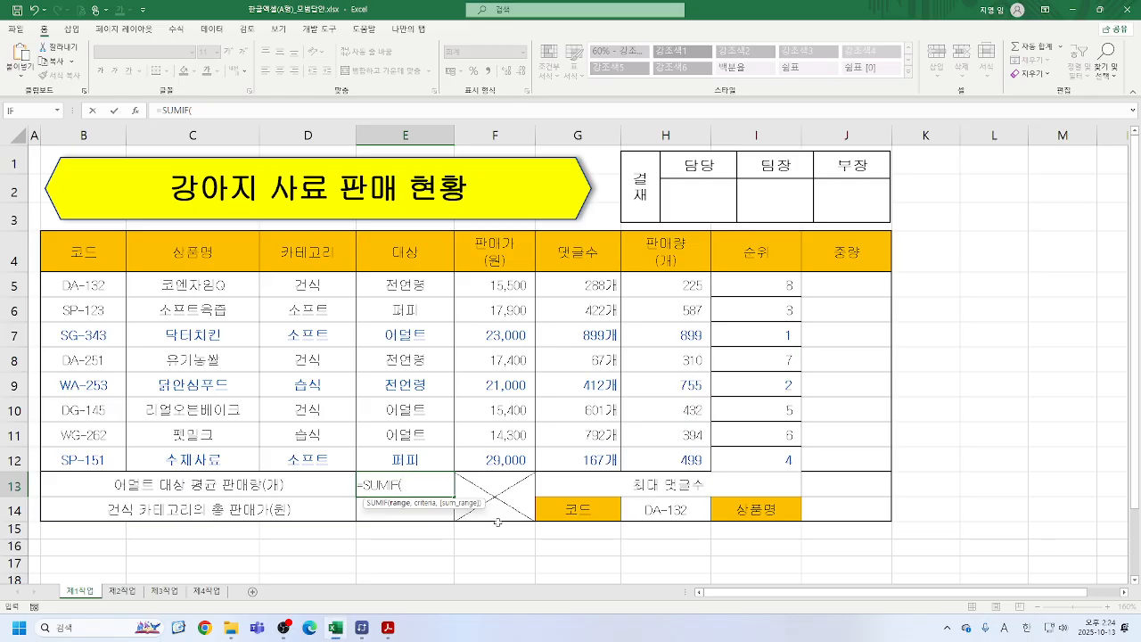
pyautogui.click(134, 110)
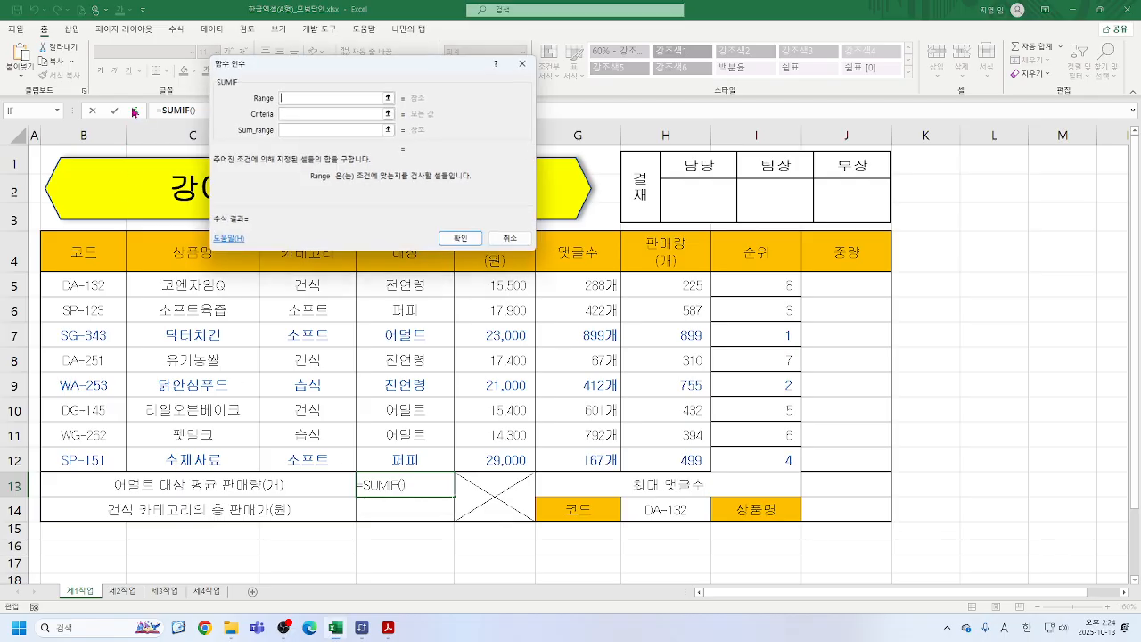
pyautogui.moveTo(391, 58); pyautogui.dragTo(474, 48)
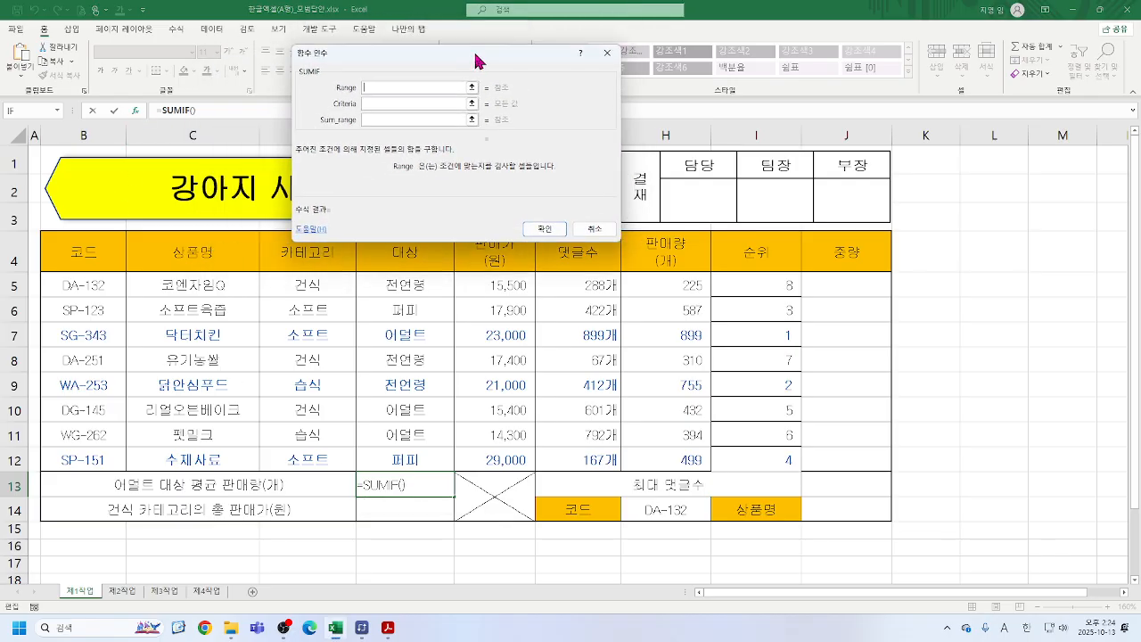
# - Complete the SUMIF formula in E13 with the named range 대상, criterion E7 and sum range H5:H12
pyautogui.click(393, 281)
pyautogui.moveTo(393, 281); pyautogui.dragTo(407, 460)
pyautogui.press('Tab')
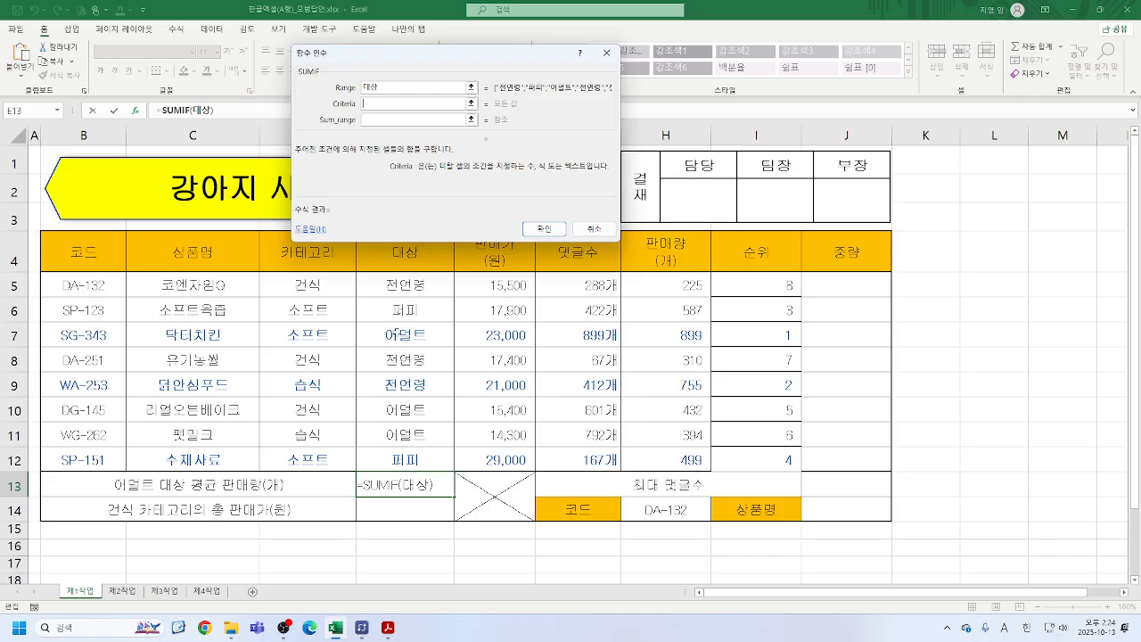
pyautogui.click(388, 335)
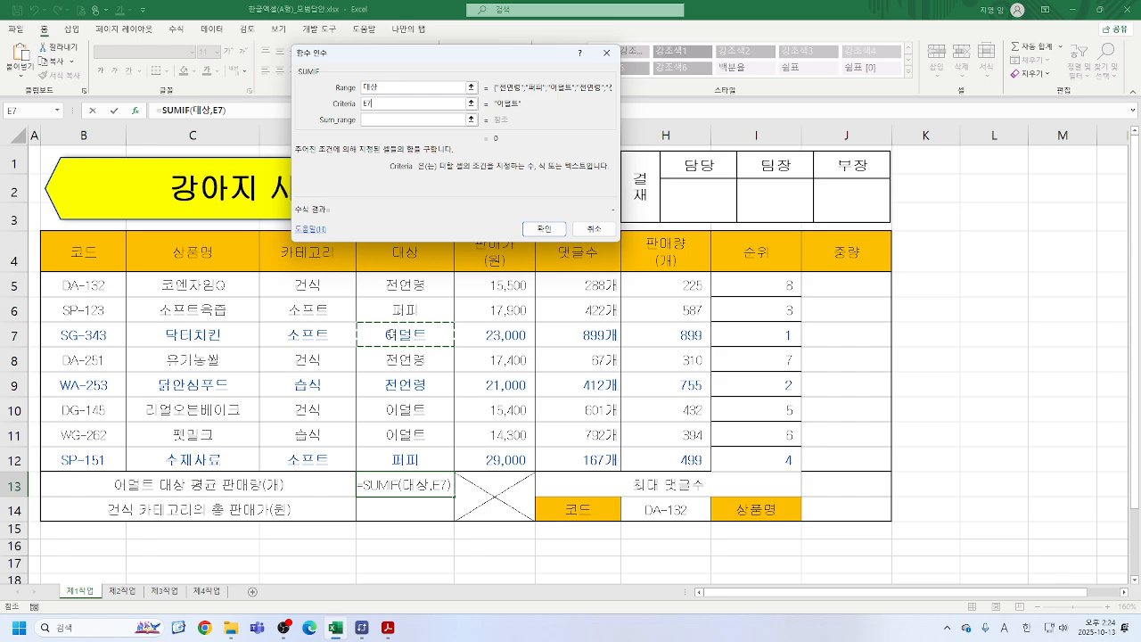
pyautogui.press('Tab')
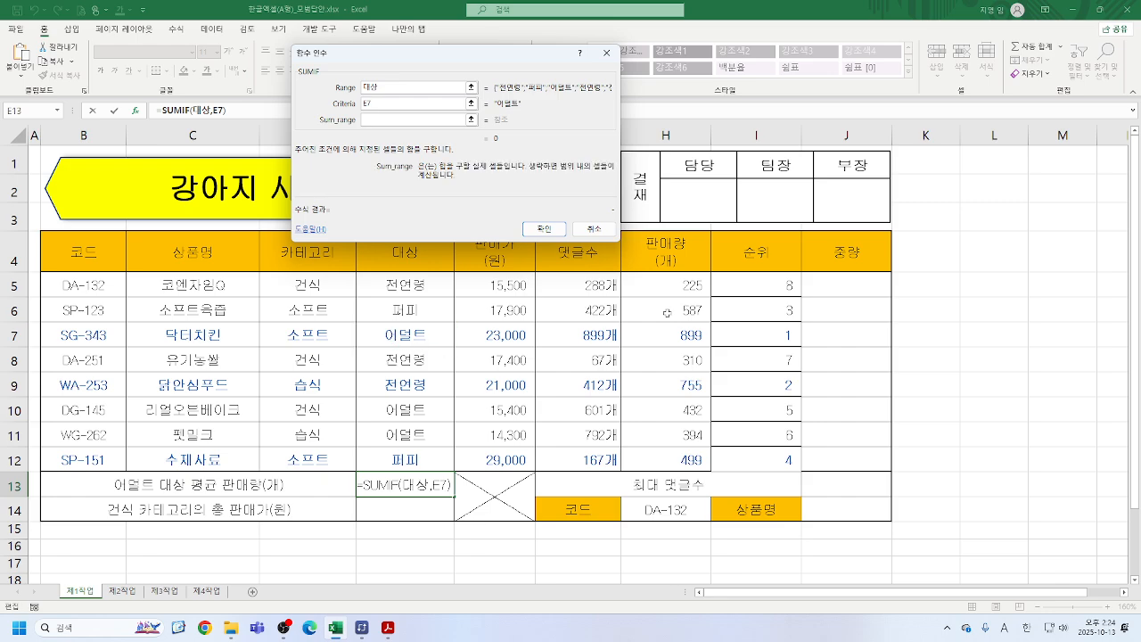
pyautogui.click(660, 286)
pyautogui.moveTo(659, 286); pyautogui.dragTo(677, 460)
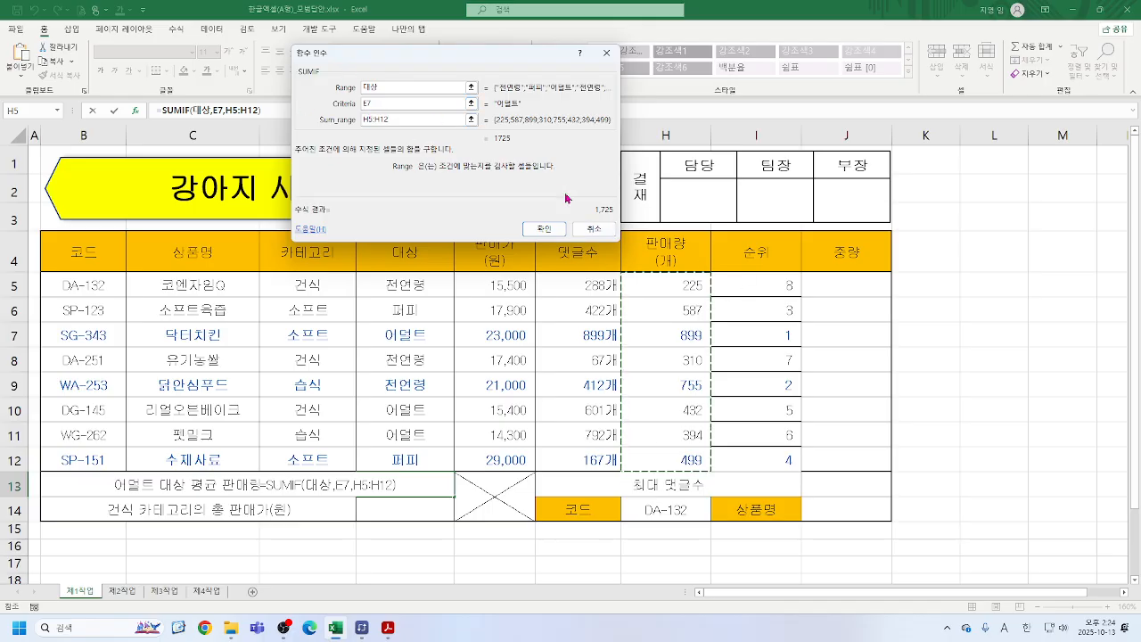
pyautogui.click(542, 229)
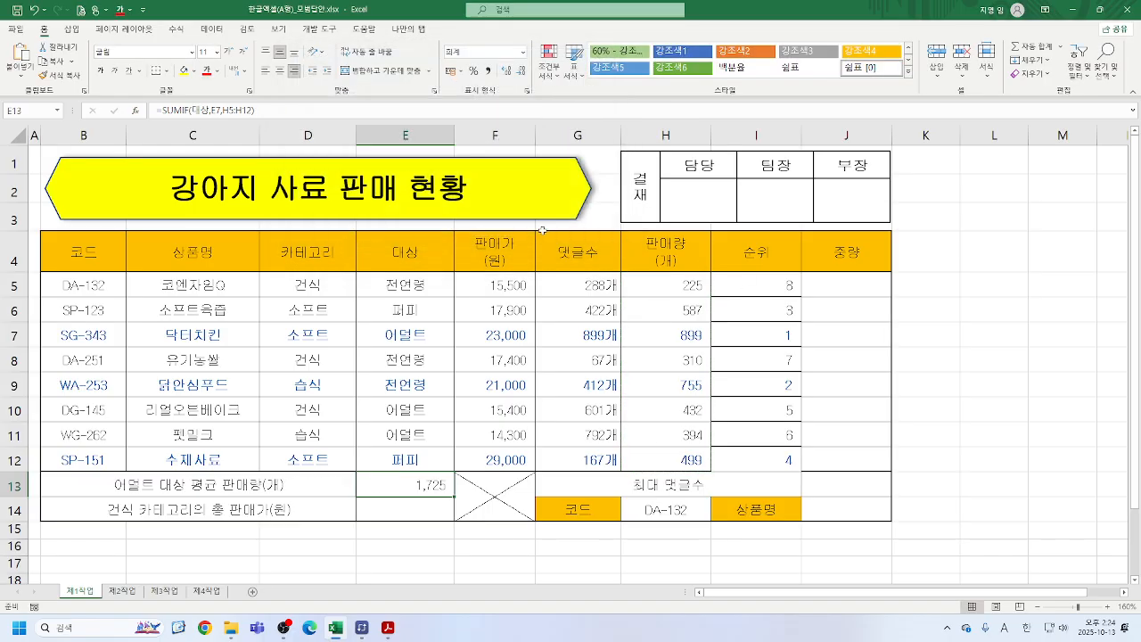
# - Append a division by COUNTIF to the SUMIF formula in E13 and open the COUNTIF arguments
pyautogui.click(334, 111)
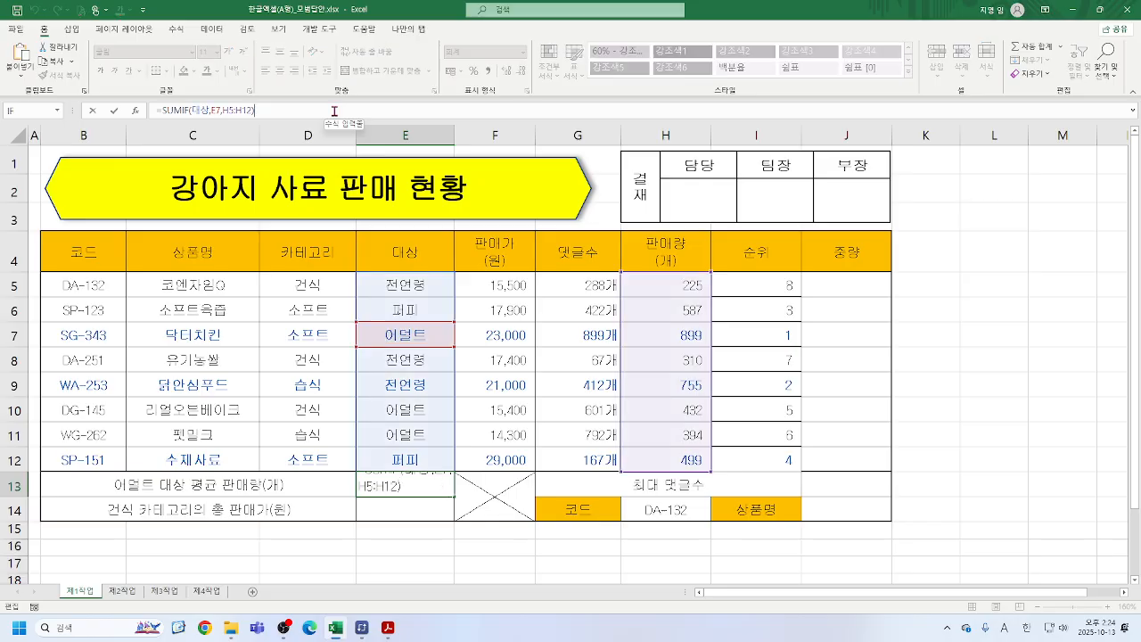
pyautogui.write('/')
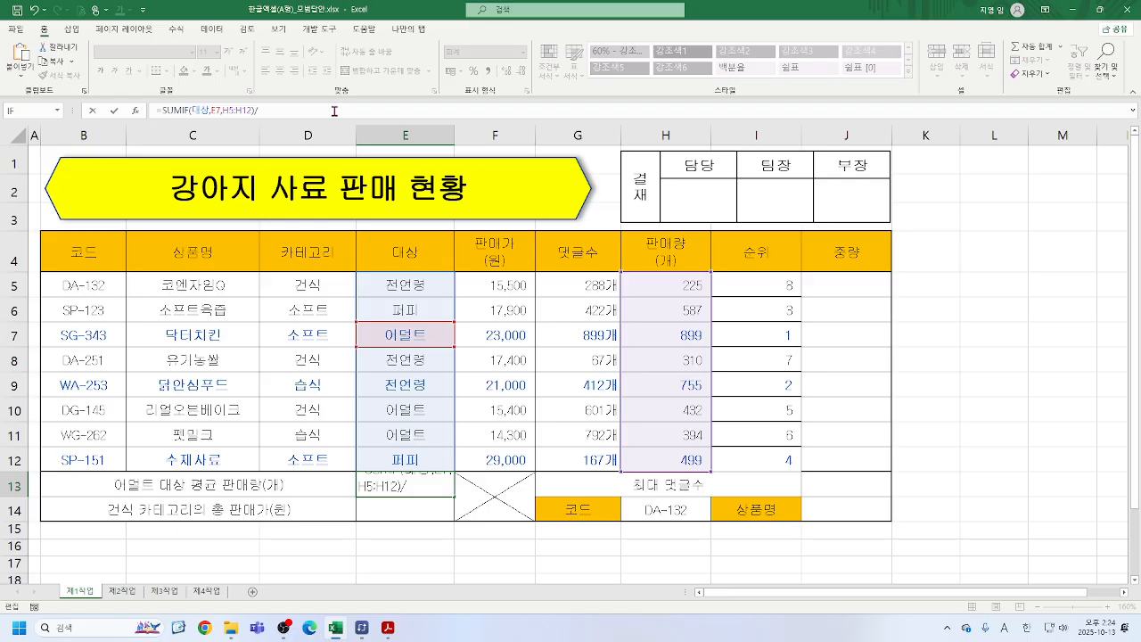
pyautogui.write('cou')
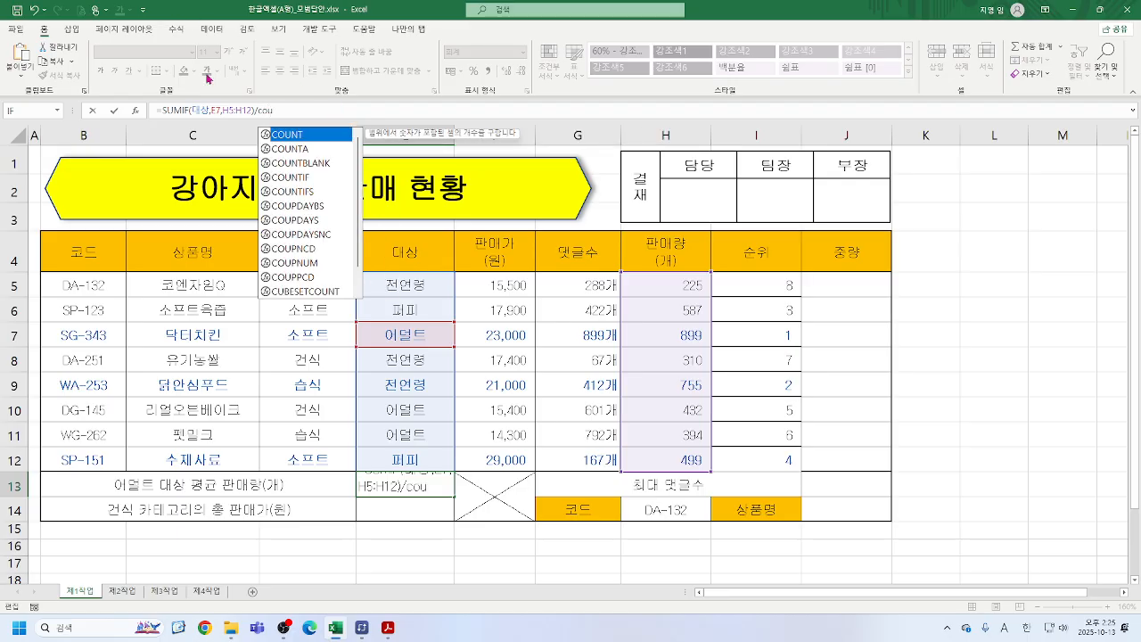
pyautogui.doubleClick(303, 179)
pyautogui.click(135, 110)
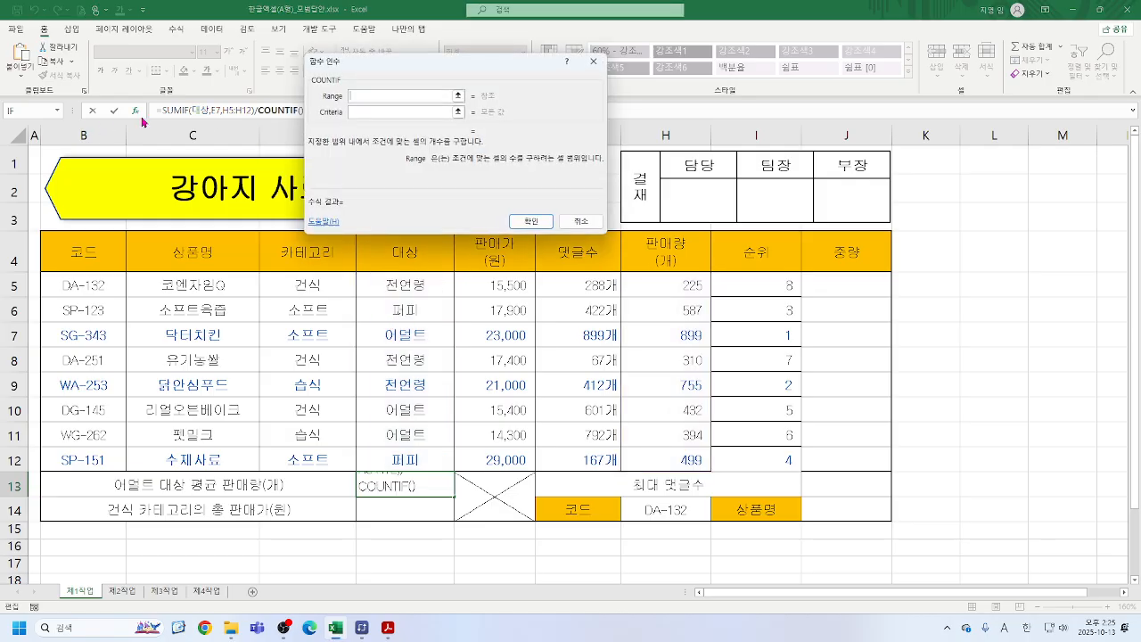
# - Complete the COUNTIF divisor in E13 with the named range 대상 and criterion E7
pyautogui.moveTo(492, 62); pyautogui.dragTo(753, 84)
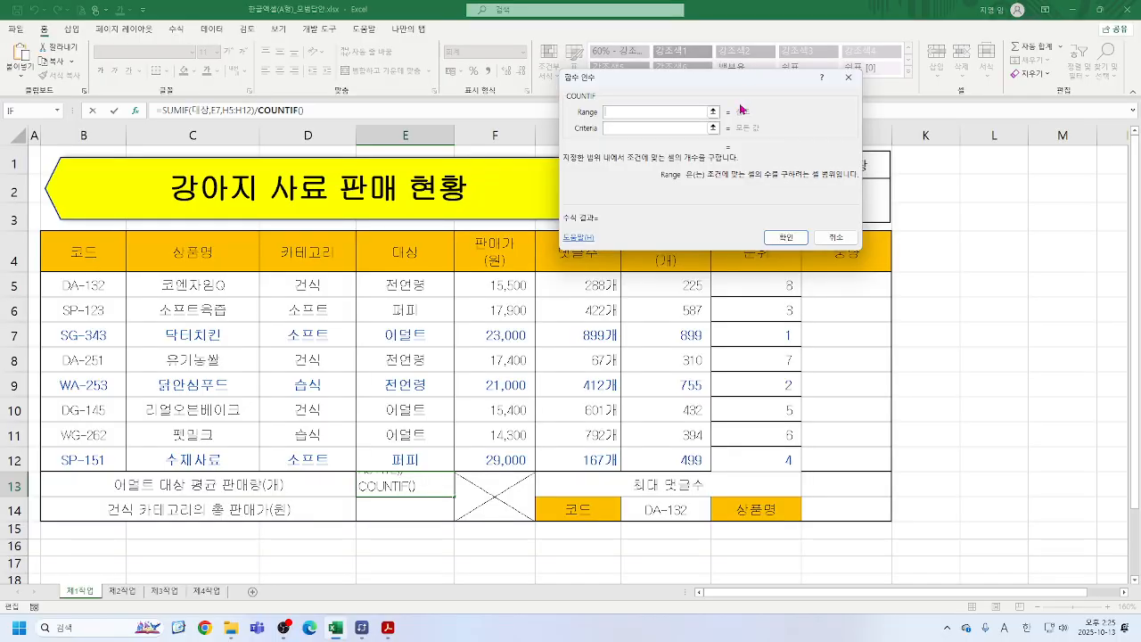
pyautogui.moveTo(381, 288); pyautogui.dragTo(402, 463)
pyautogui.press('Tab')
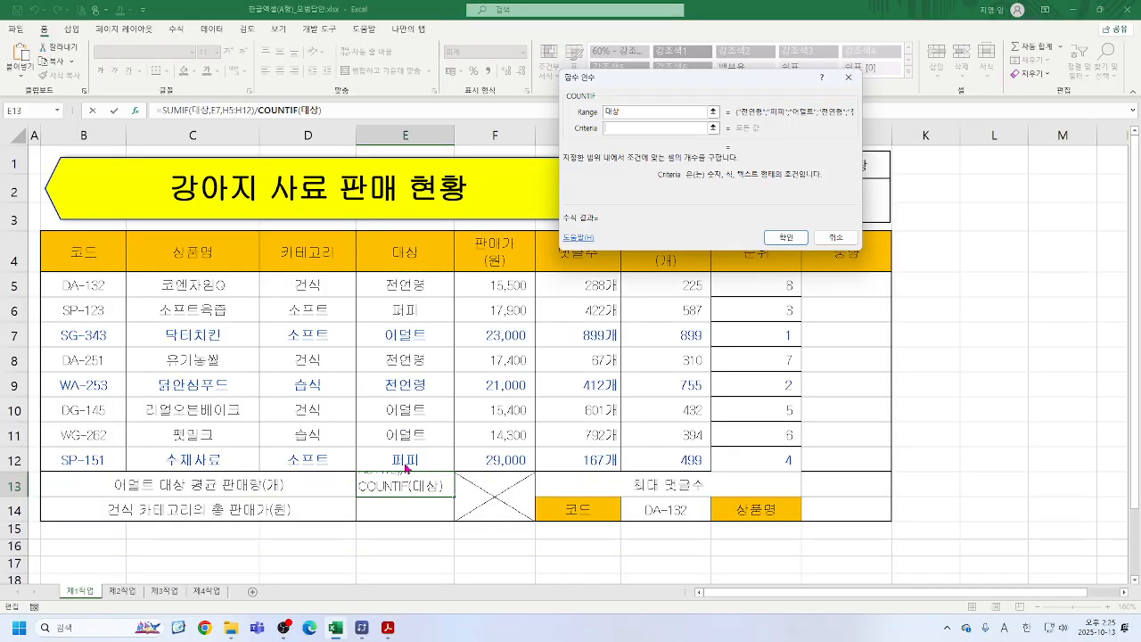
pyautogui.click(403, 336)
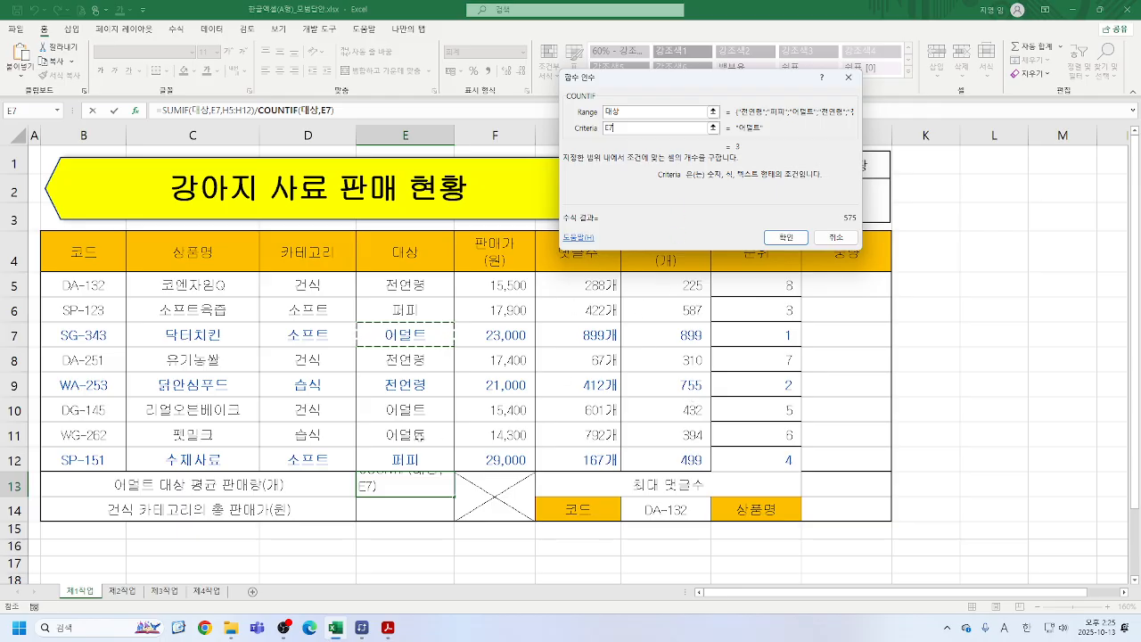
pyautogui.click(784, 239)
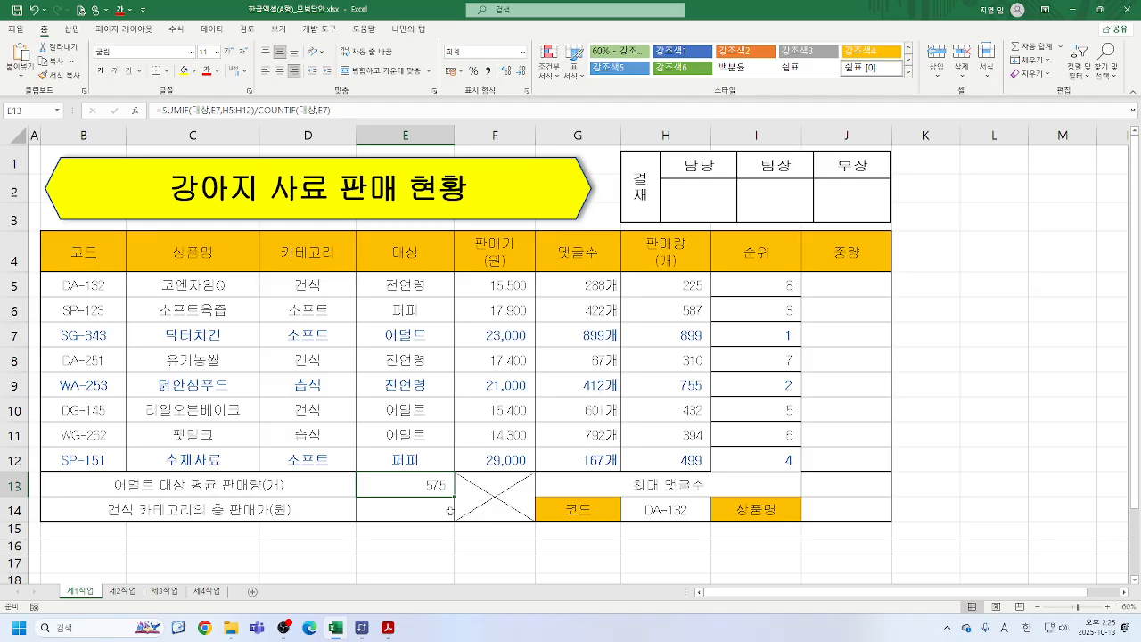
pyautogui.click(403, 533)
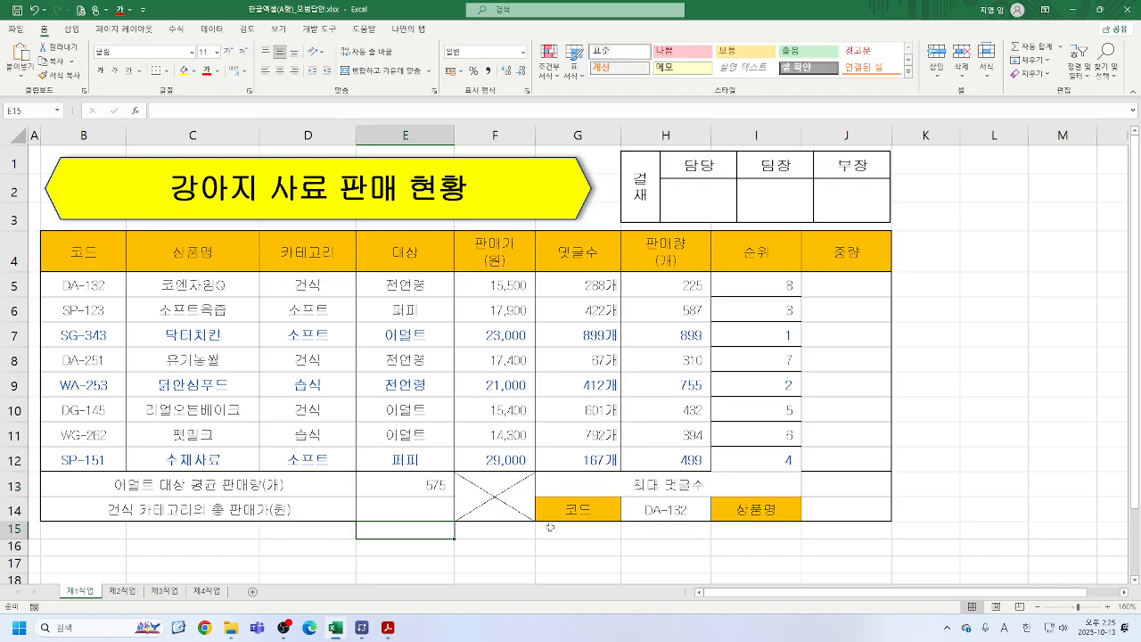
pyautogui.write('=av')
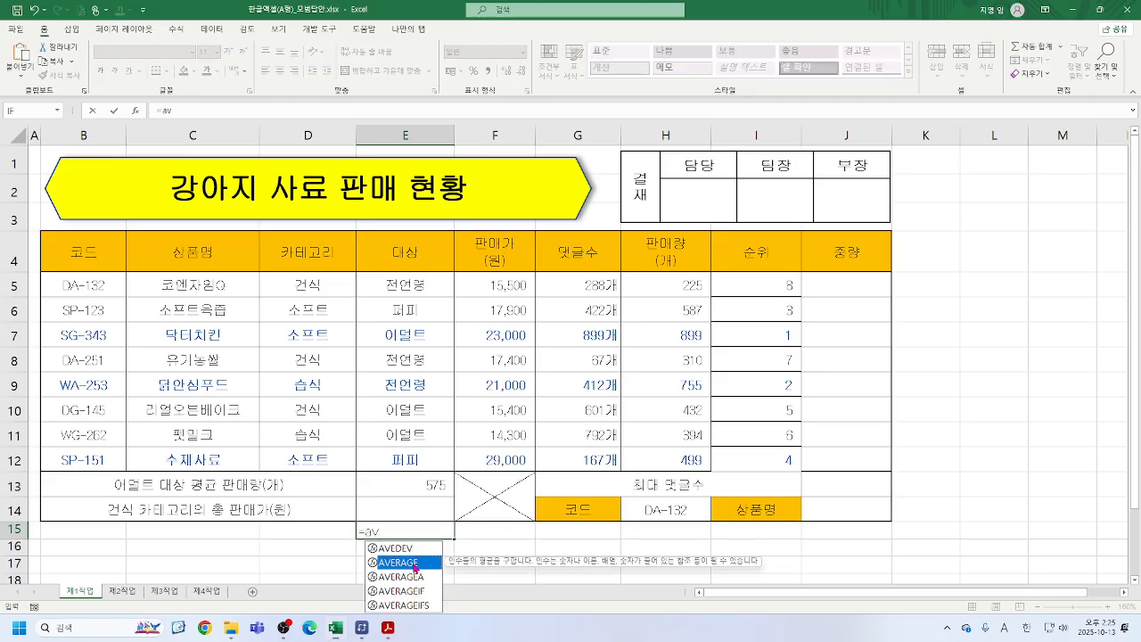
pyautogui.doubleClick(415, 565)
pyautogui.click(137, 114)
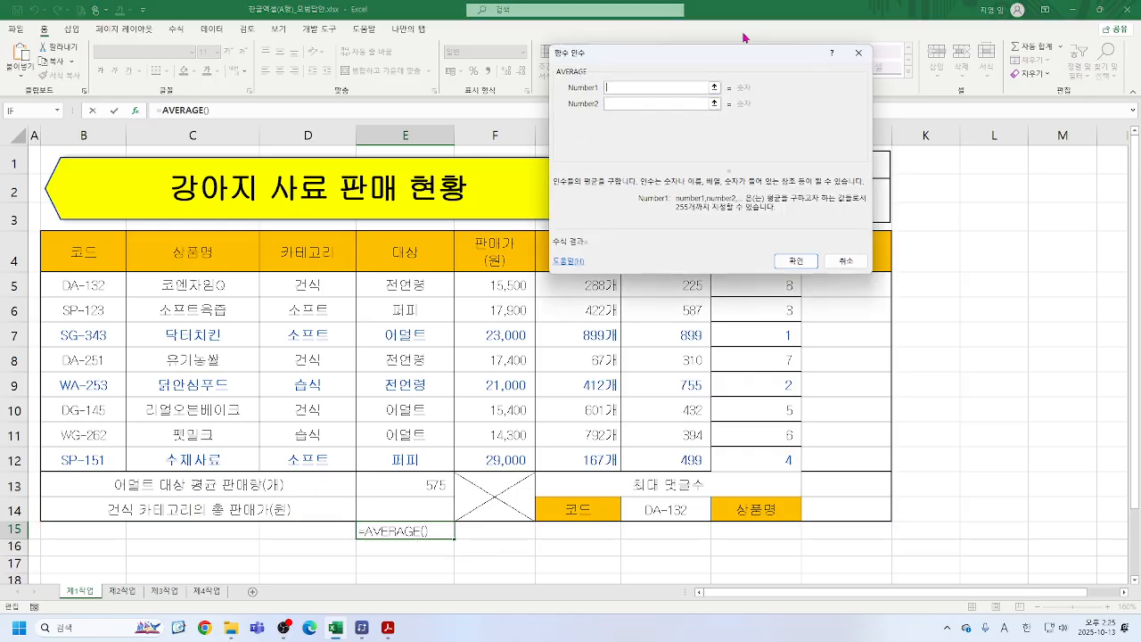
pyautogui.click(846, 261)
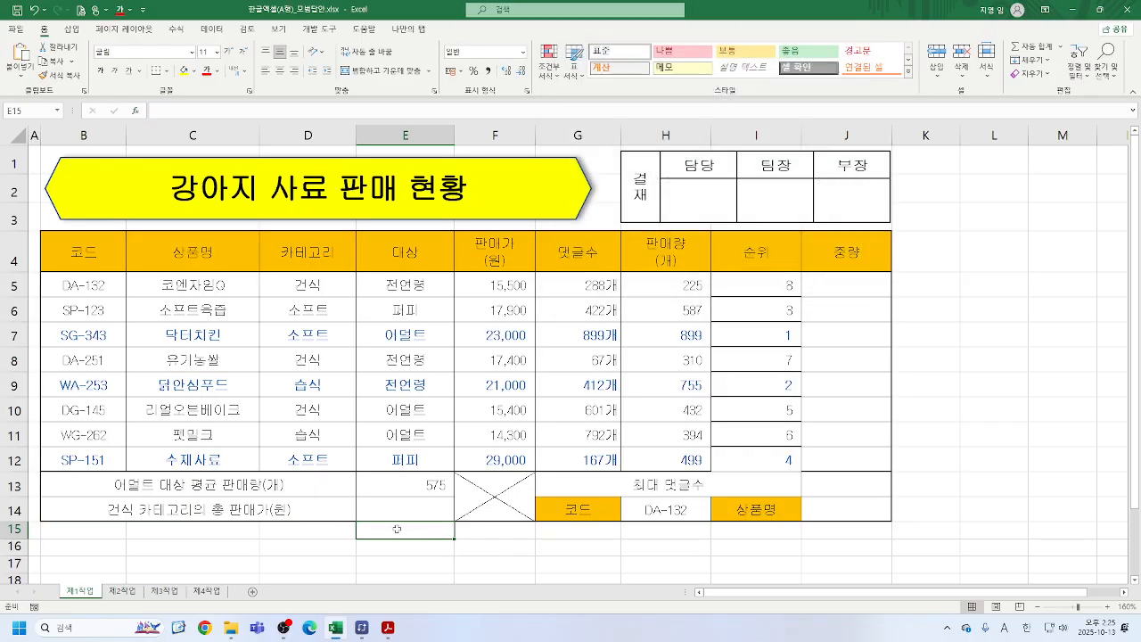
# - Cross-check the 어덜트 average with a temporary AVERAGEIF in E15 using 대상, E7 and H5:H12, and clear that cell
pyautogui.write('=av')
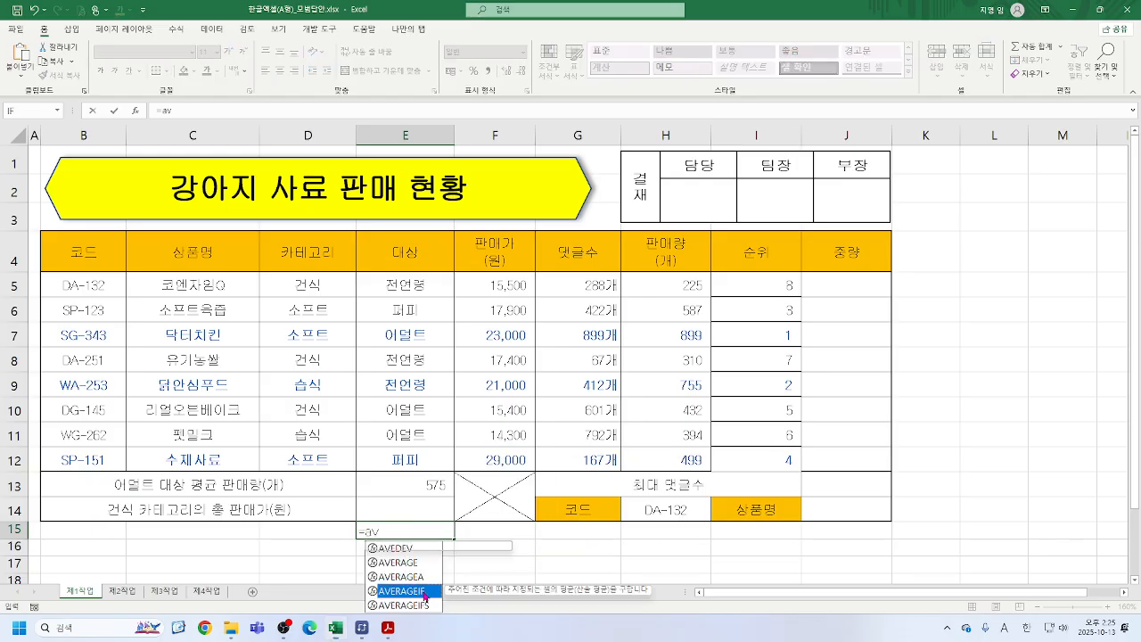
pyautogui.doubleClick(403, 591)
pyautogui.click(137, 114)
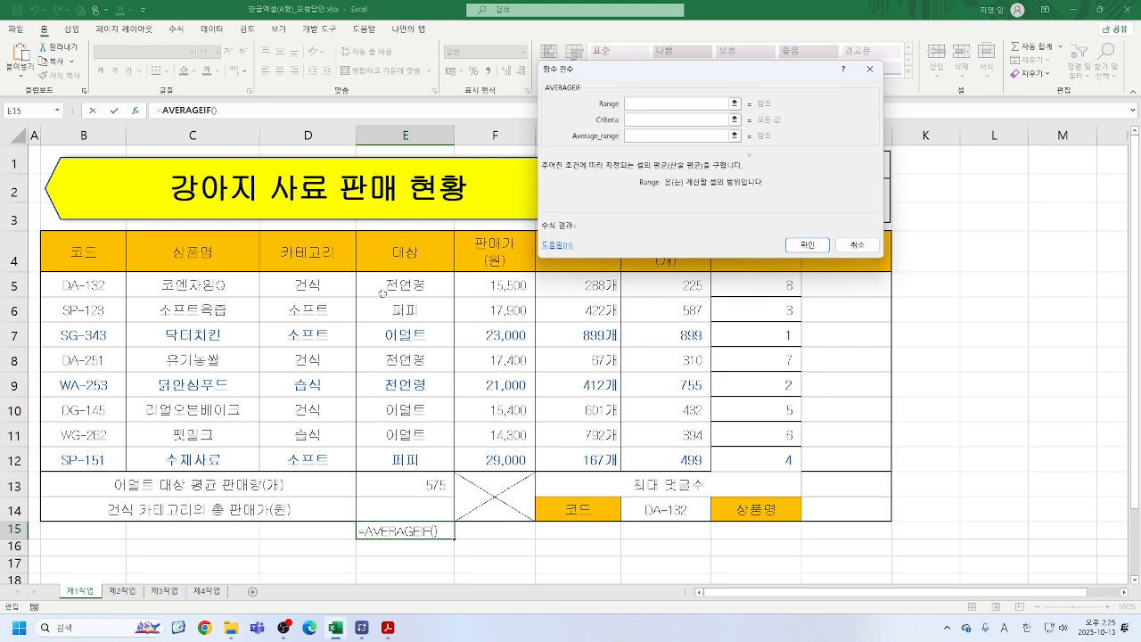
pyautogui.moveTo(393, 287); pyautogui.dragTo(405, 456)
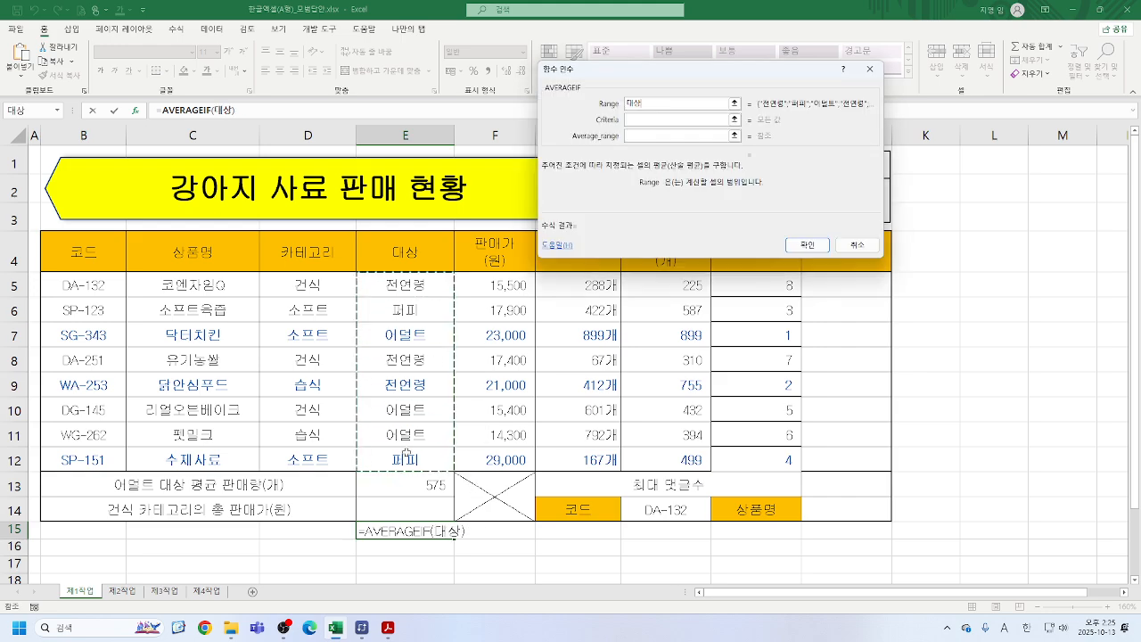
pyautogui.press('Tab')
pyautogui.click(409, 338)
pyautogui.press('Tab')
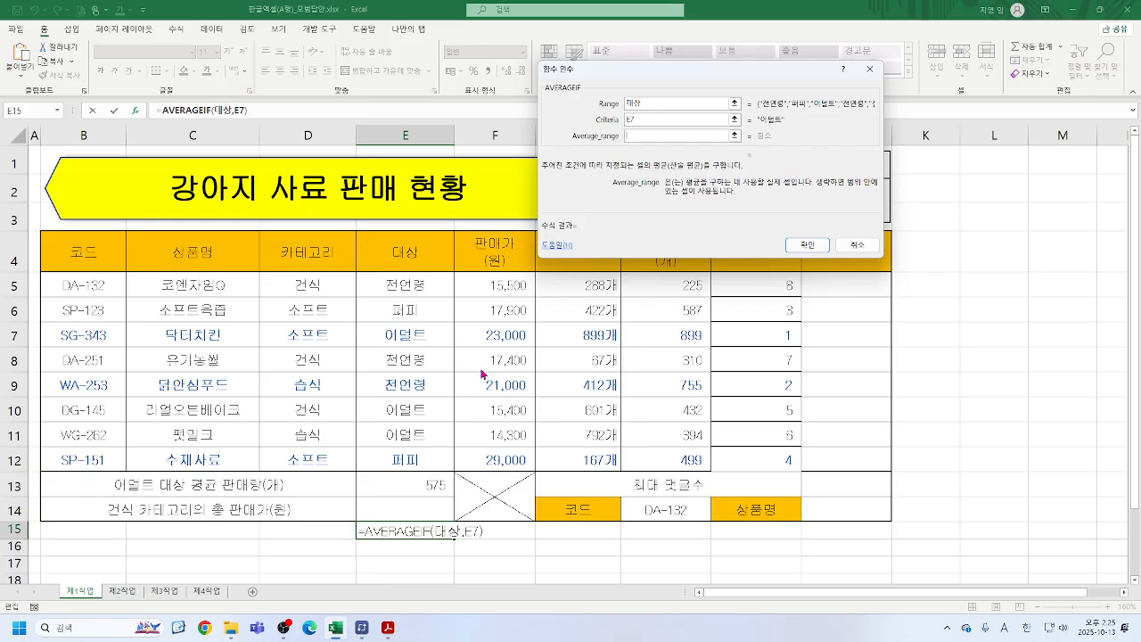
pyautogui.moveTo(667, 282); pyautogui.dragTo(665, 462)
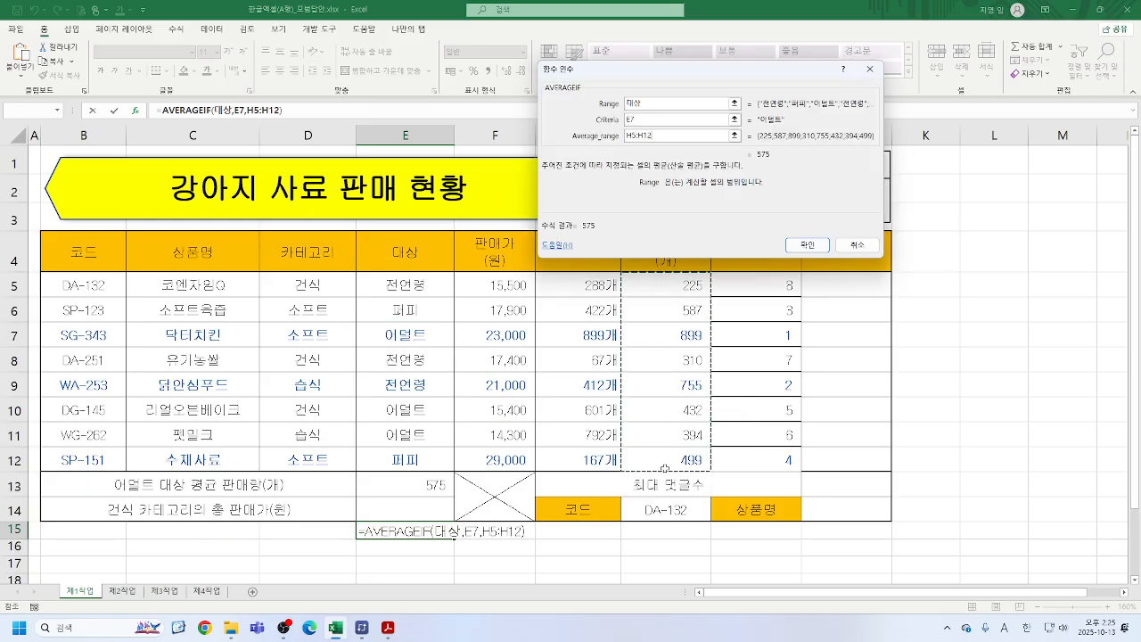
pyautogui.click(801, 245)
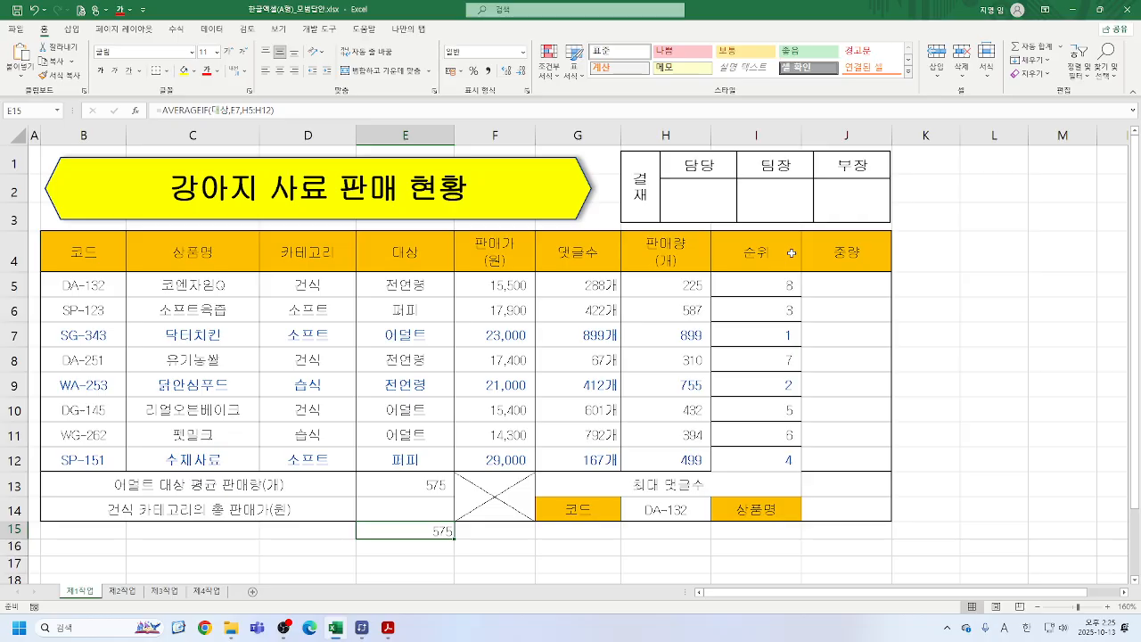
pyautogui.press('Delete')
pyautogui.click(391, 481)
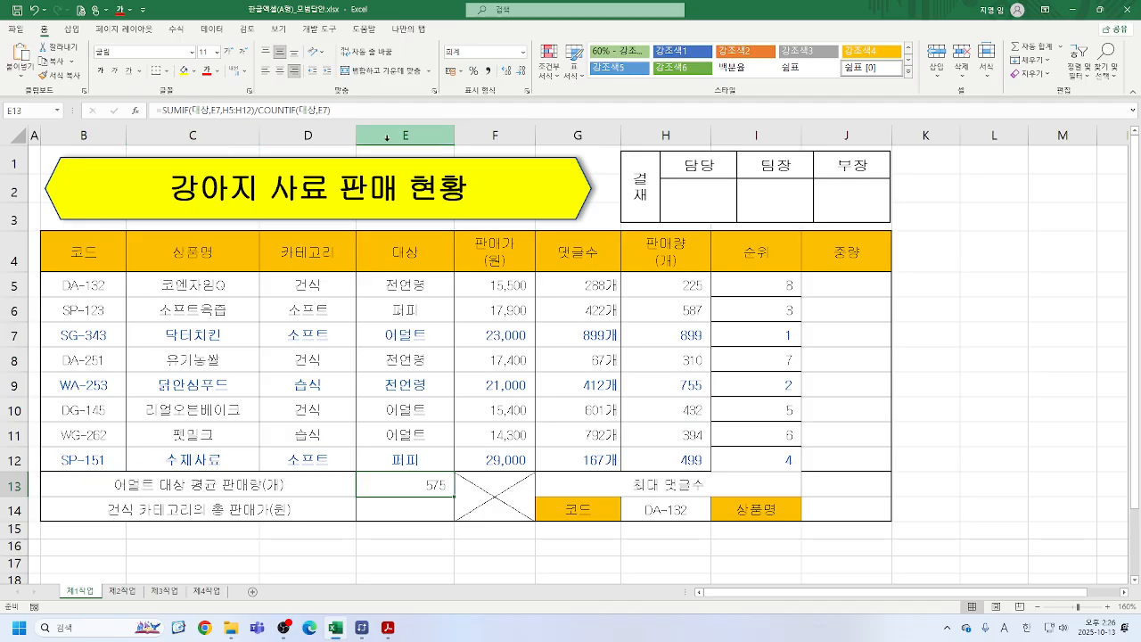
# - Start a DSUM formula in E14 for the 건식 category's total price and open its function arguments
pyautogui.click(408, 510)
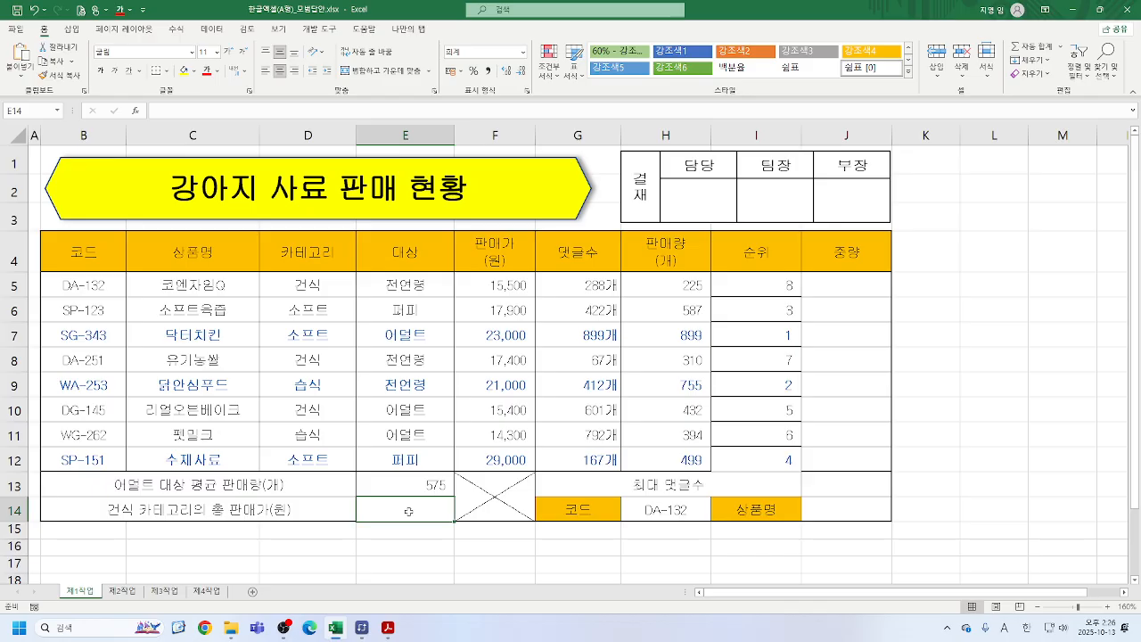
pyautogui.write('=')
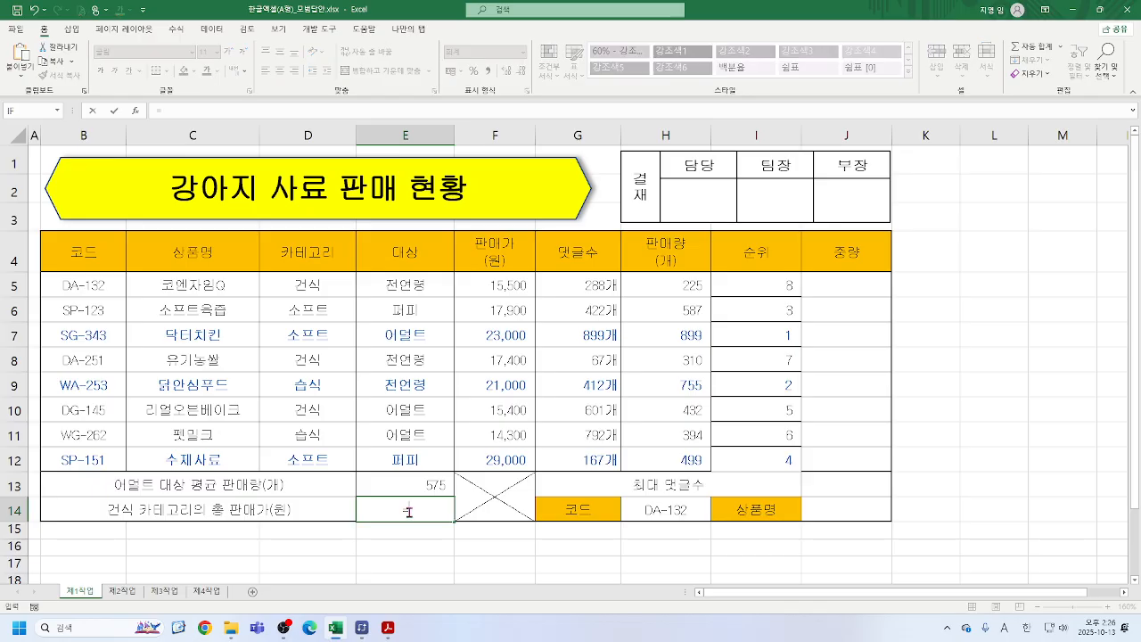
pyautogui.write('ds')
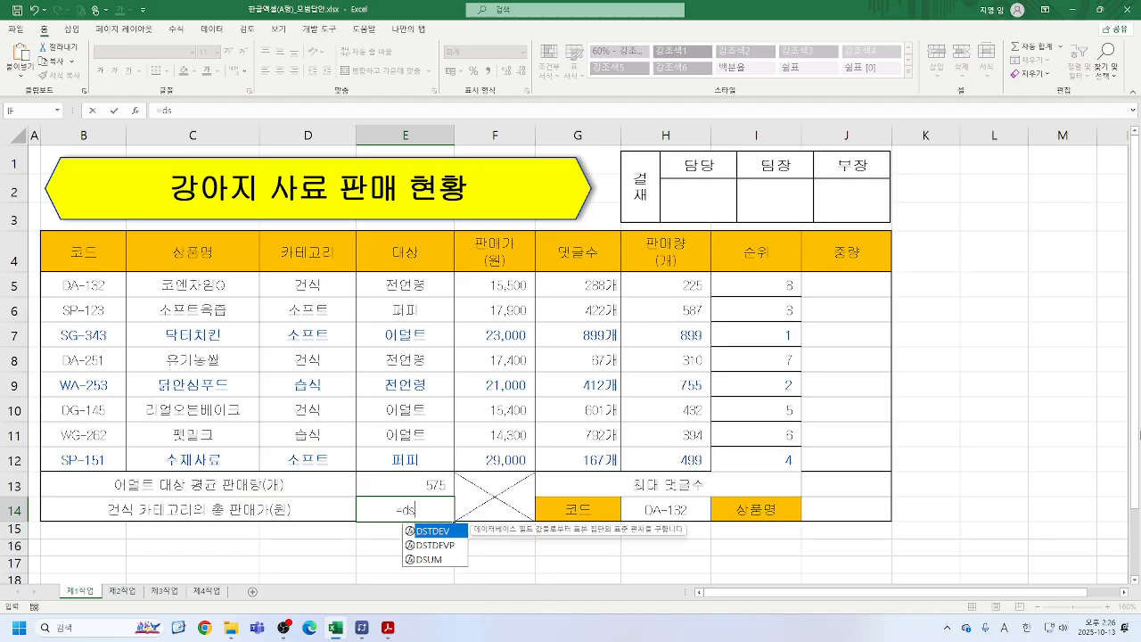
pyautogui.doubleClick(428, 560)
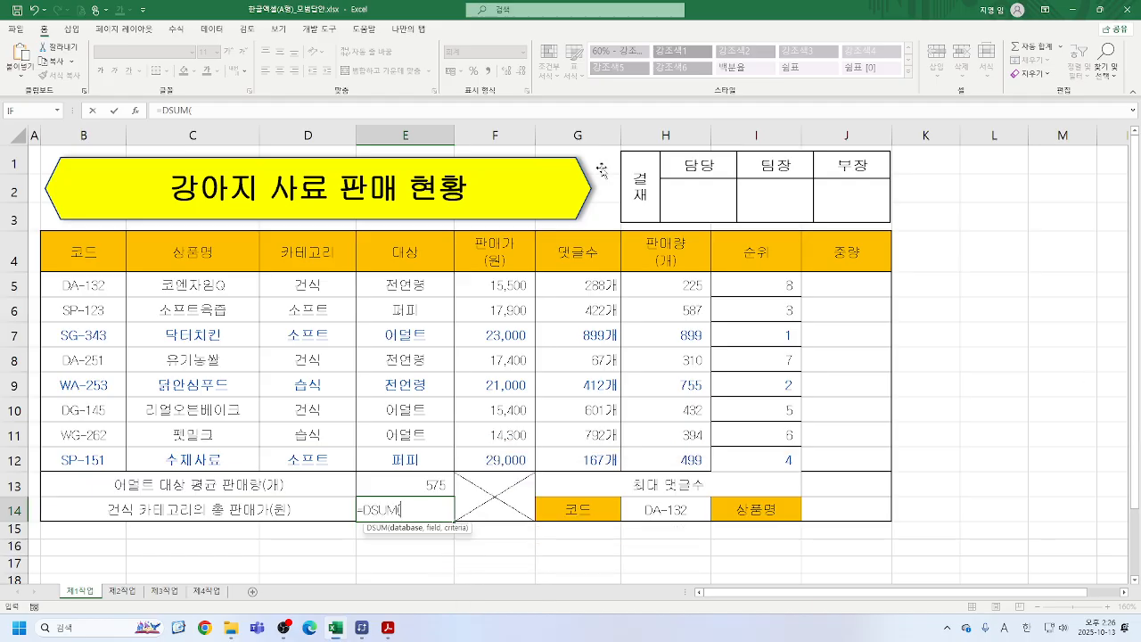
pyautogui.click(136, 111)
pyautogui.moveTo(740, 68); pyautogui.dragTo(799, 71)
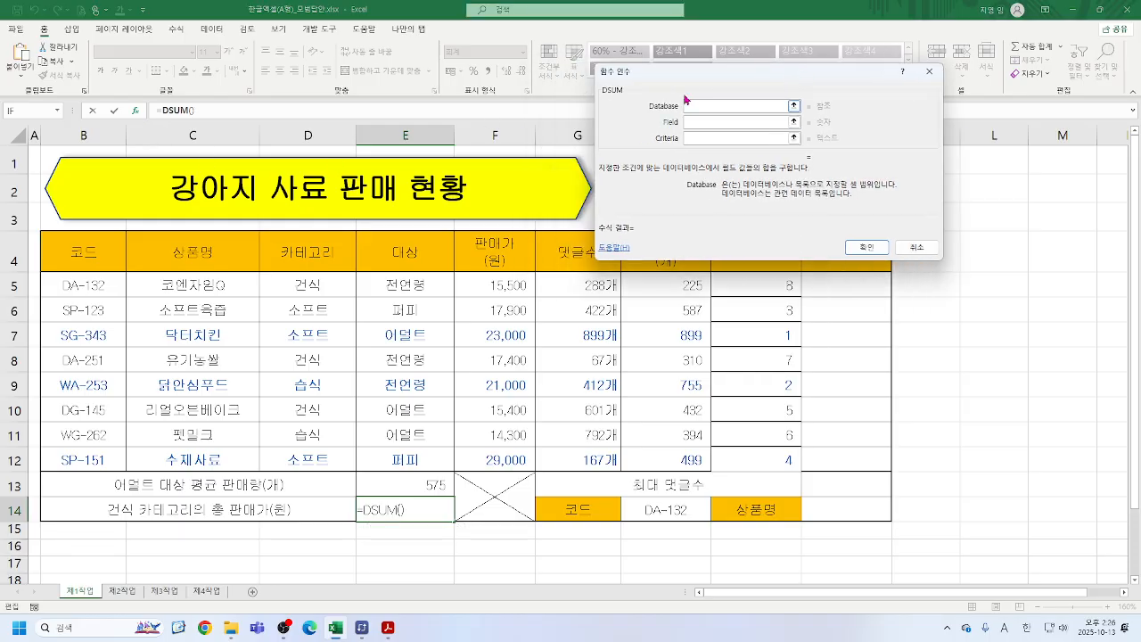
# - Complete the DSUM formula in E14 with database B4:H12, field H4 and criteria D4:D5
pyautogui.moveTo(72, 243); pyautogui.dragTo(634, 453)
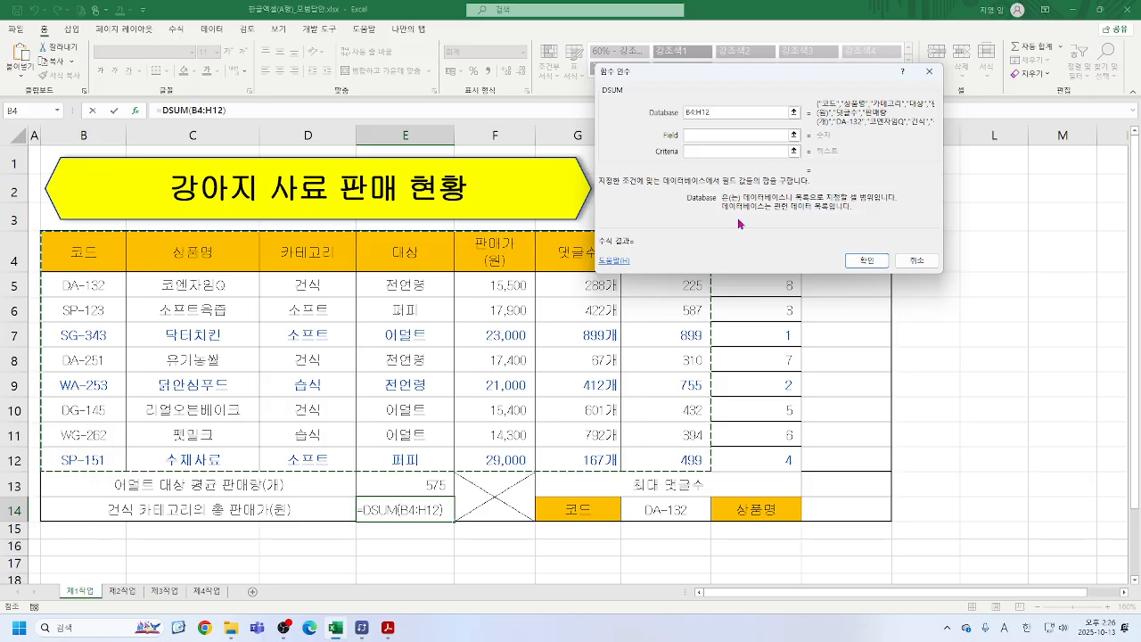
pyautogui.click(726, 134)
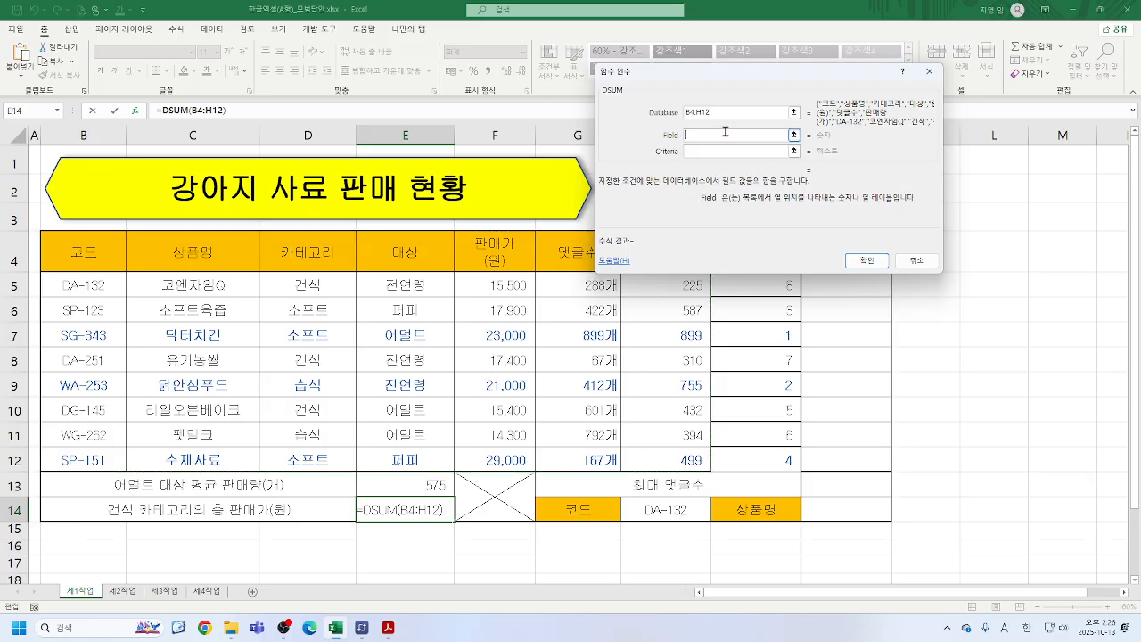
pyautogui.moveTo(776, 72); pyautogui.dragTo(898, 48)
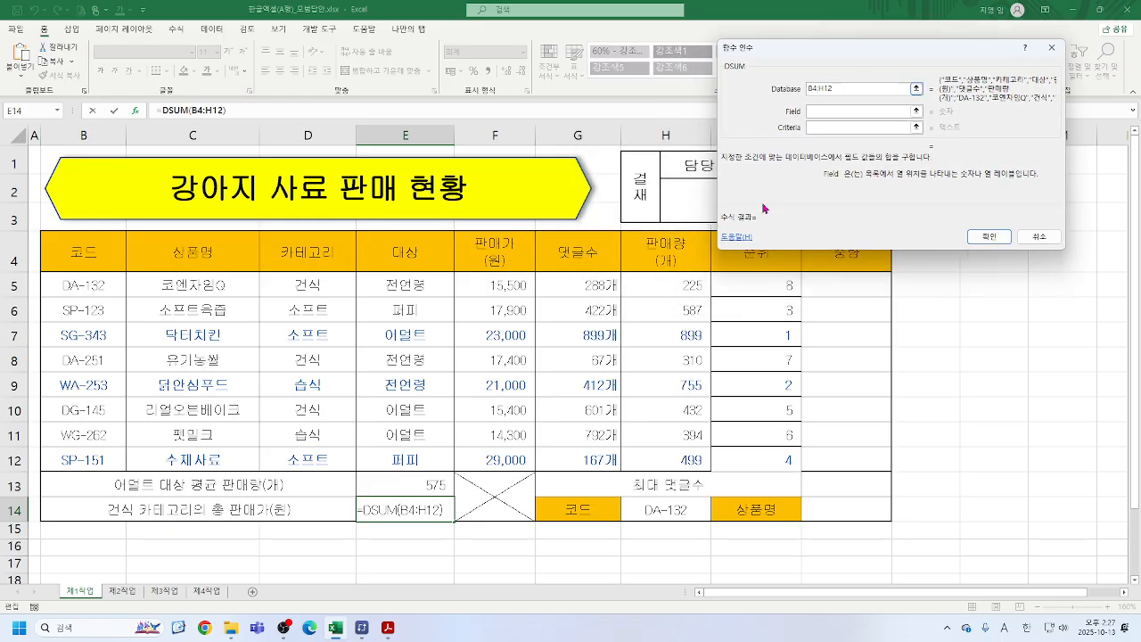
pyautogui.click(660, 258)
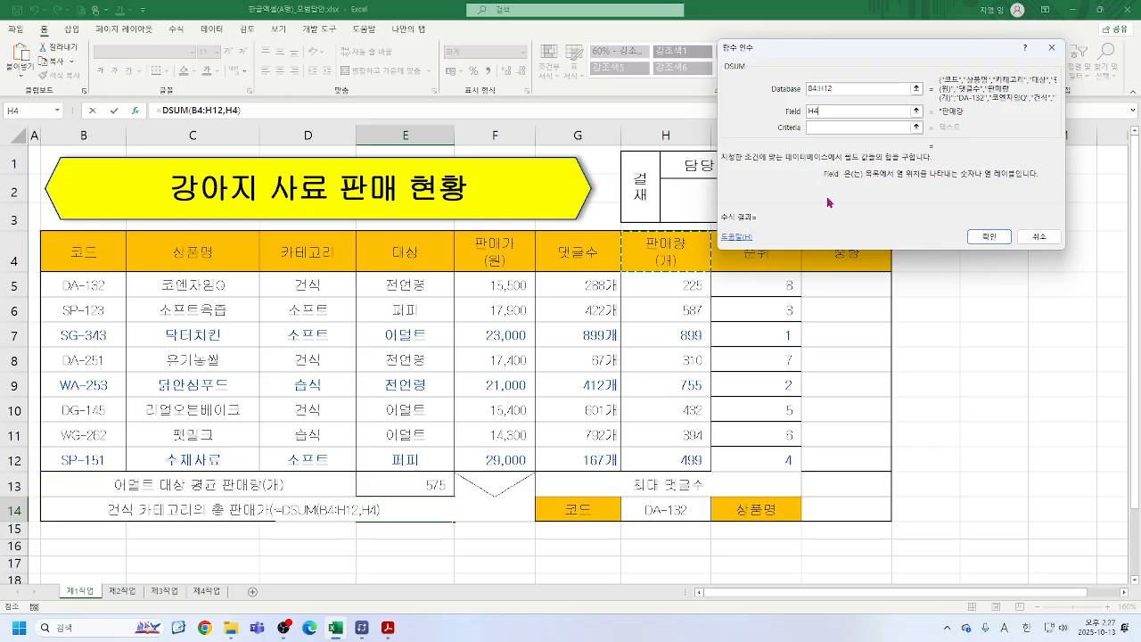
pyautogui.click(818, 128)
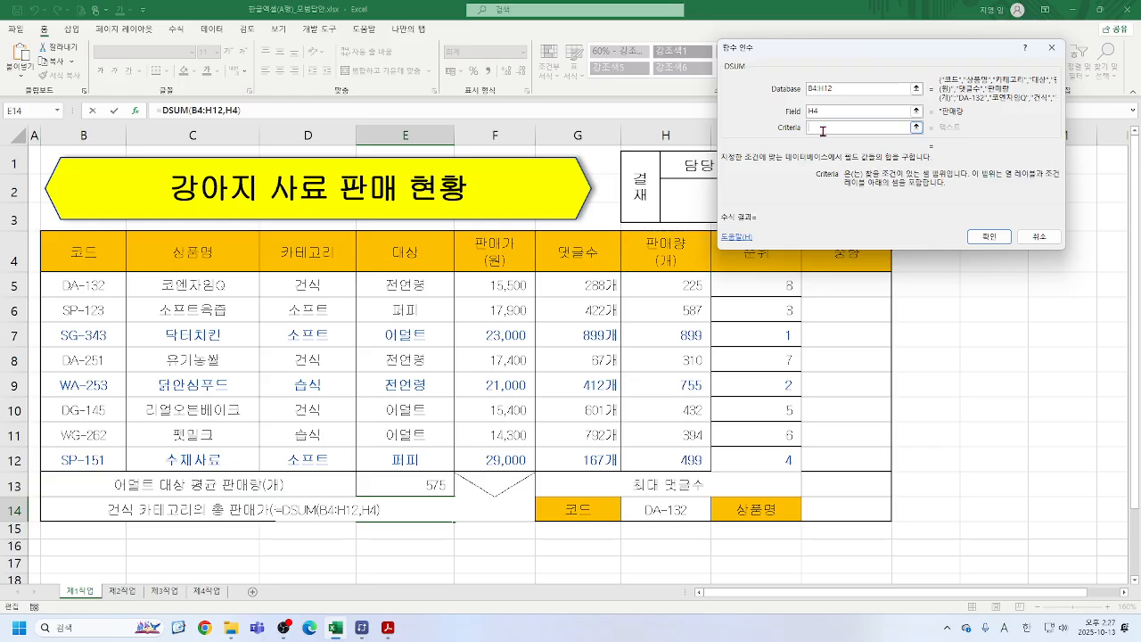
pyautogui.click(300, 249)
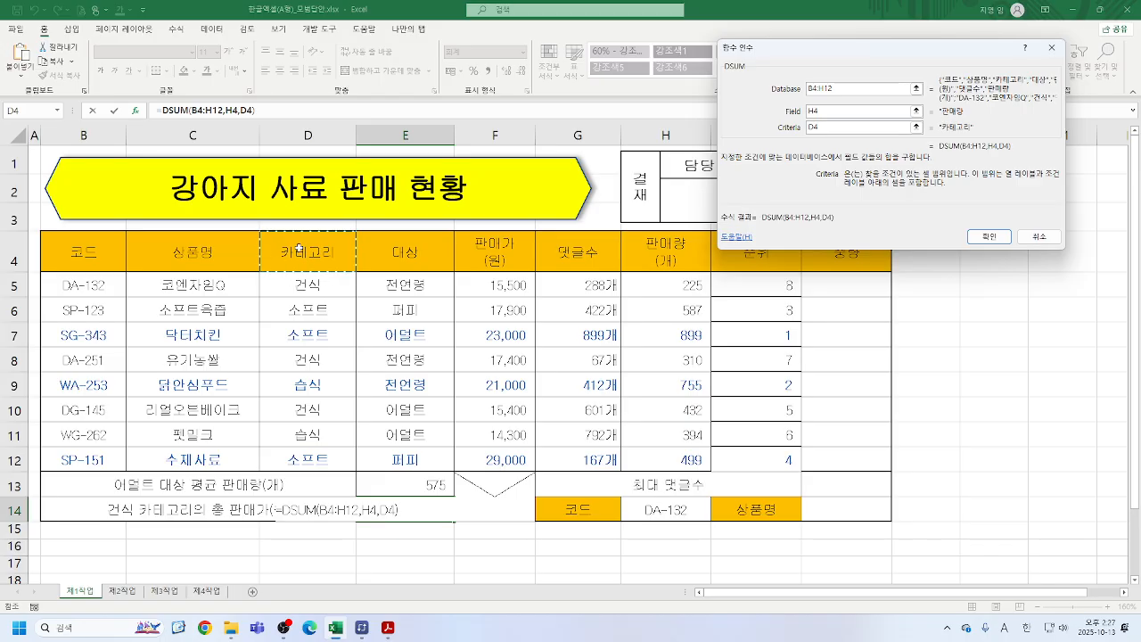
pyautogui.moveTo(300, 249); pyautogui.dragTo(307, 277)
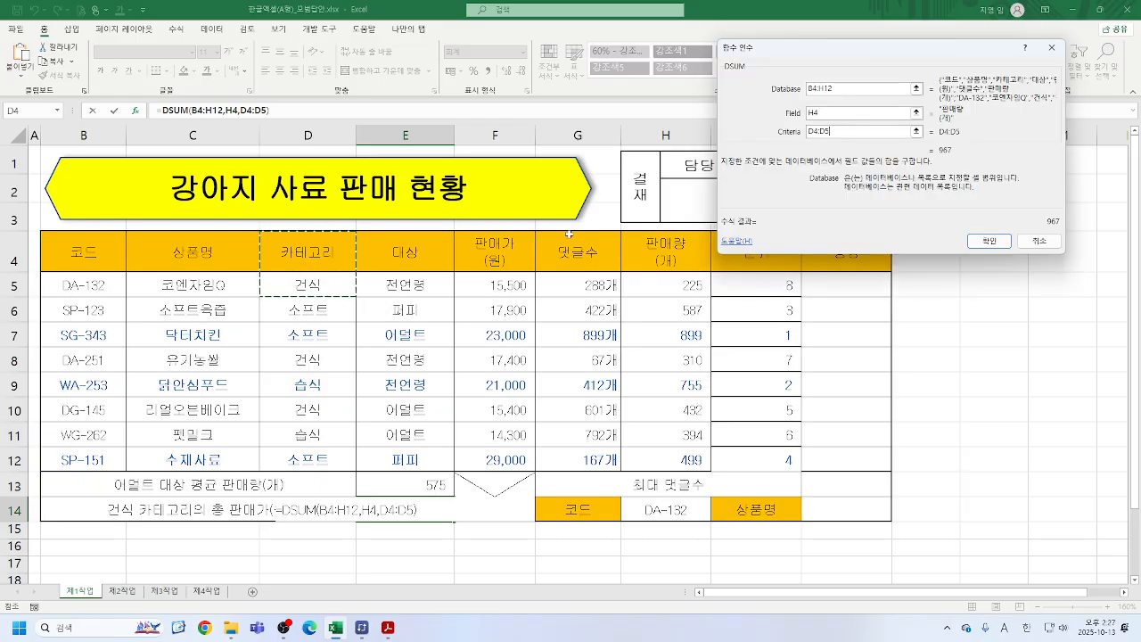
pyautogui.click(990, 246)
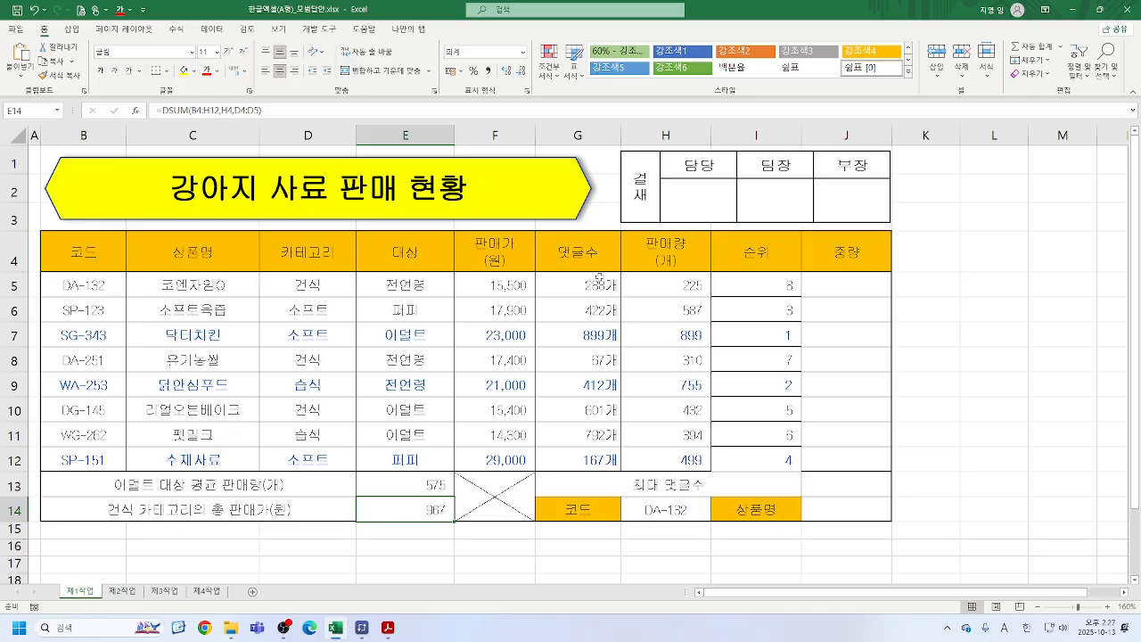
# - Change the field of the DSUM formula in E14 to the 판매가 header F4
pyautogui.click(133, 116)
pyautogui.hotkey('shift', 'Tab')
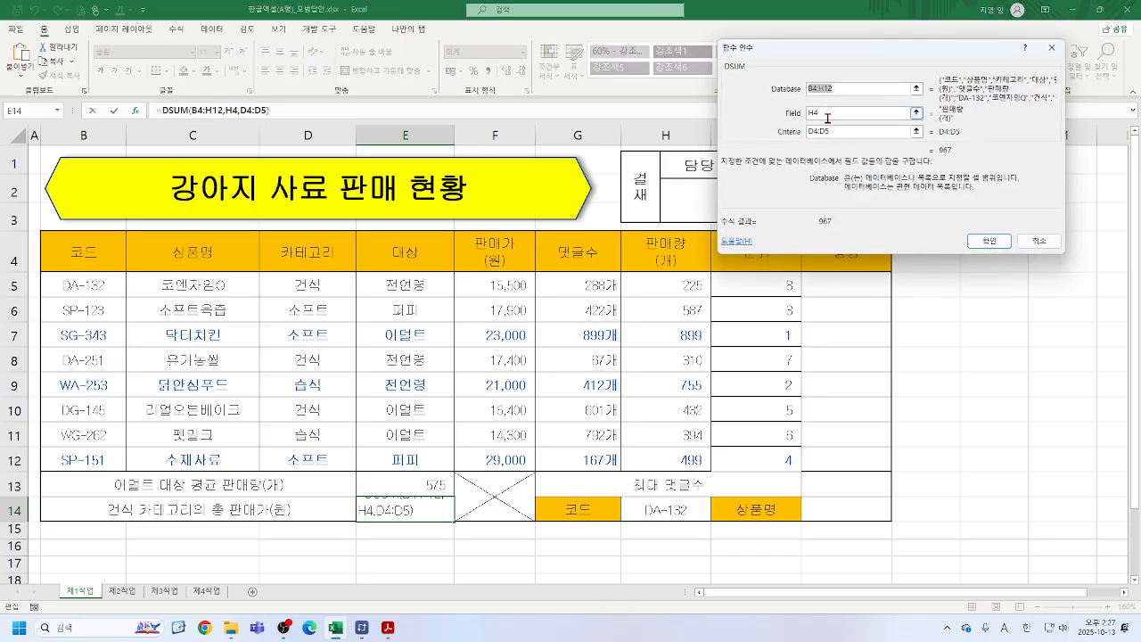
pyautogui.click(482, 258)
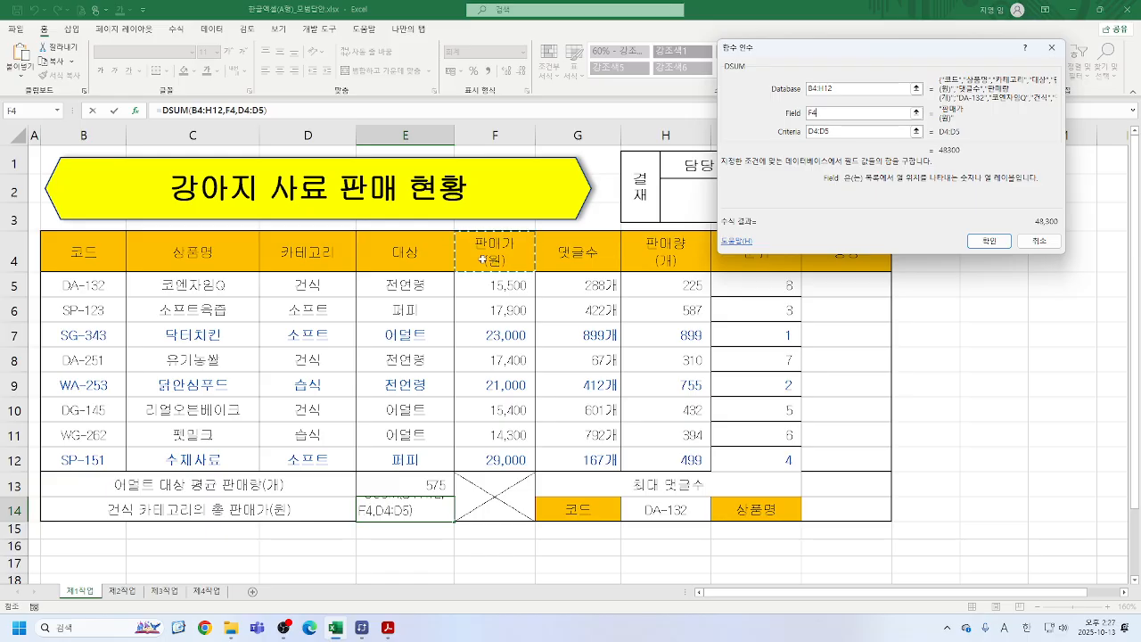
pyautogui.click(988, 240)
pyautogui.moveTo(391, 631)
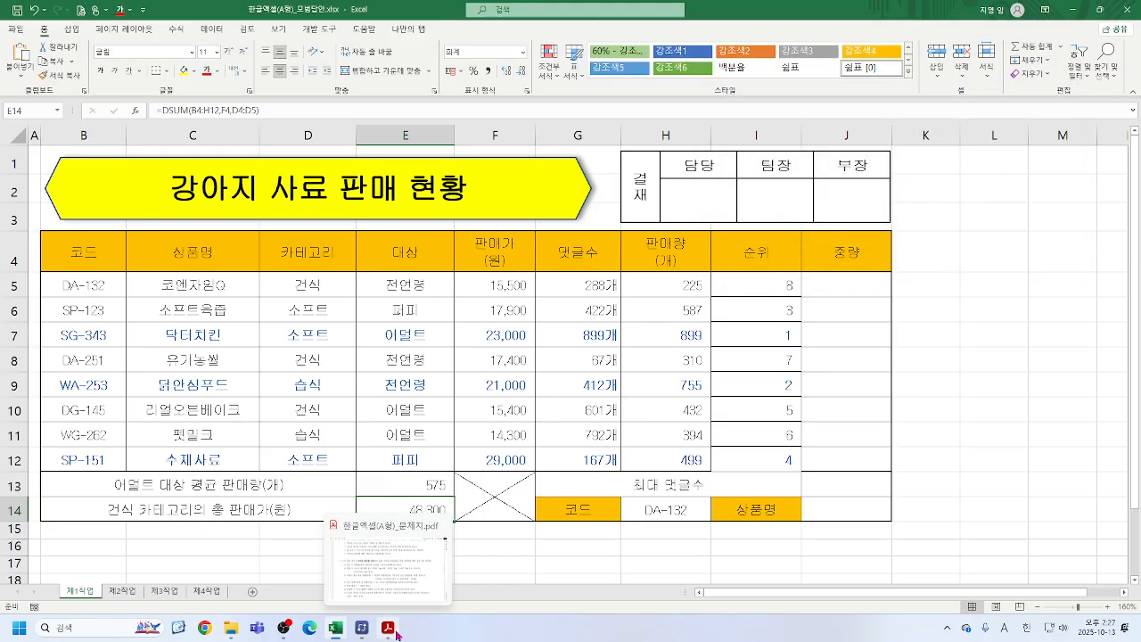
# - Enter a MAX formula in J13 over the 댓글수 values G5:G12 for the 최대 댓글수
pyautogui.click(483, 536)
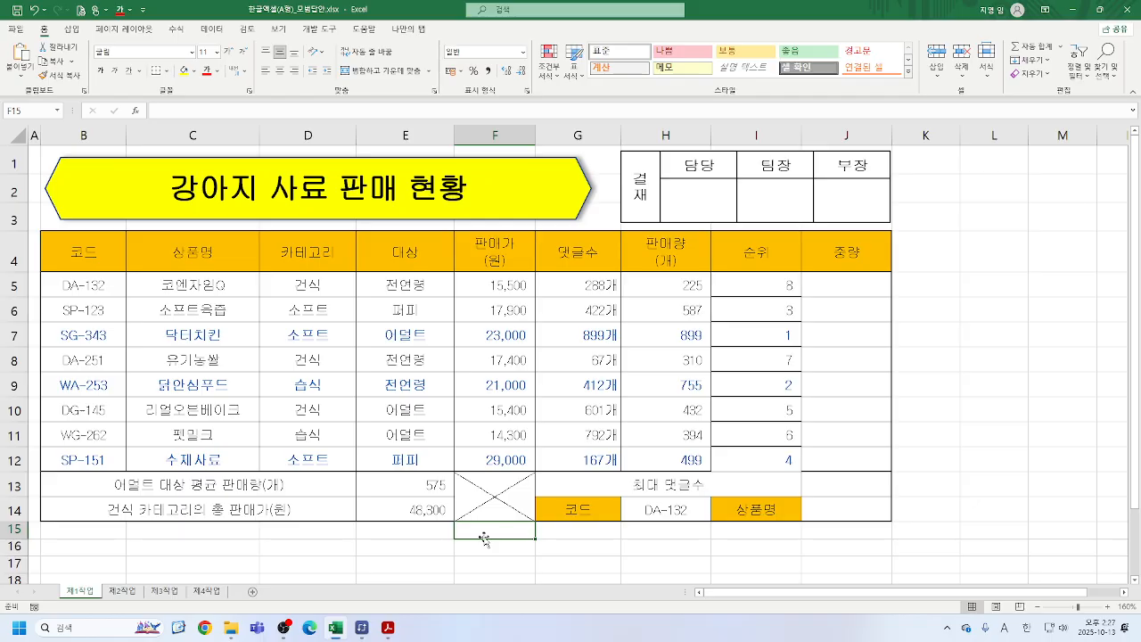
pyautogui.click(829, 491)
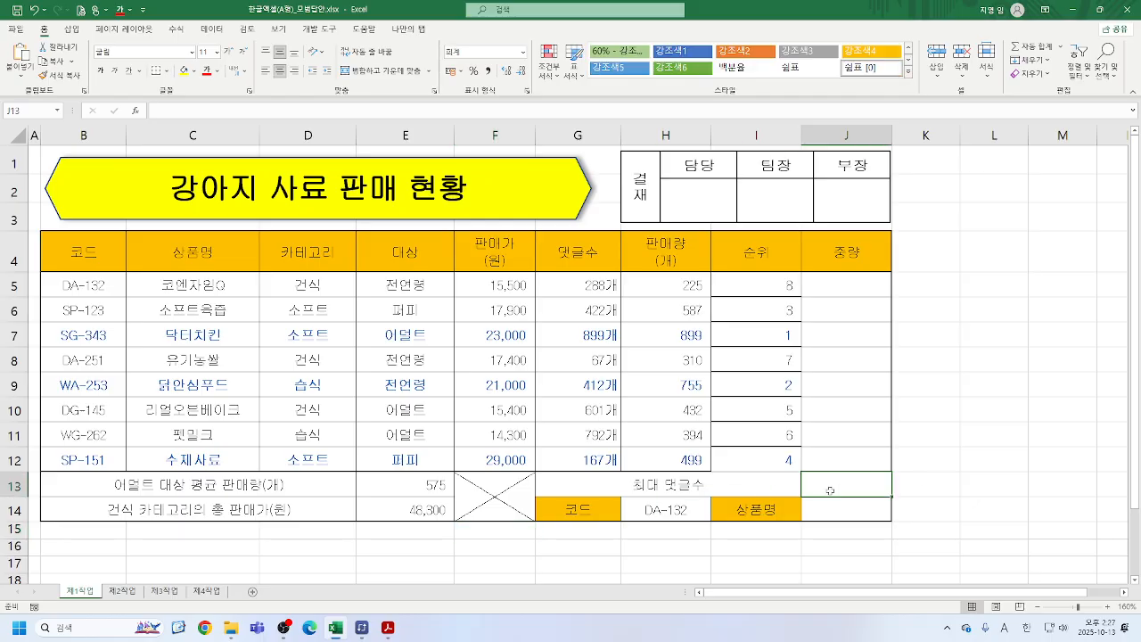
pyautogui.write('=MA')
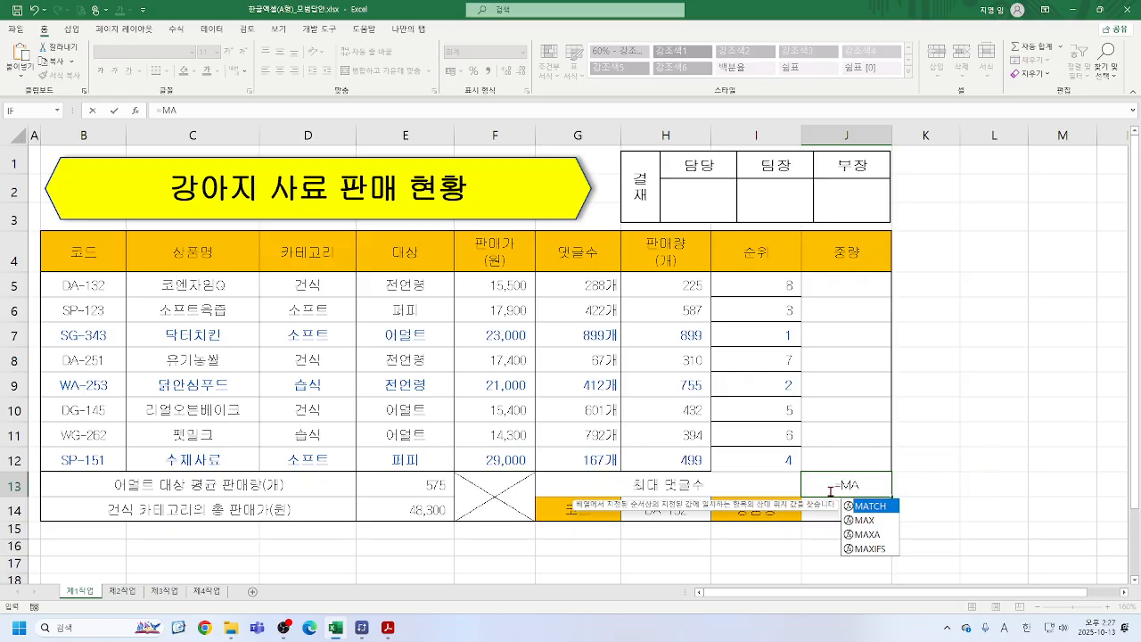
pyautogui.doubleClick(865, 521)
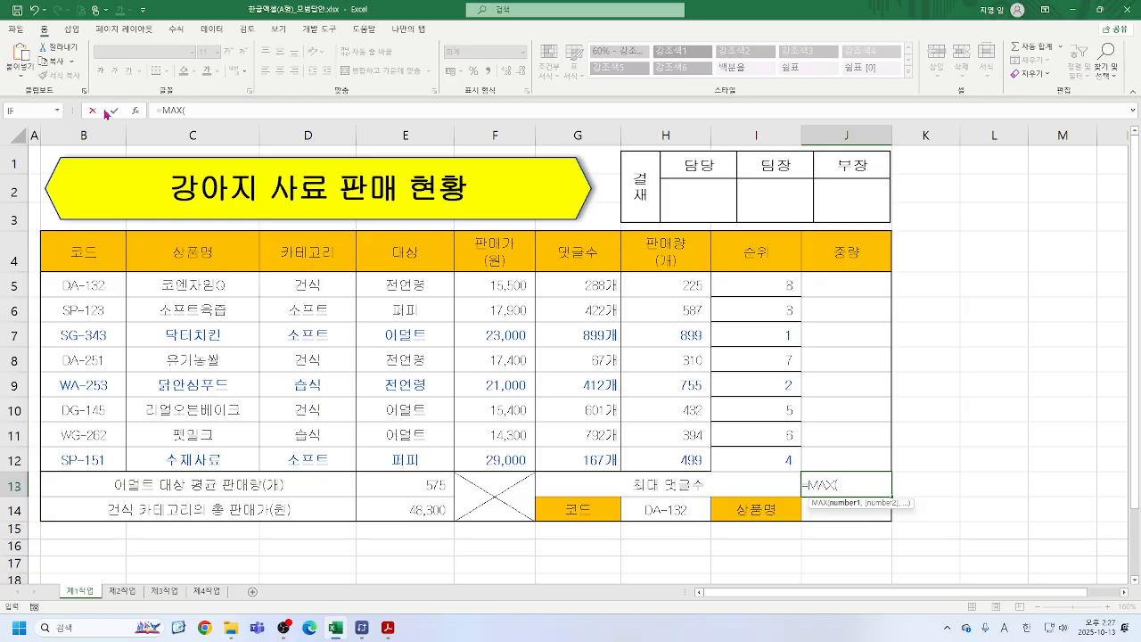
pyautogui.click(580, 287)
pyautogui.moveTo(582, 301); pyautogui.dragTo(590, 456)
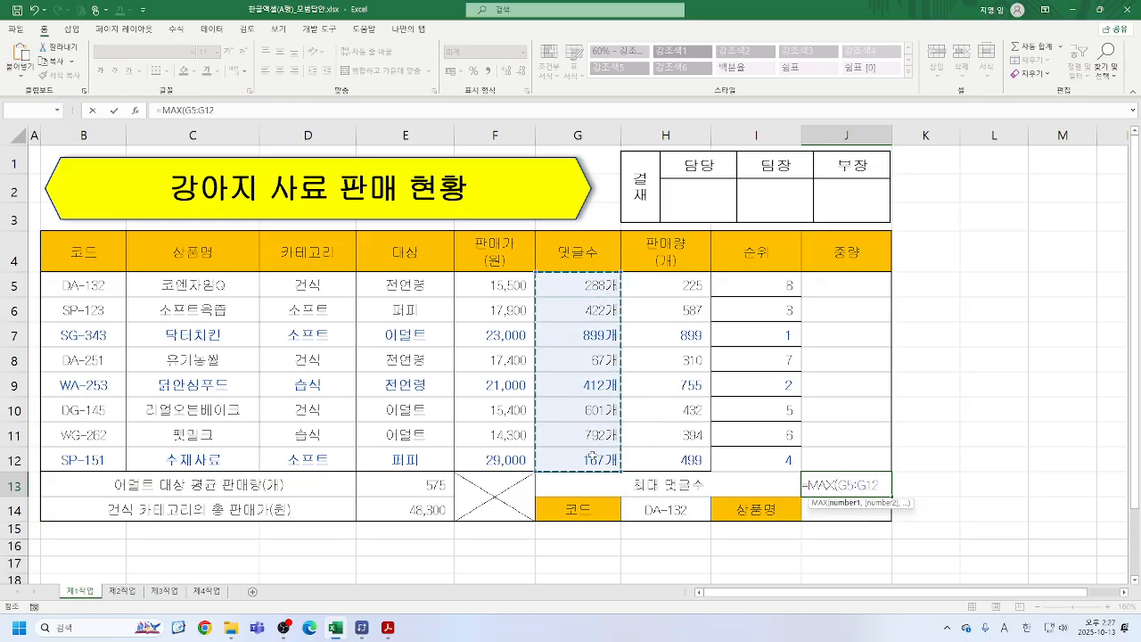
pyautogui.write(')')
pyautogui.press('Return')
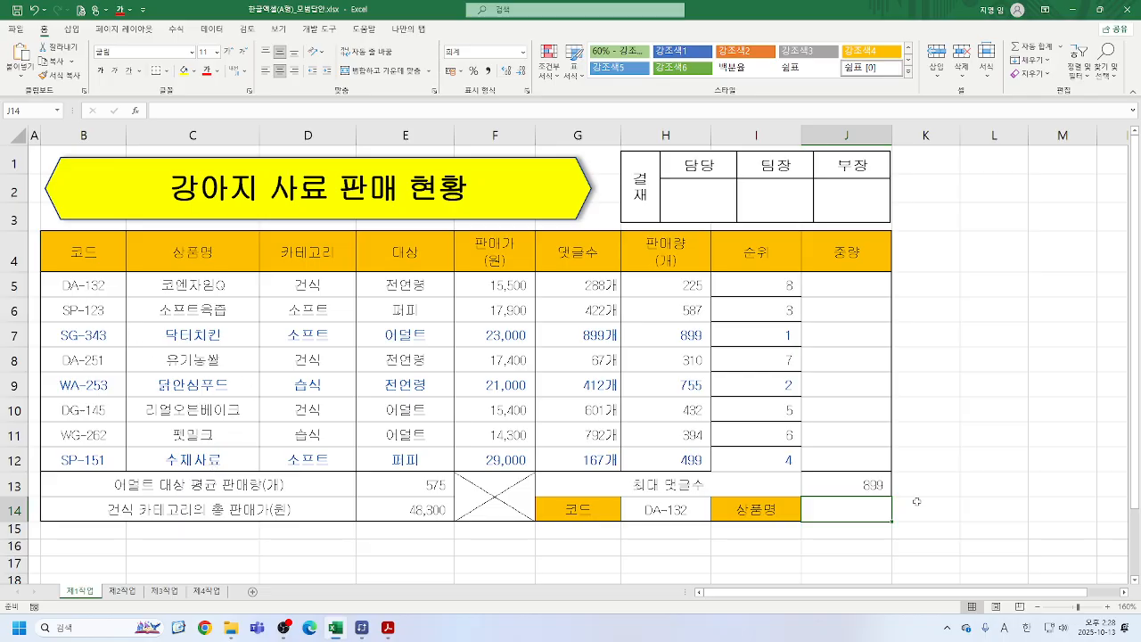
# - Start a VLOOKUP formula in J14 for the 상품명, with lookup value H14 and table array B5:H12
pyautogui.write('=')
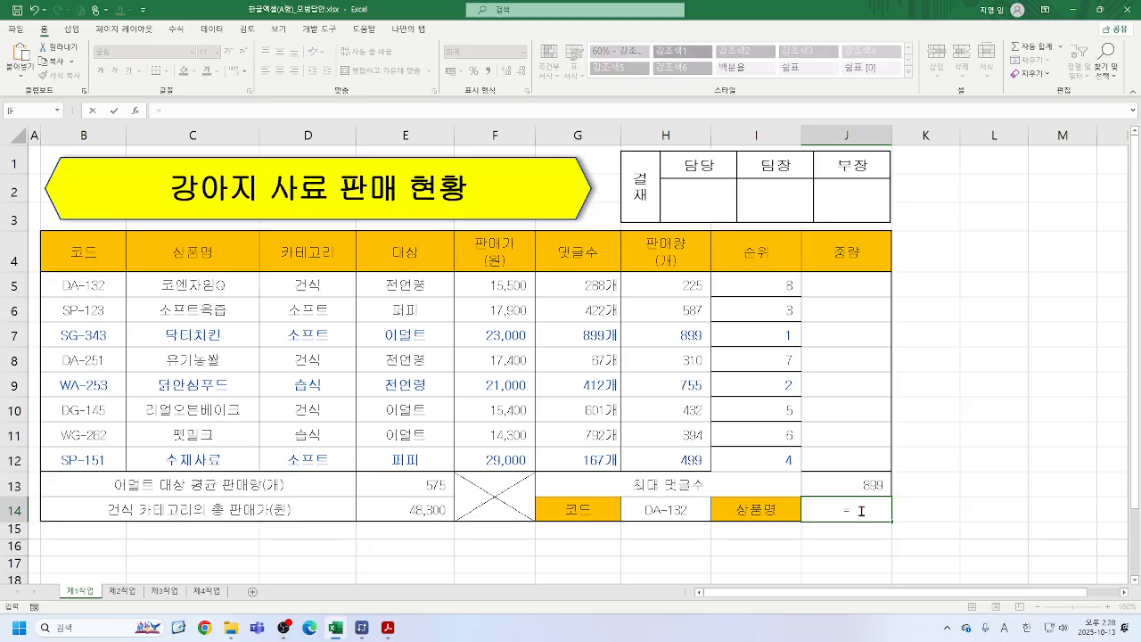
pyautogui.write('V')
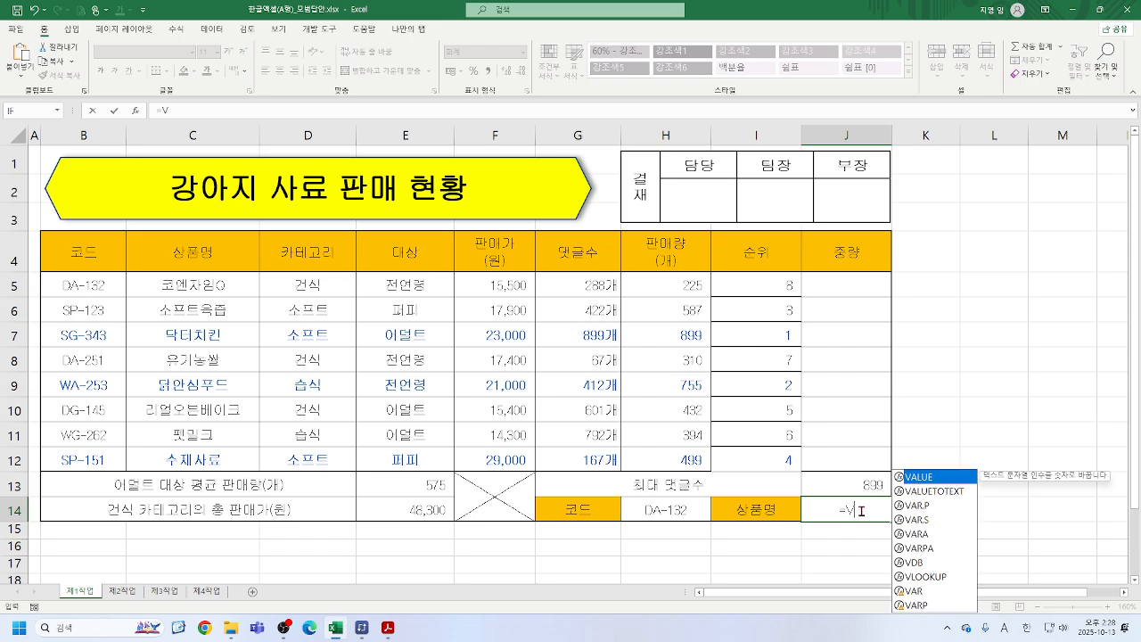
pyautogui.doubleClick(936, 578)
pyautogui.click(139, 113)
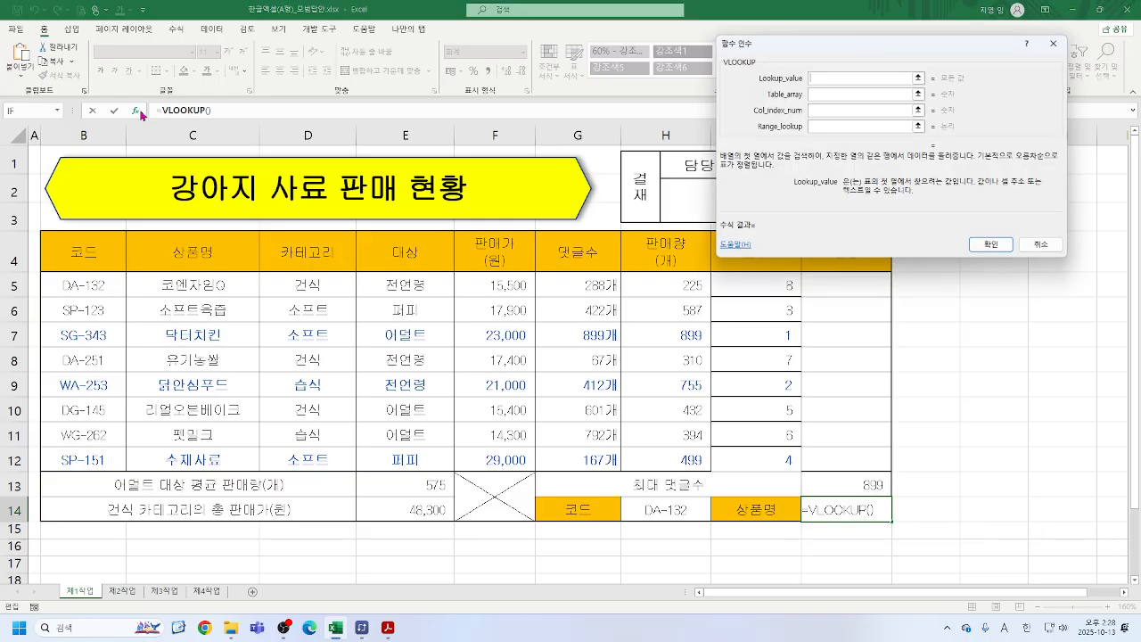
pyautogui.click(652, 509)
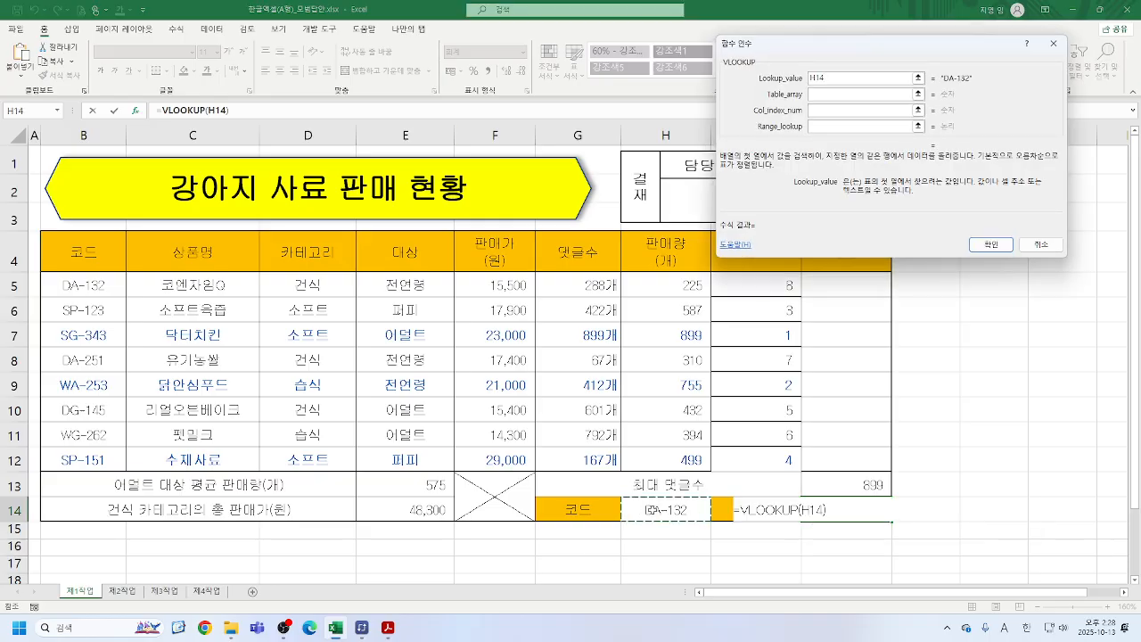
pyautogui.click(823, 94)
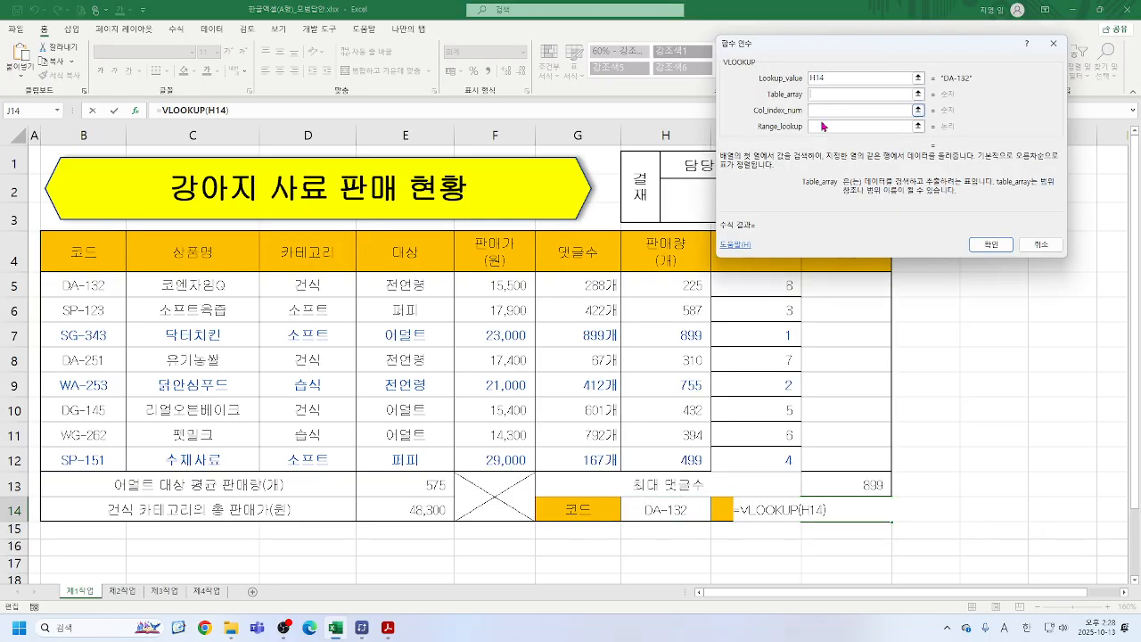
pyautogui.click(69, 286)
pyautogui.moveTo(47, 286); pyautogui.dragTo(656, 457)
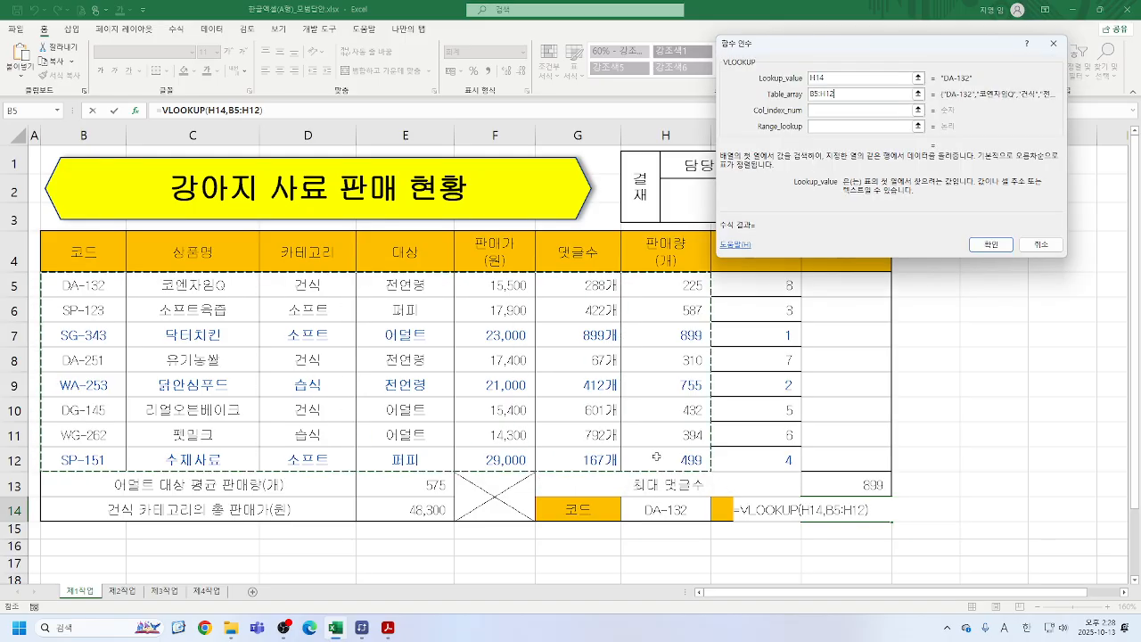
# - Complete the VLOOKUP in J14 with column index 2 and range lookup 0 for an exact match
pyautogui.press('Tab')
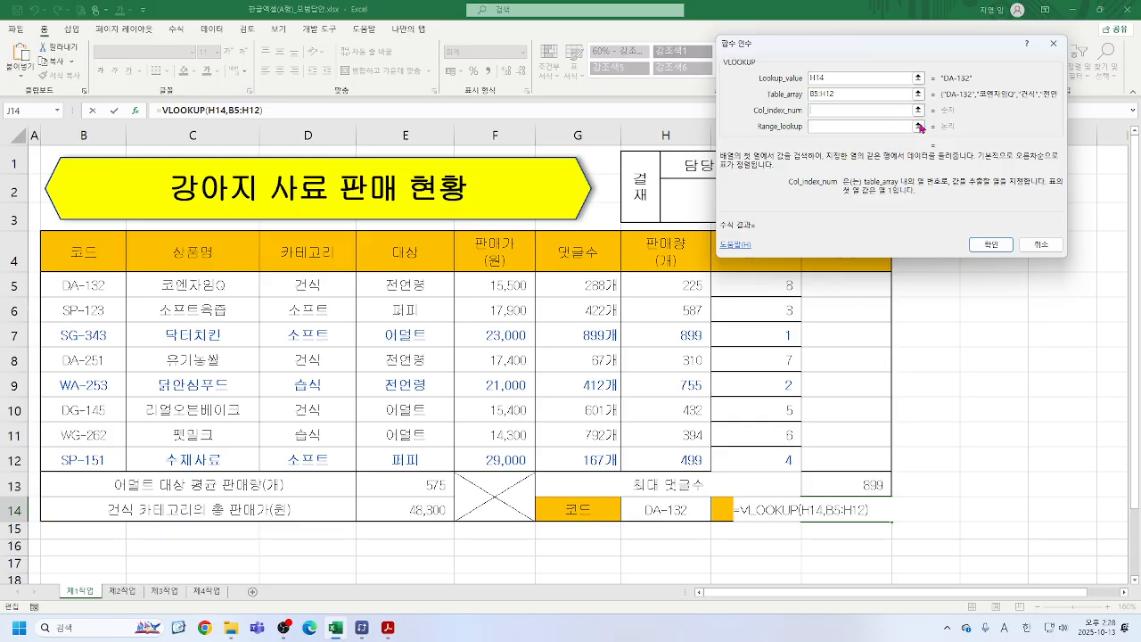
pyautogui.write('2')
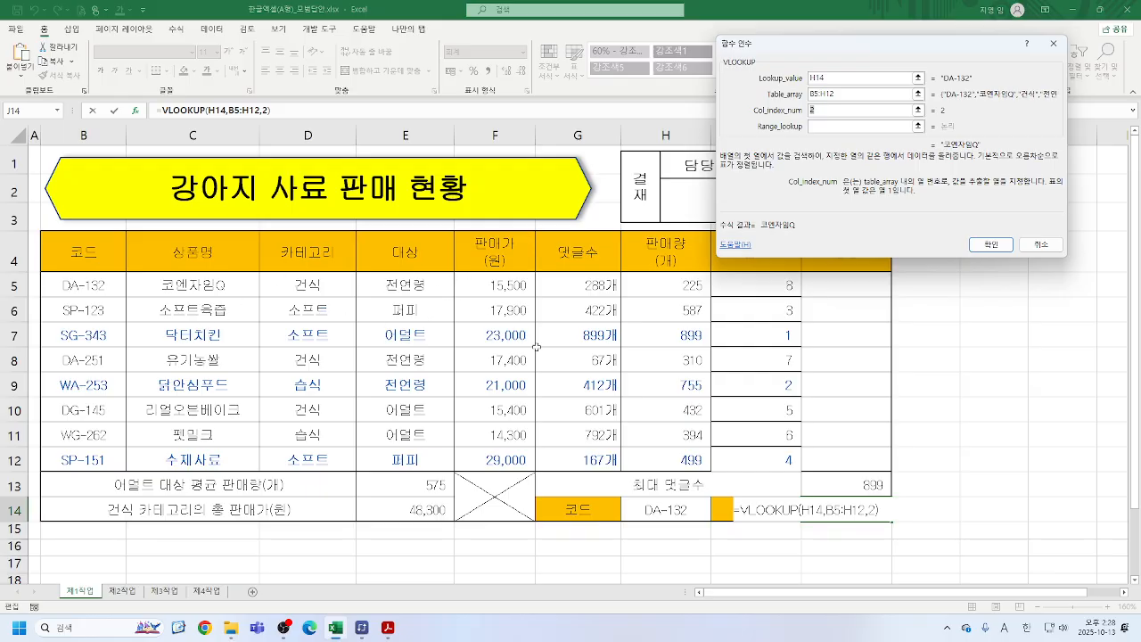
pyautogui.click(834, 129)
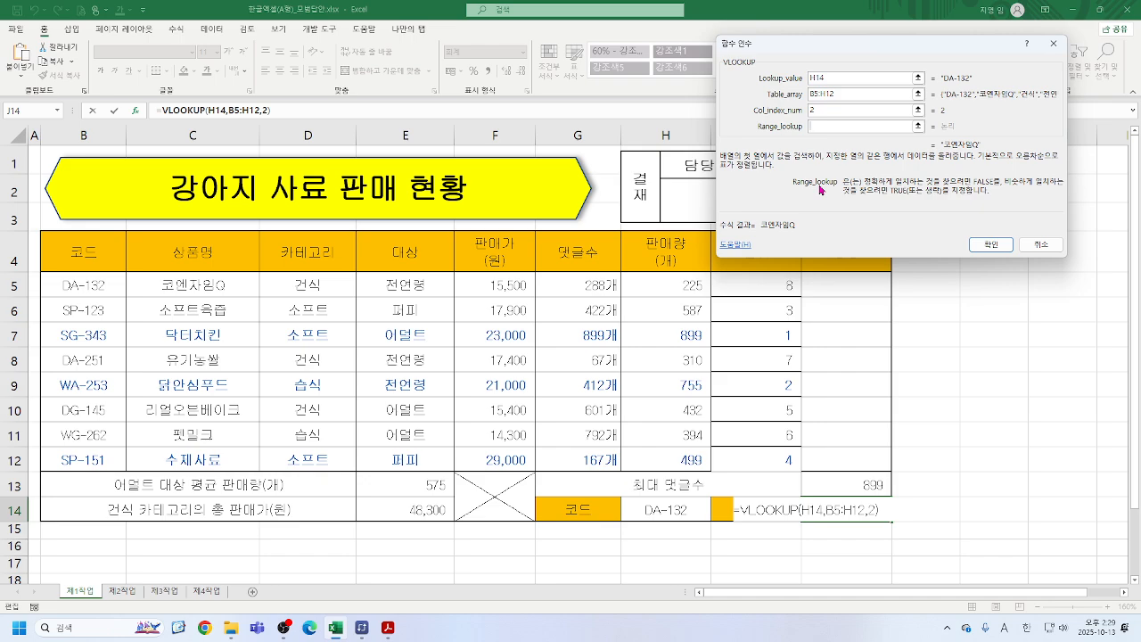
pyautogui.write('0')
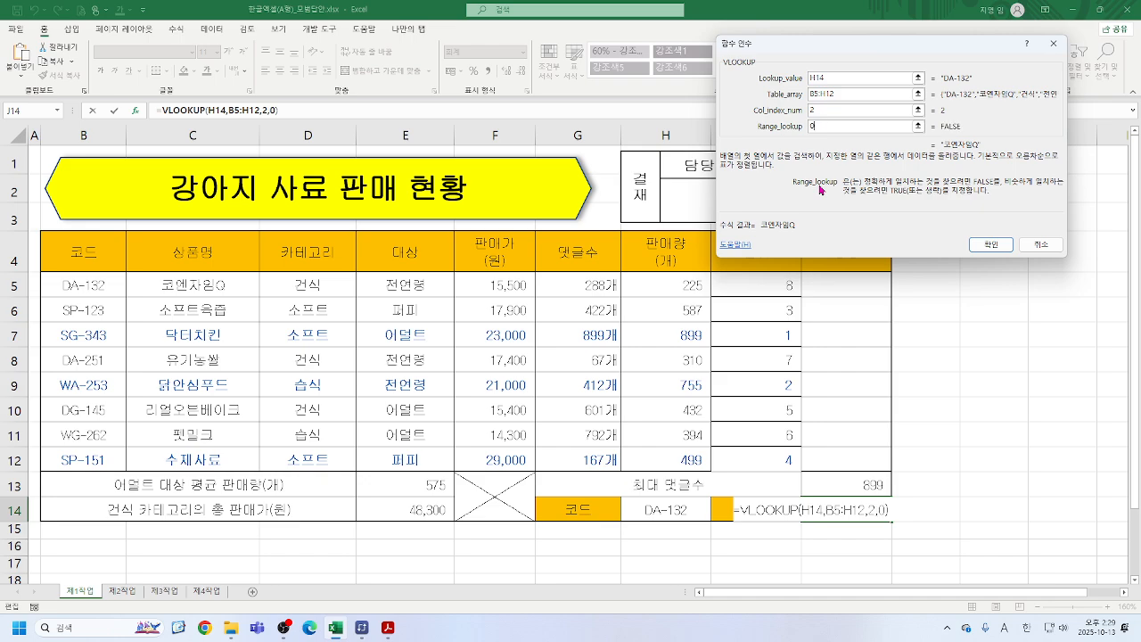
pyautogui.click(989, 244)
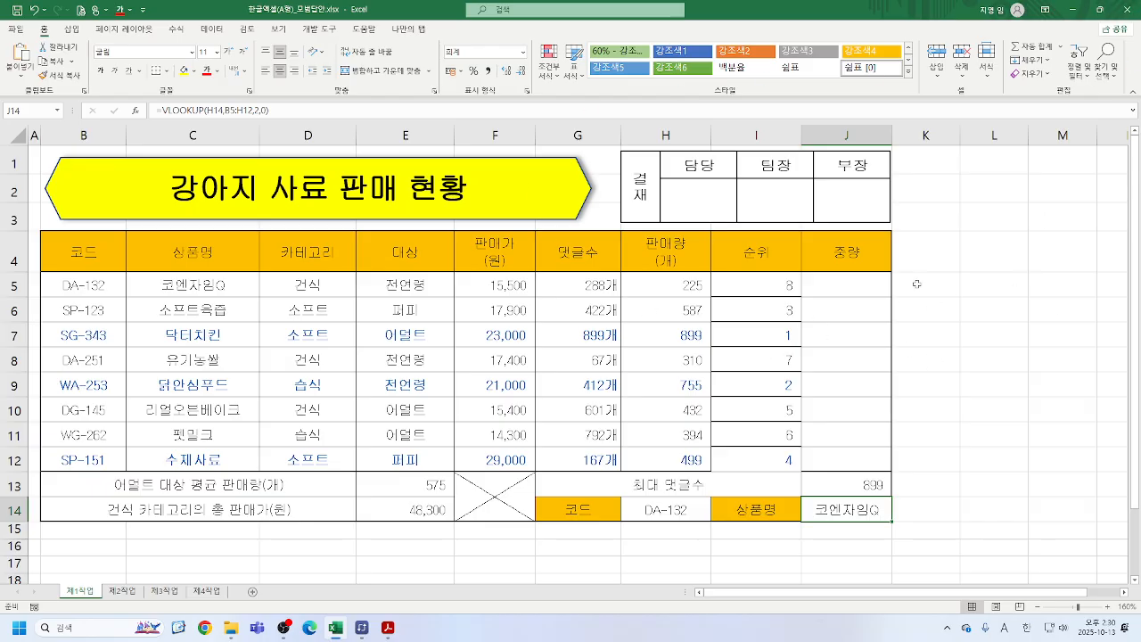
# - Start a trial LEFT formula in the empty cell K5 with the code in B5 as its text
pyautogui.click(917, 283)
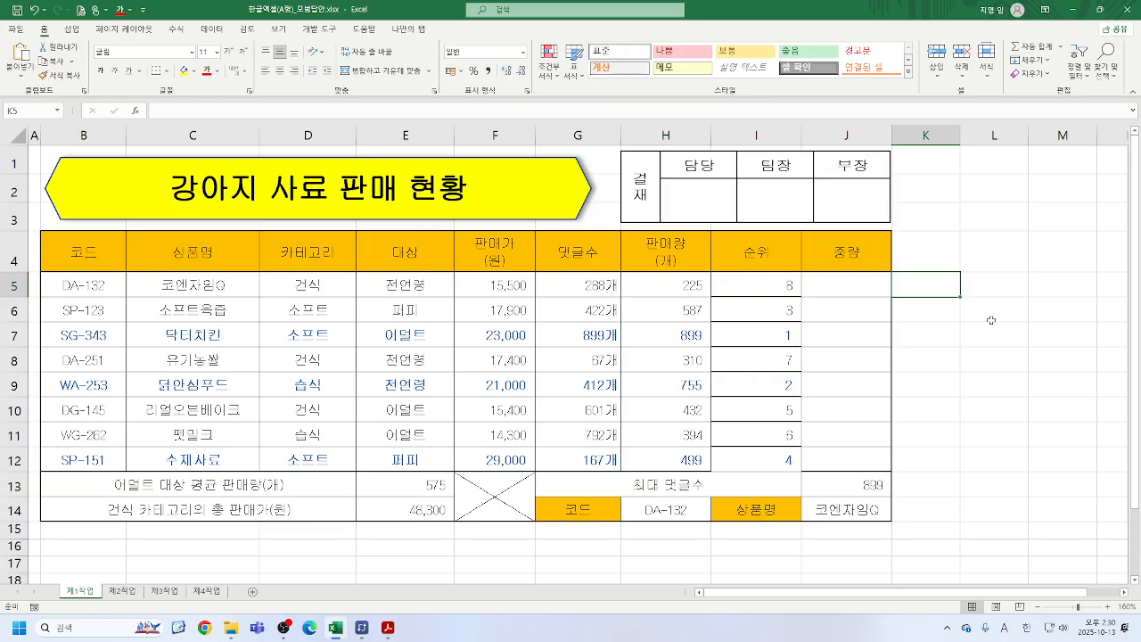
pyautogui.keyDown('ctrl'); pyautogui.scroll(-1, 854, 283); pyautogui.keyUp('ctrl')
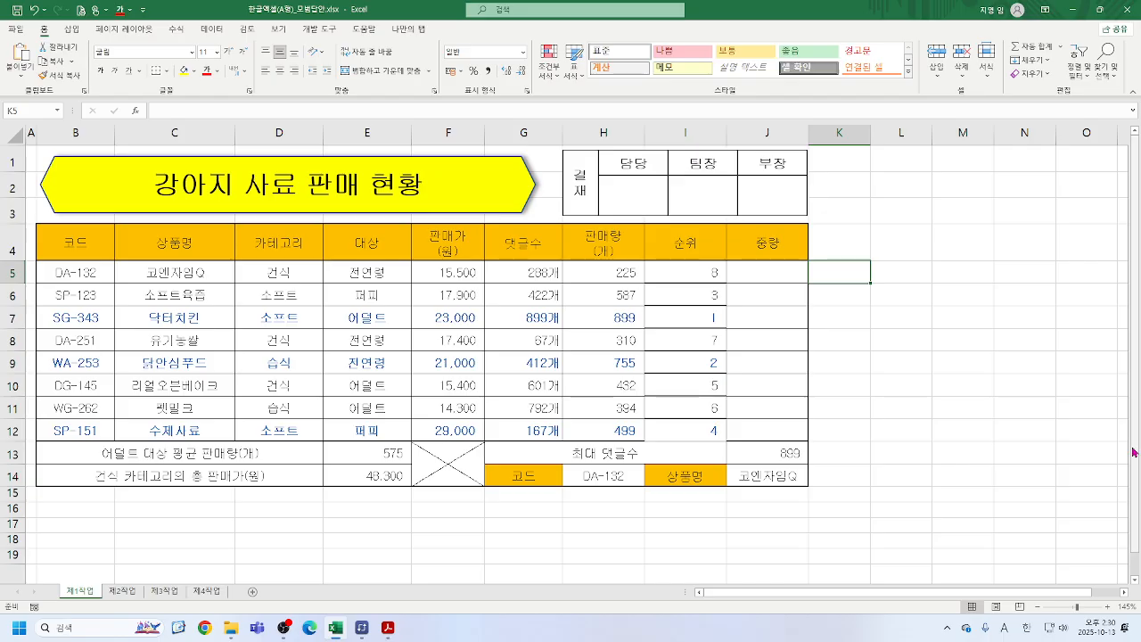
pyautogui.write('=')
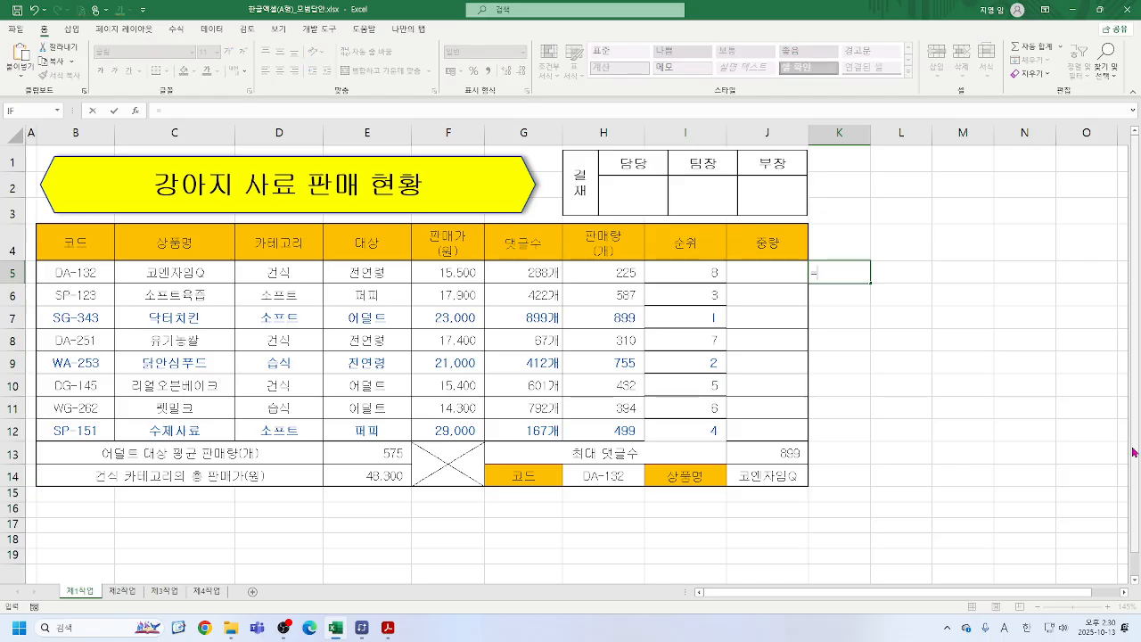
pyautogui.write('LE')
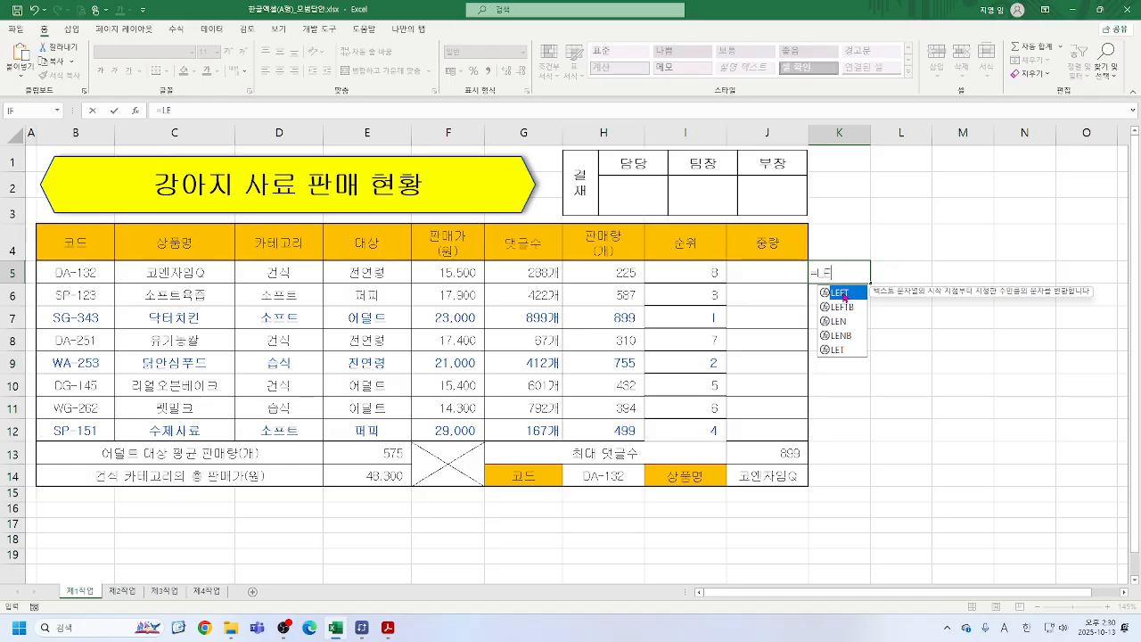
pyautogui.doubleClick(844, 297)
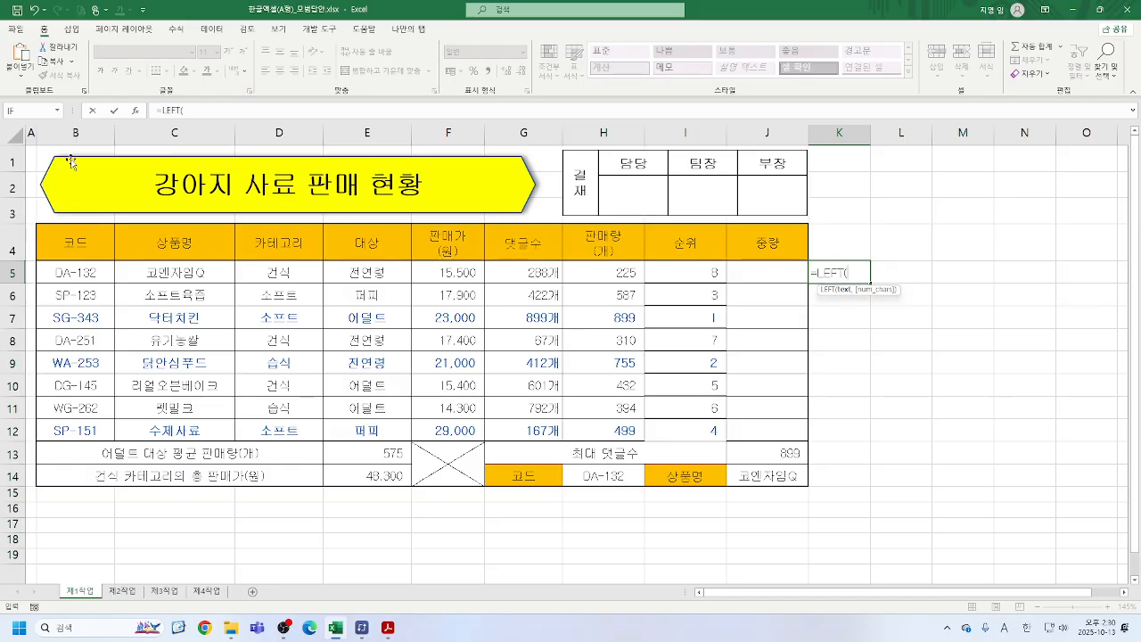
pyautogui.click(136, 112)
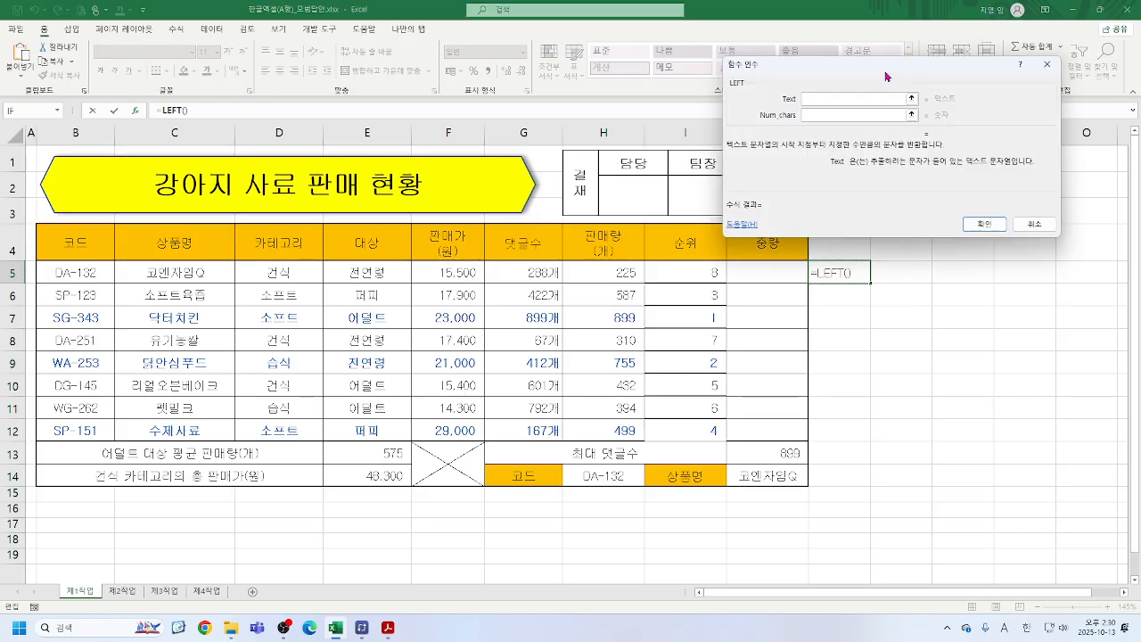
pyautogui.moveTo(897, 76); pyautogui.dragTo(733, 55)
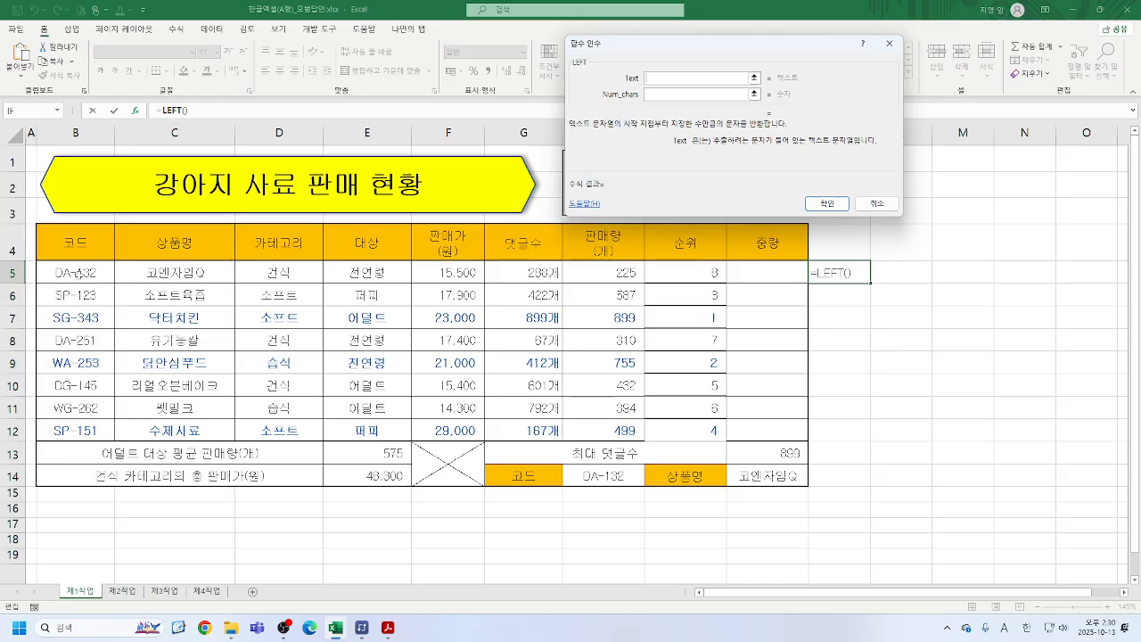
pyautogui.click(71, 274)
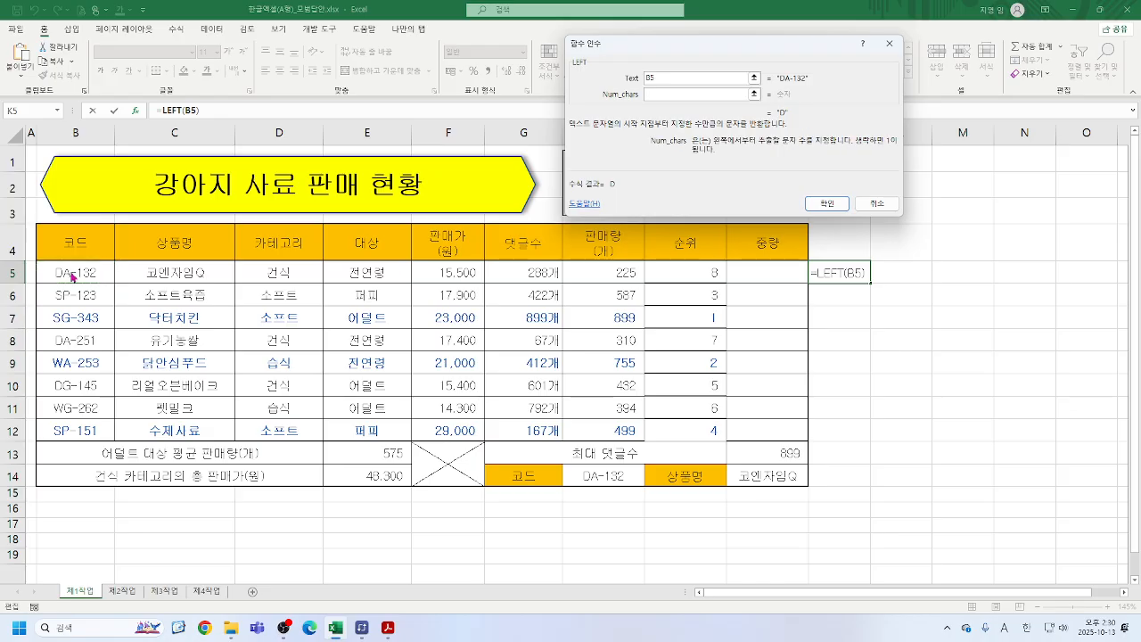
# - Try character counts of 1, 2 and 3 in the LEFT function arguments for K5, and cancel the formula
pyautogui.press('Tab')
pyautogui.write('1')
pyautogui.press('BackSpace')
pyautogui.write('2')
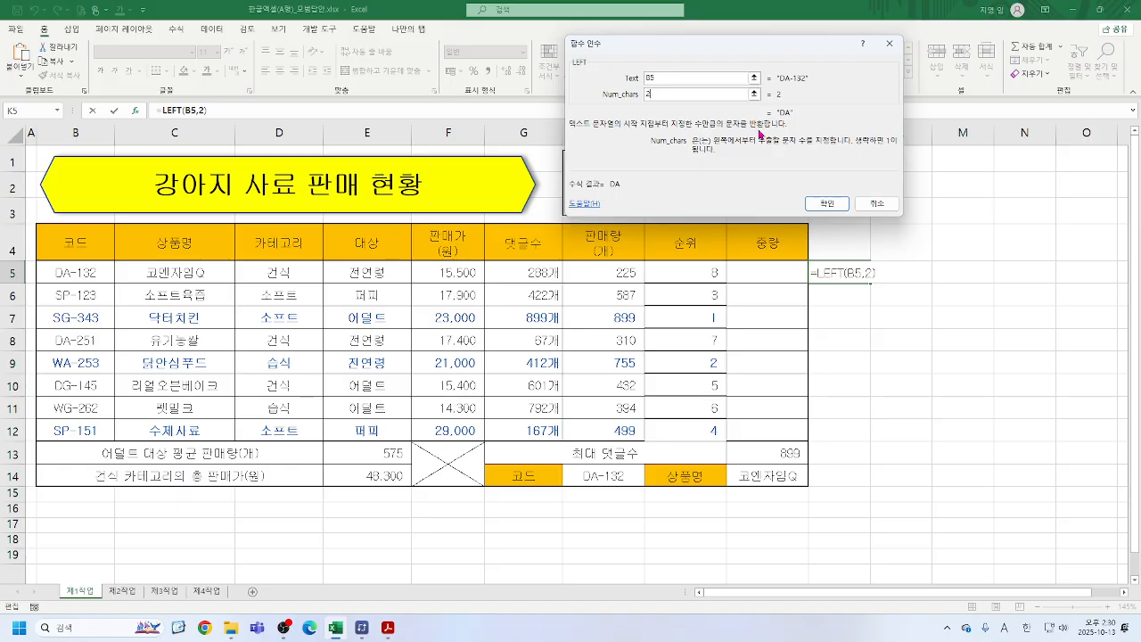
pyautogui.press('BackSpace')
pyautogui.write('3')
pyautogui.press('Escape')
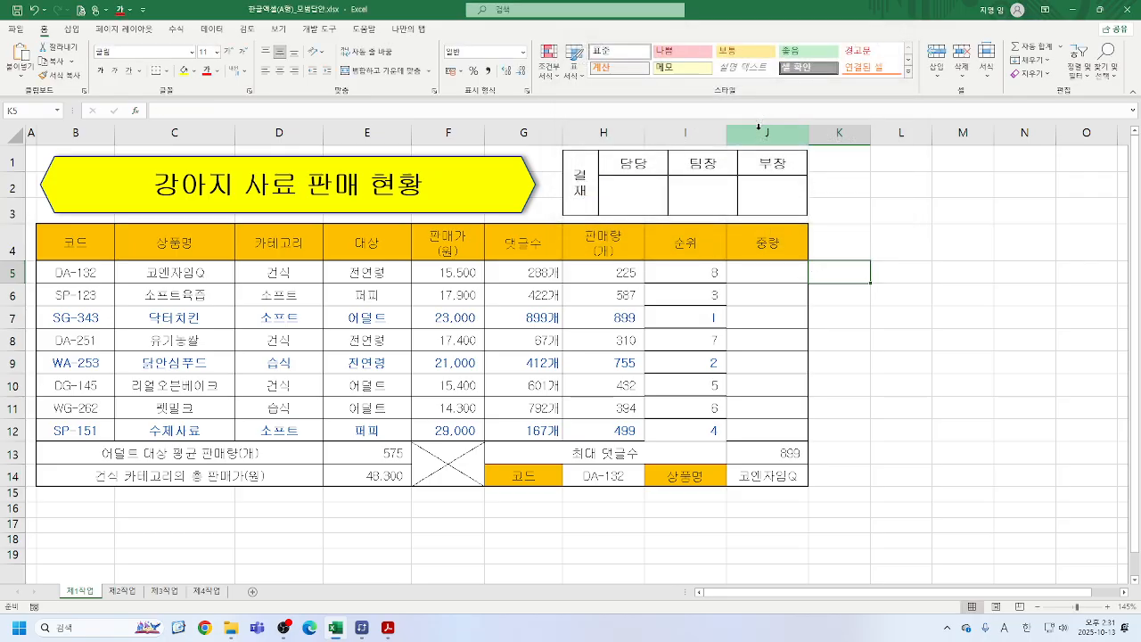
# - Test a RIGHT formula in K5 that extracts the last 3 characters of the code in B5, and clear the cell
pyautogui.write('=RI')
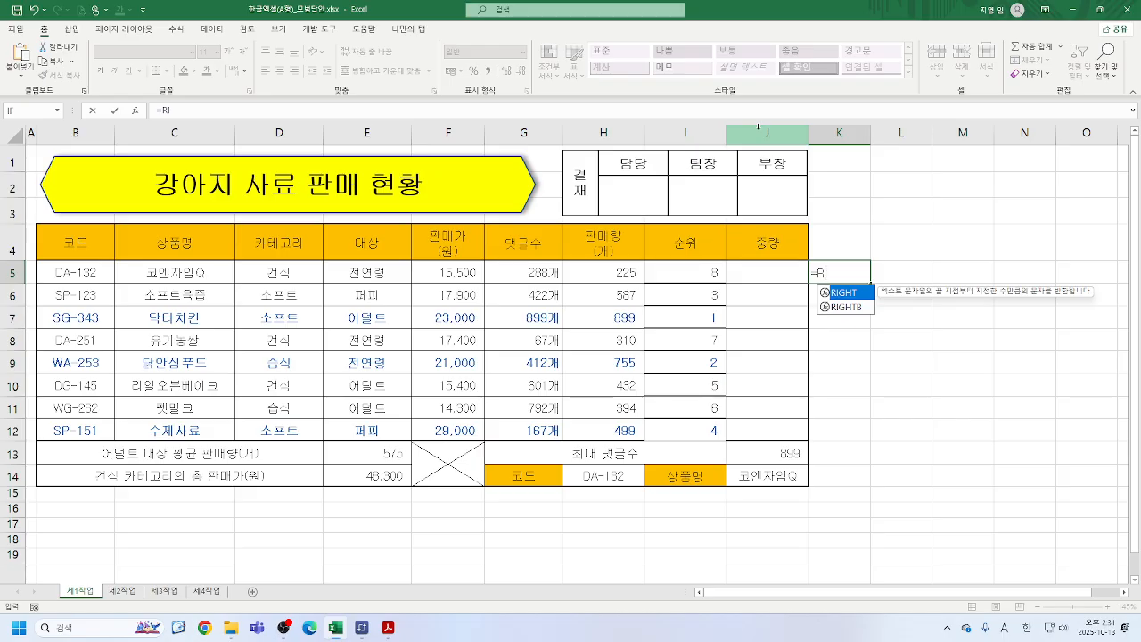
pyautogui.doubleClick(847, 294)
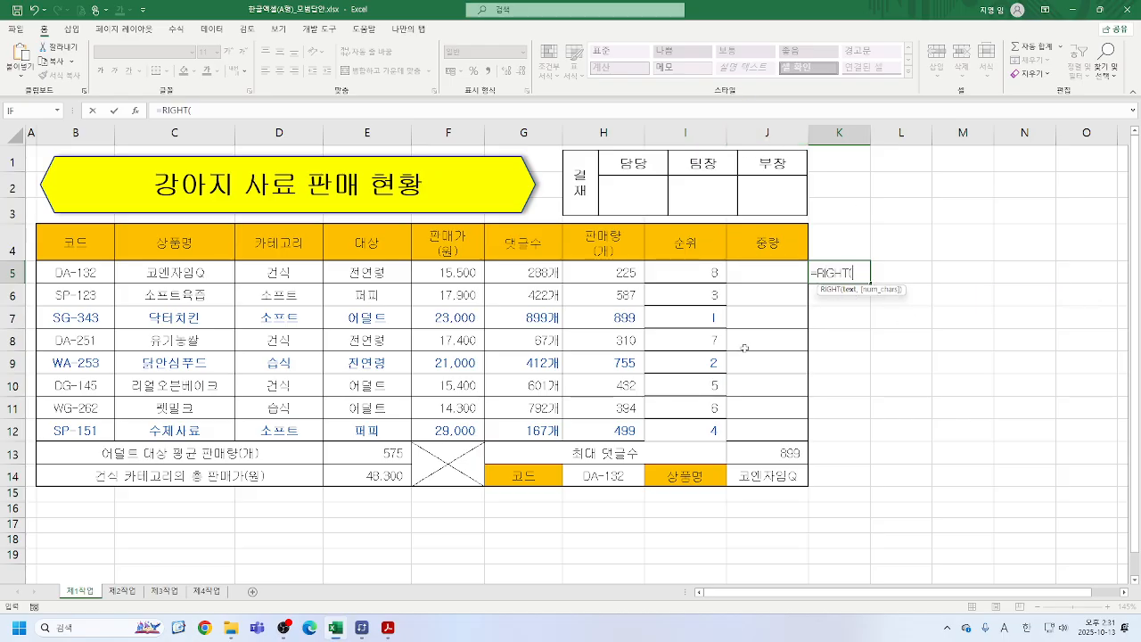
pyautogui.click(136, 111)
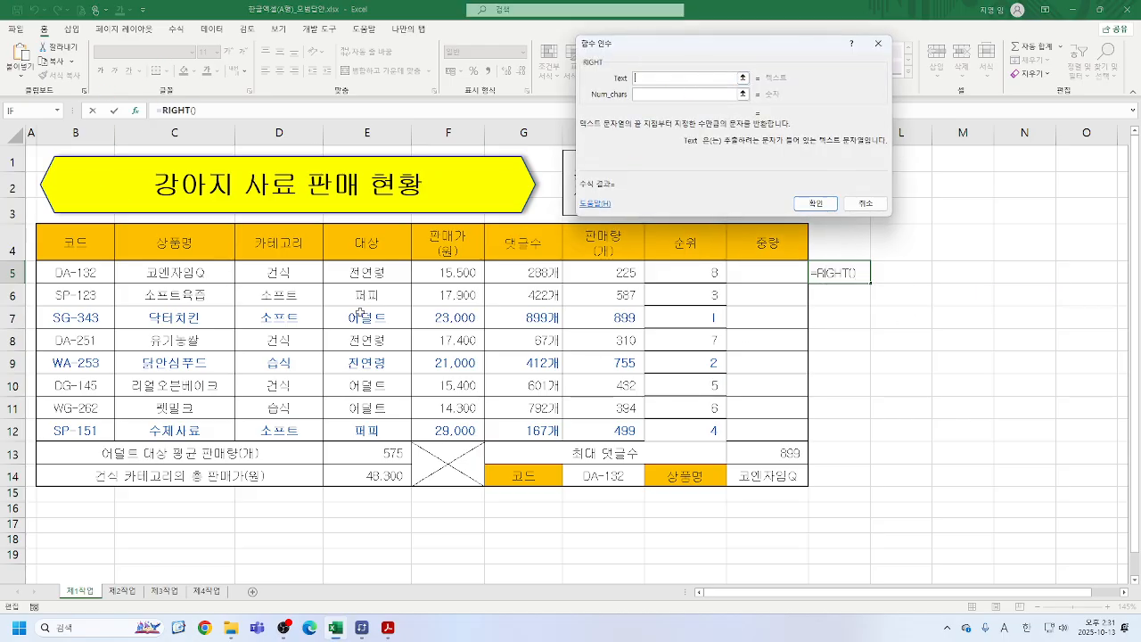
pyautogui.click(78, 270)
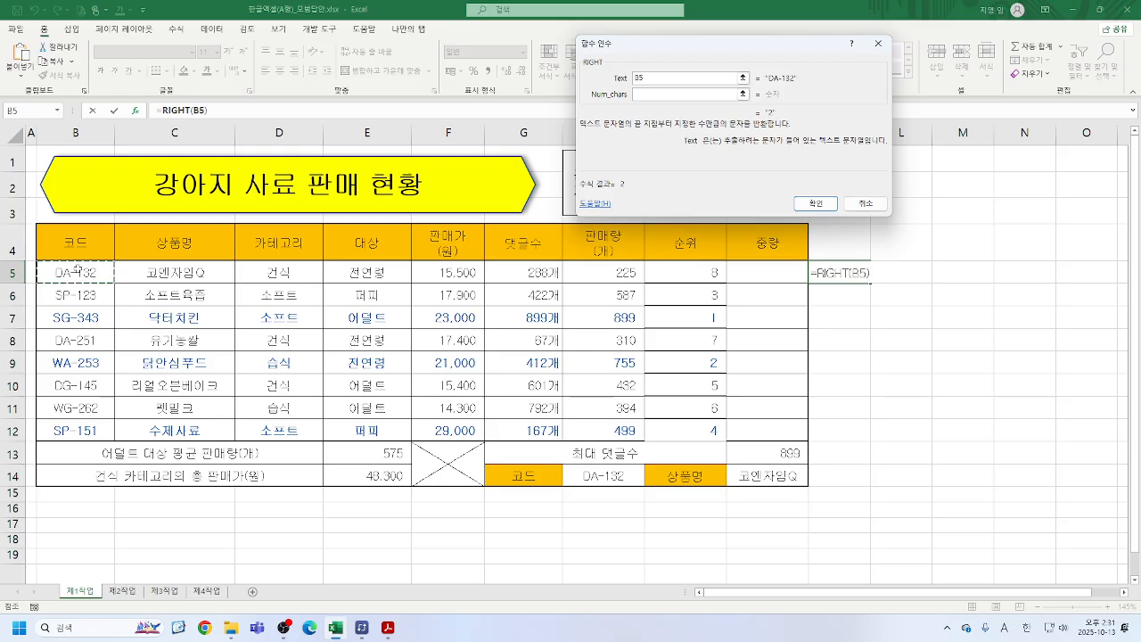
pyautogui.press('Tab')
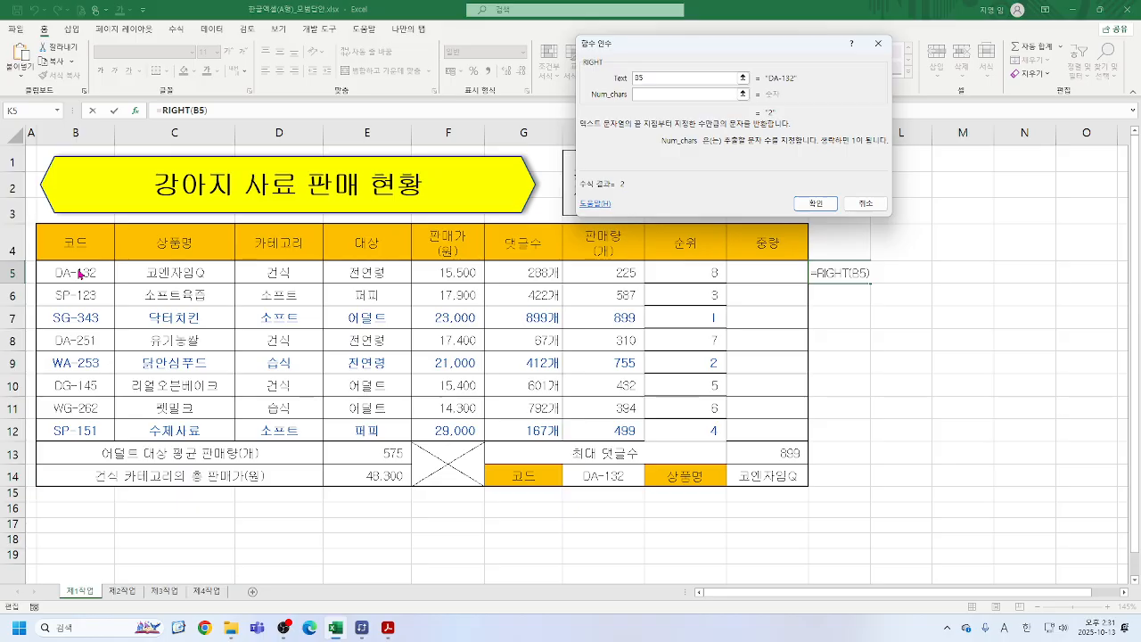
pyautogui.write('1')
pyautogui.press('BackSpace')
pyautogui.write('2')
pyautogui.write('3')
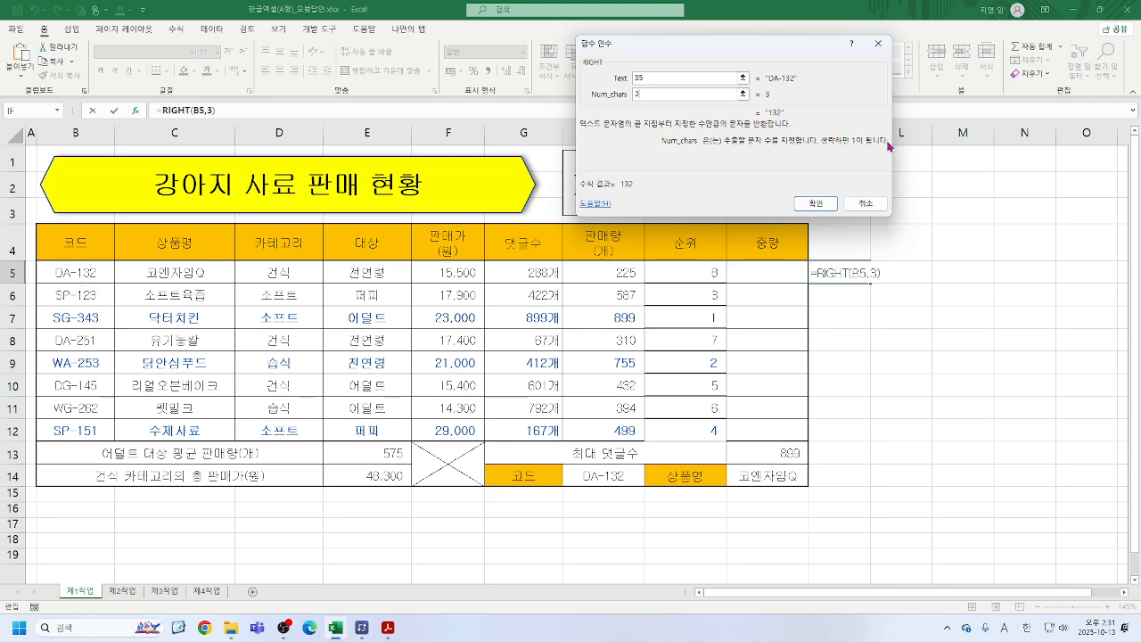
pyautogui.click(814, 205)
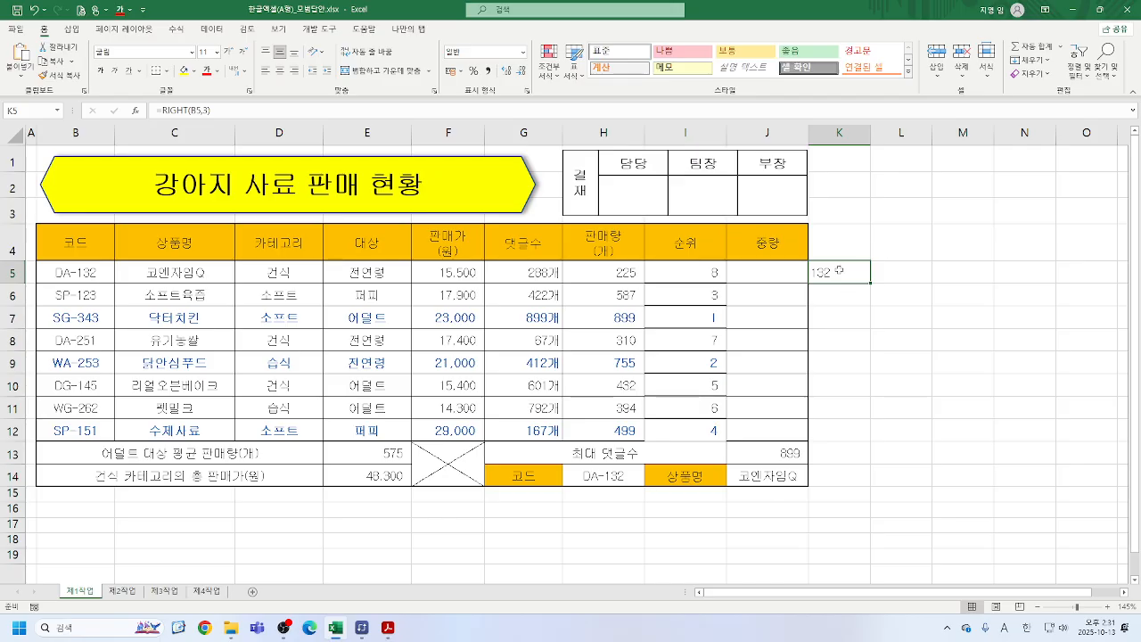
pyautogui.press('Delete')
# - Enter a LEFT formula in K5 that extracts the first character of the code in B5, and center column K
pyautogui.write('=L')
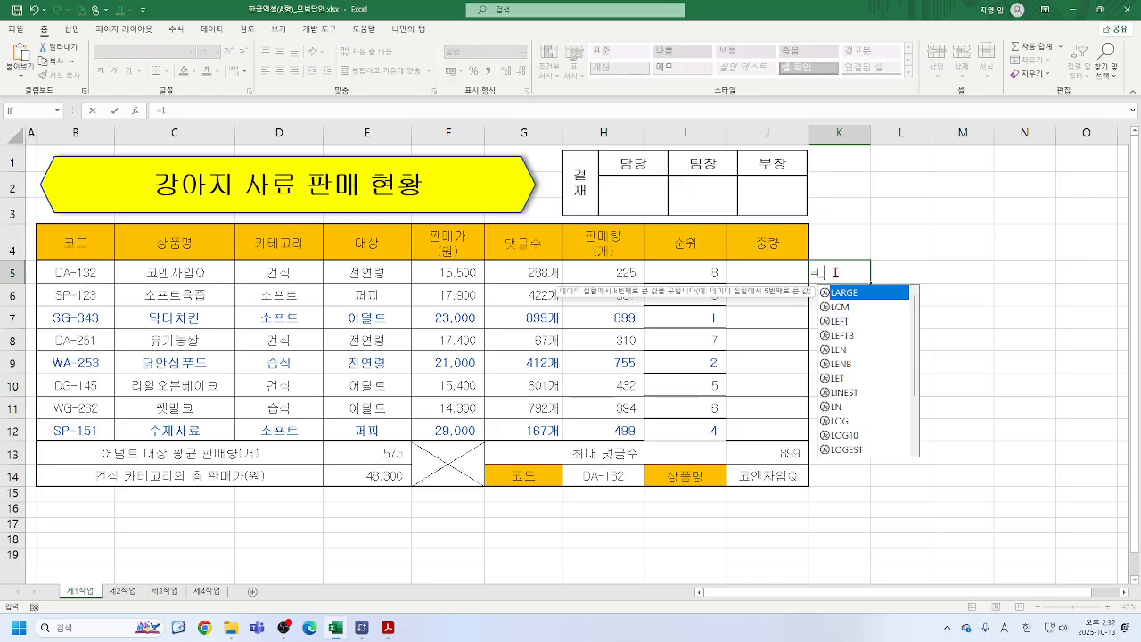
pyautogui.write('A')
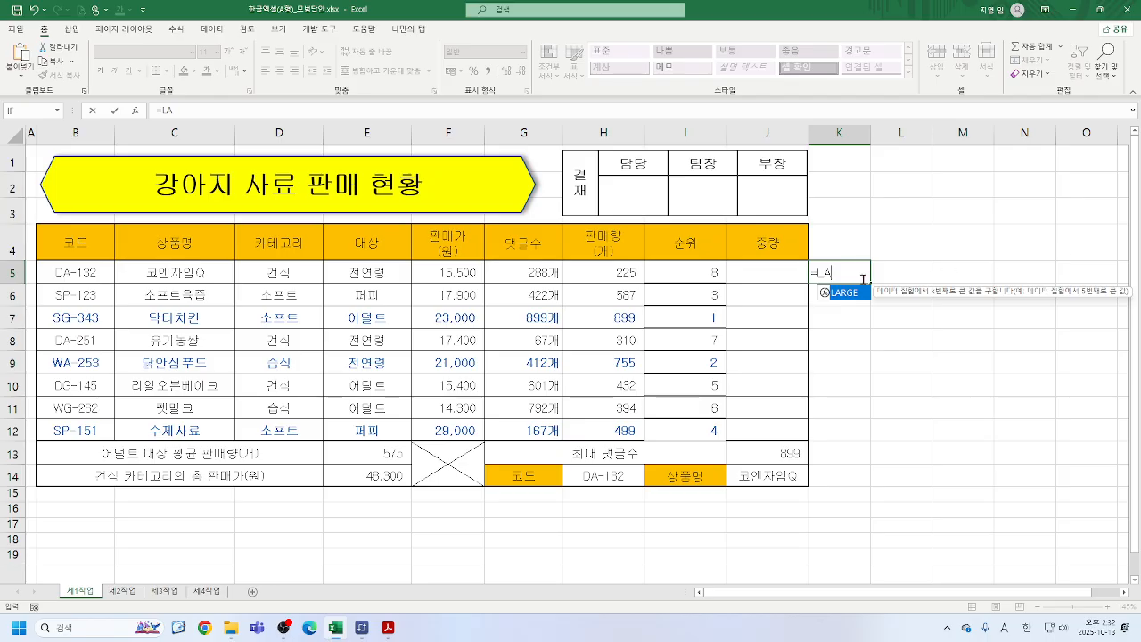
pyautogui.press('BackSpace')
pyautogui.write('E')
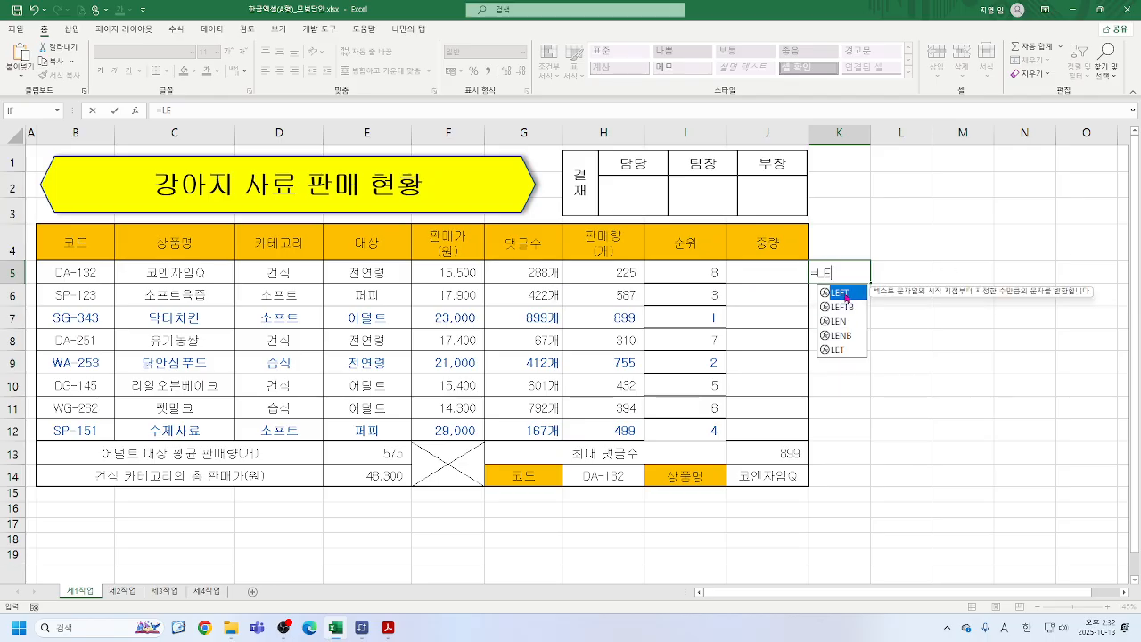
pyautogui.doubleClick(844, 292)
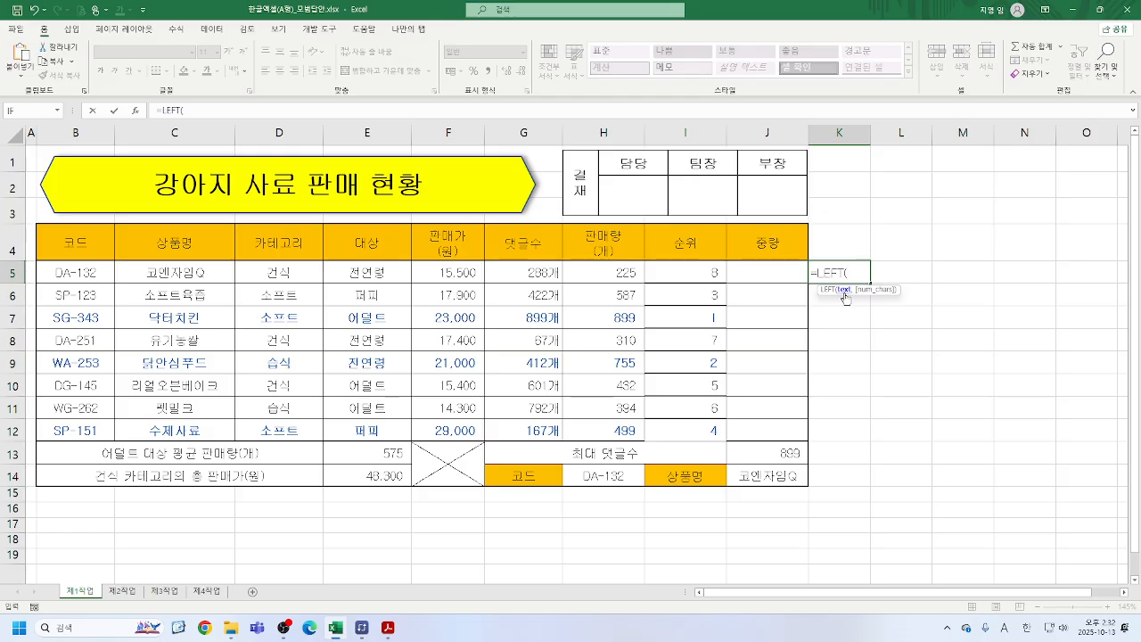
pyautogui.click(79, 272)
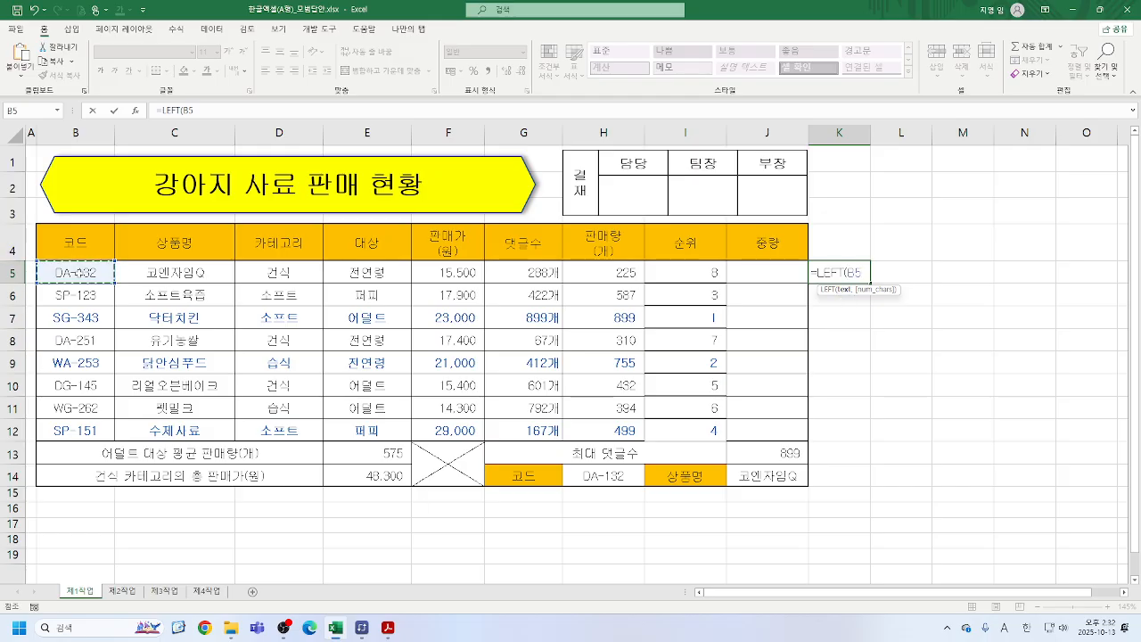
pyautogui.write(',1)')
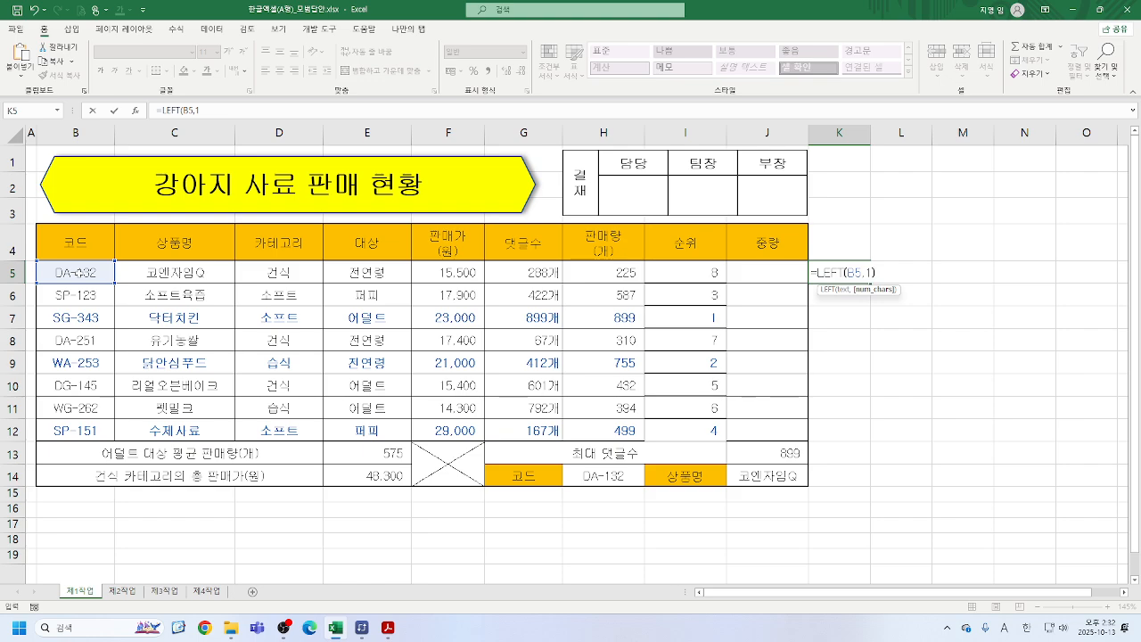
pyautogui.press('Return')
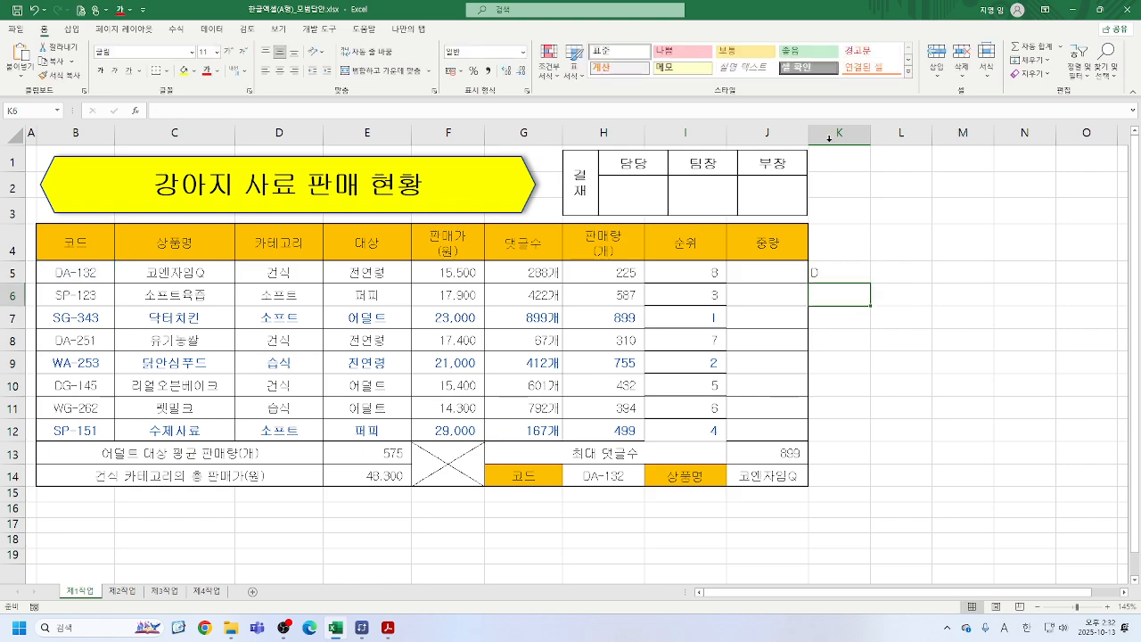
pyautogui.click(829, 136)
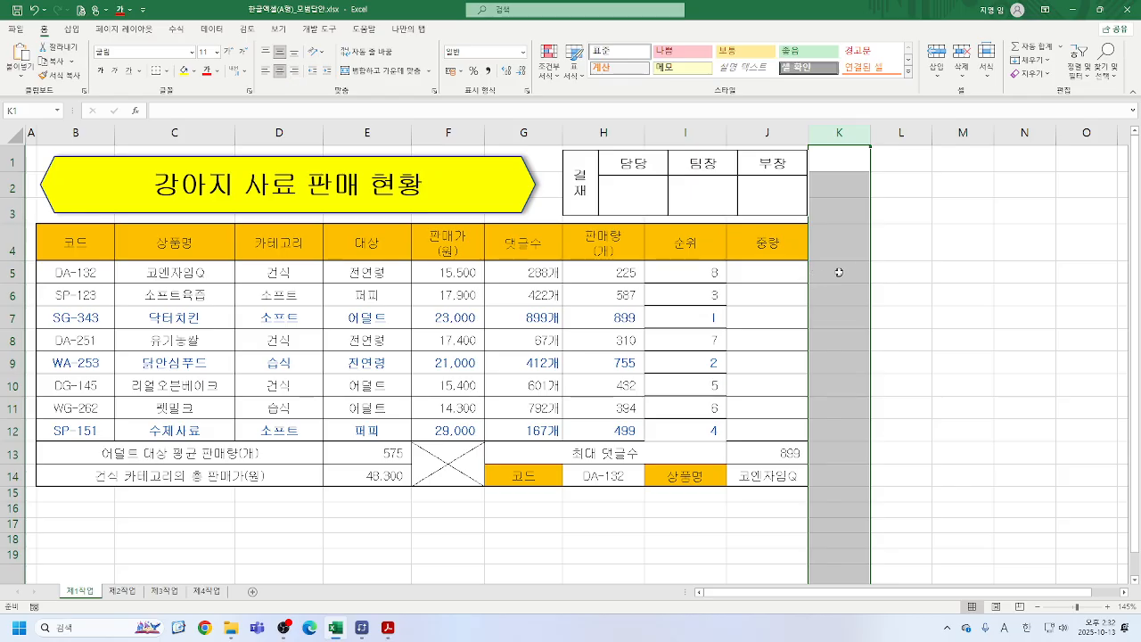
# - Test a RIGHT formula in K5 that extracts the last 1 character of the code in B5, and clear the cell
pyautogui.click(841, 271)
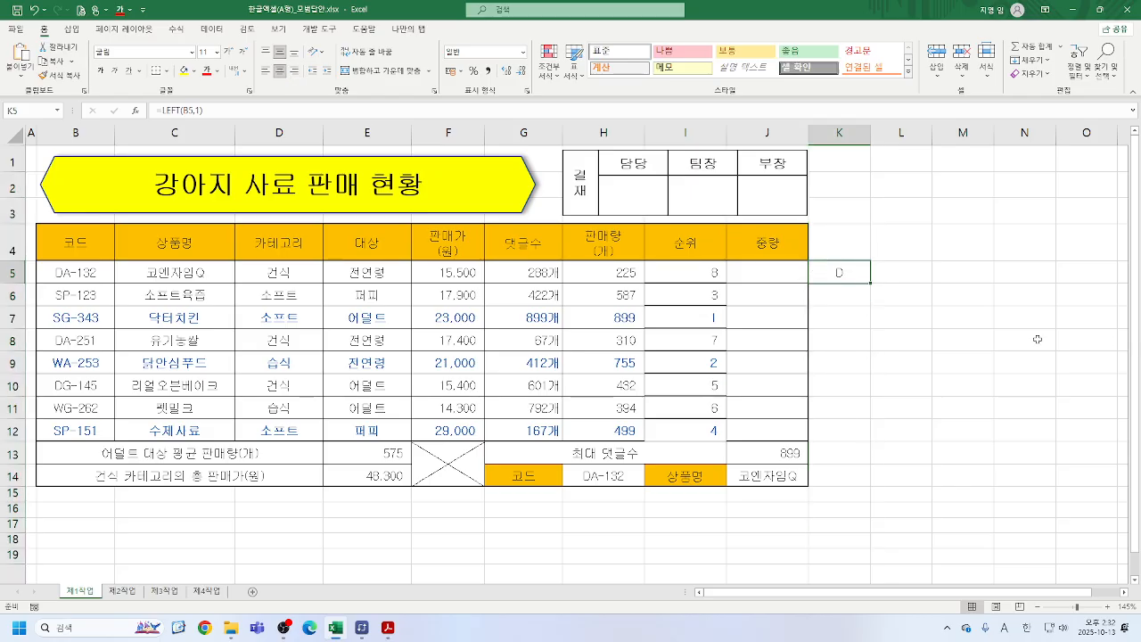
pyautogui.write('=RI')
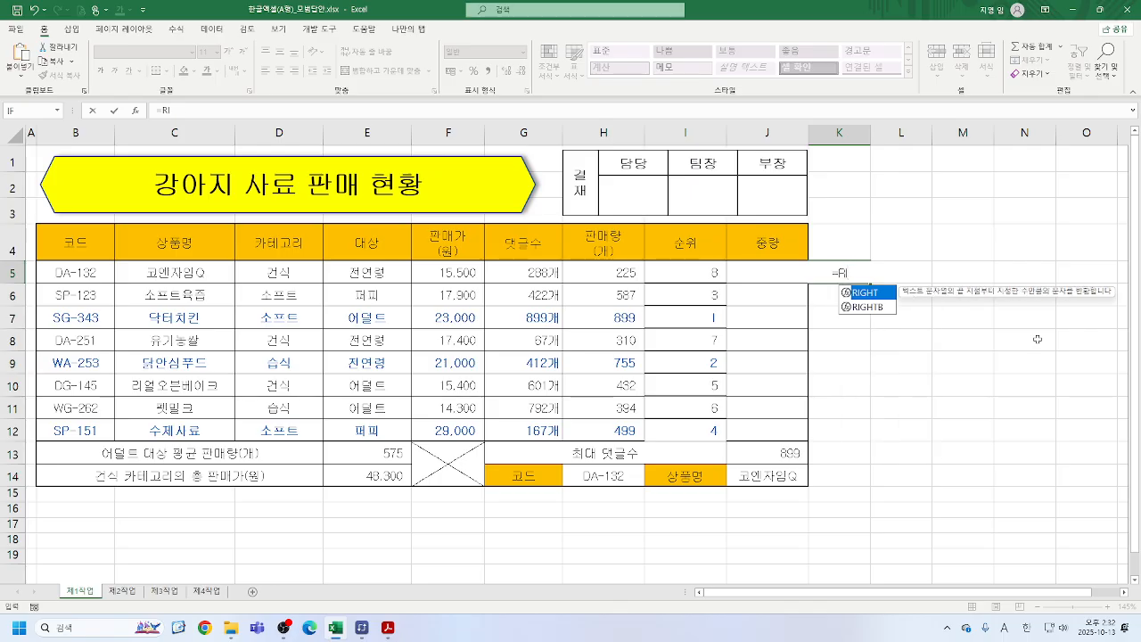
pyautogui.doubleClick(866, 293)
pyautogui.click(54, 272)
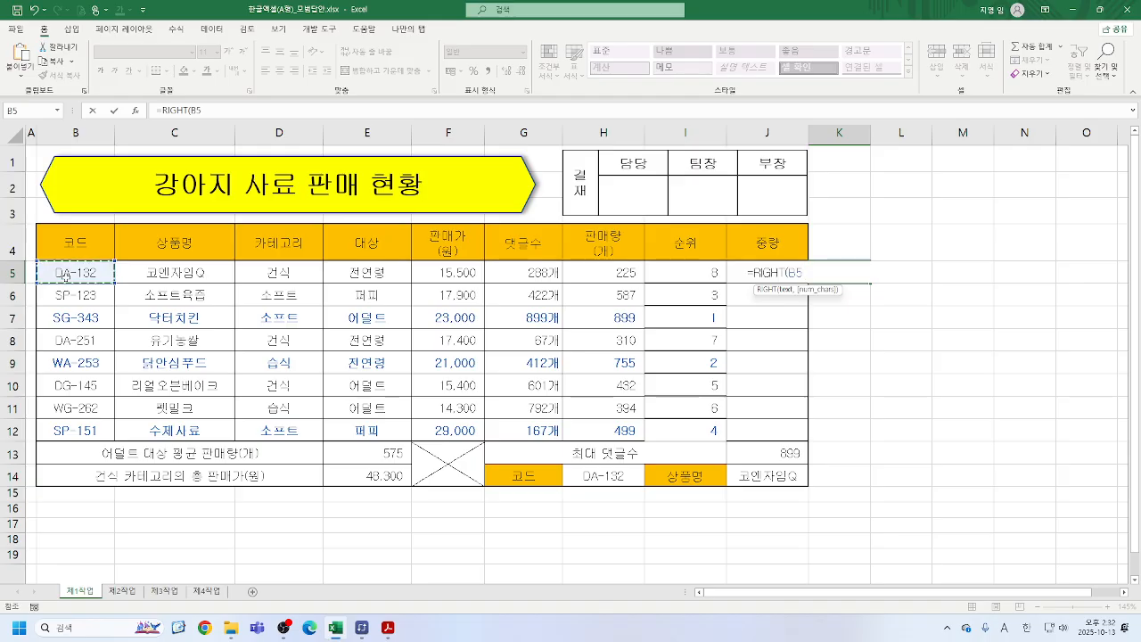
pyautogui.write(',1)')
pyautogui.press('Return')
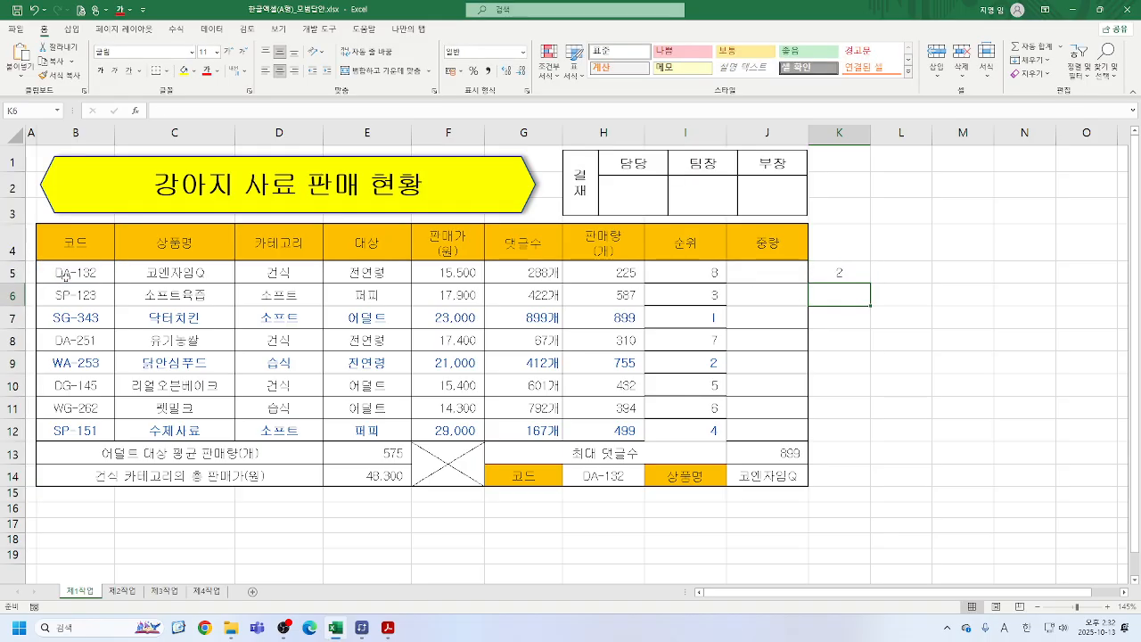
pyautogui.click(837, 272)
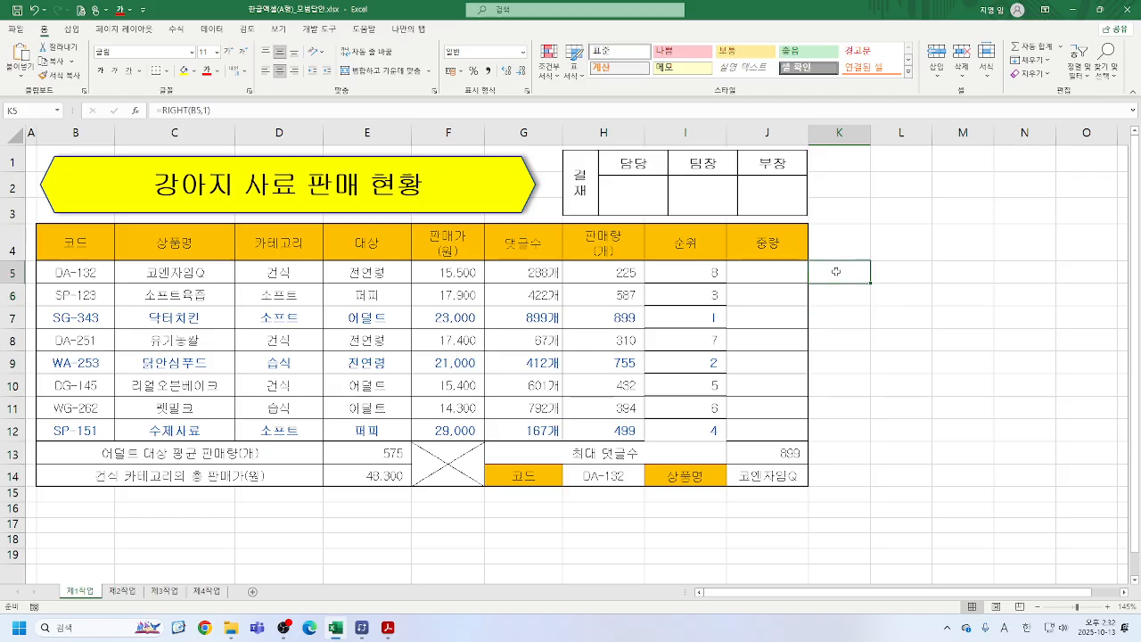
pyautogui.press('Delete')
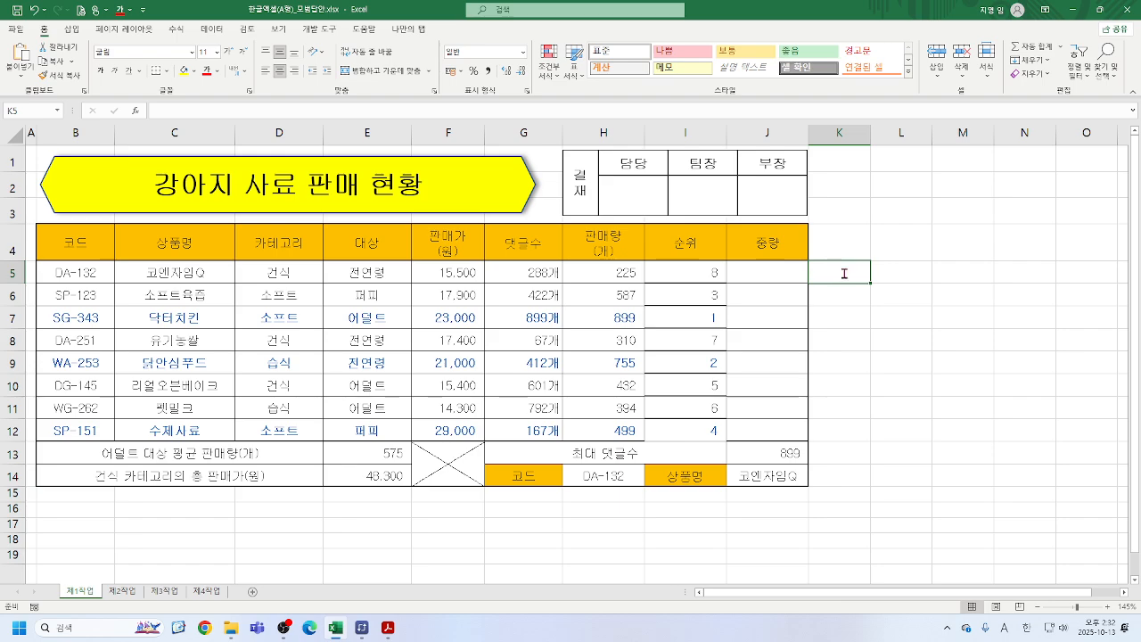
# - Start a trial MID formula in K5 through the function arguments, with the code in B5 as its text
pyautogui.write('=MI')
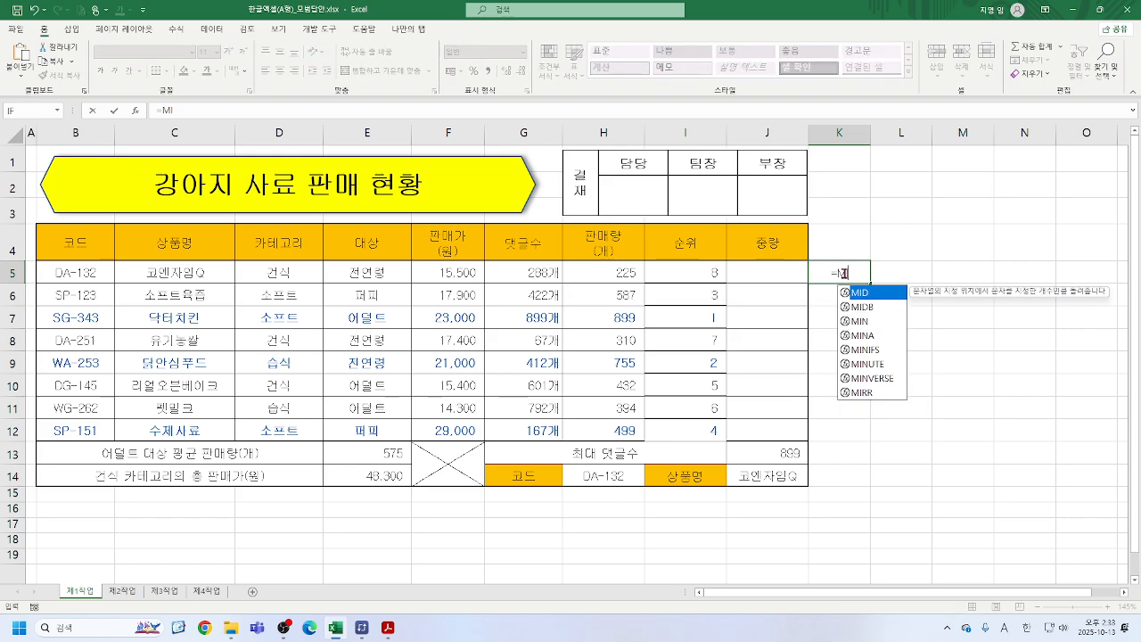
pyautogui.doubleClick(861, 293)
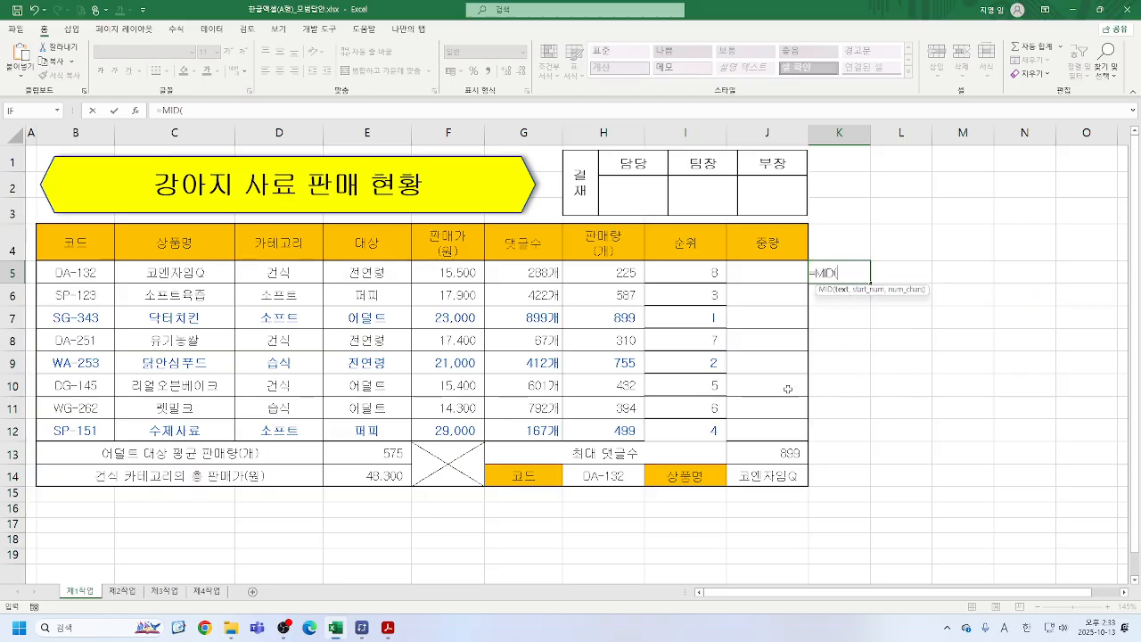
pyautogui.click(135, 113)
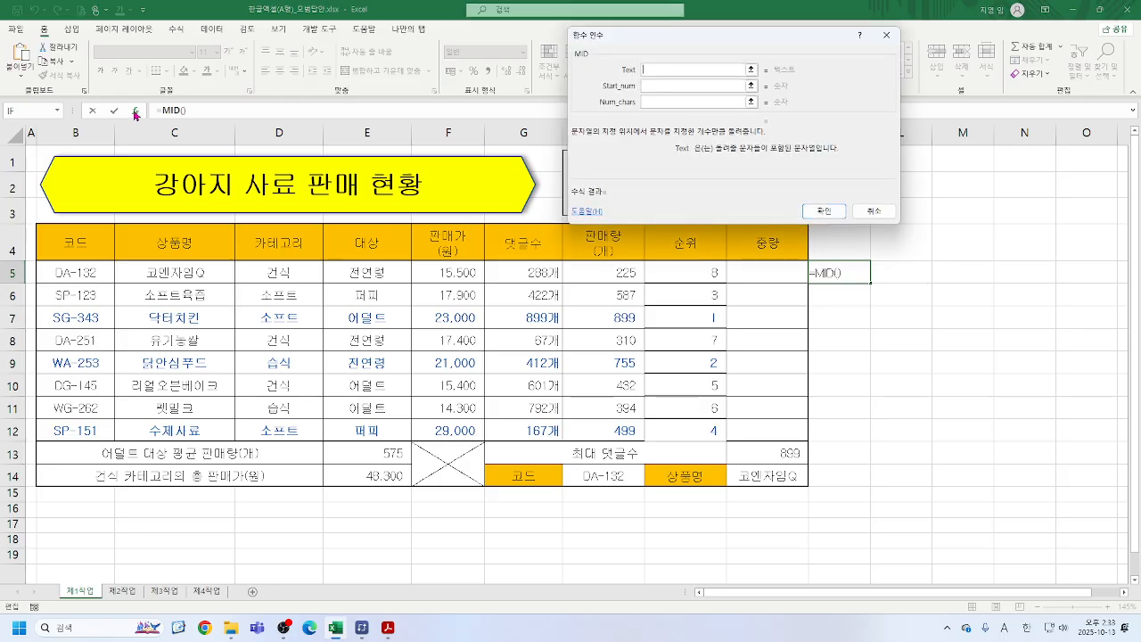
pyautogui.moveTo(746, 50); pyautogui.dragTo(713, 53)
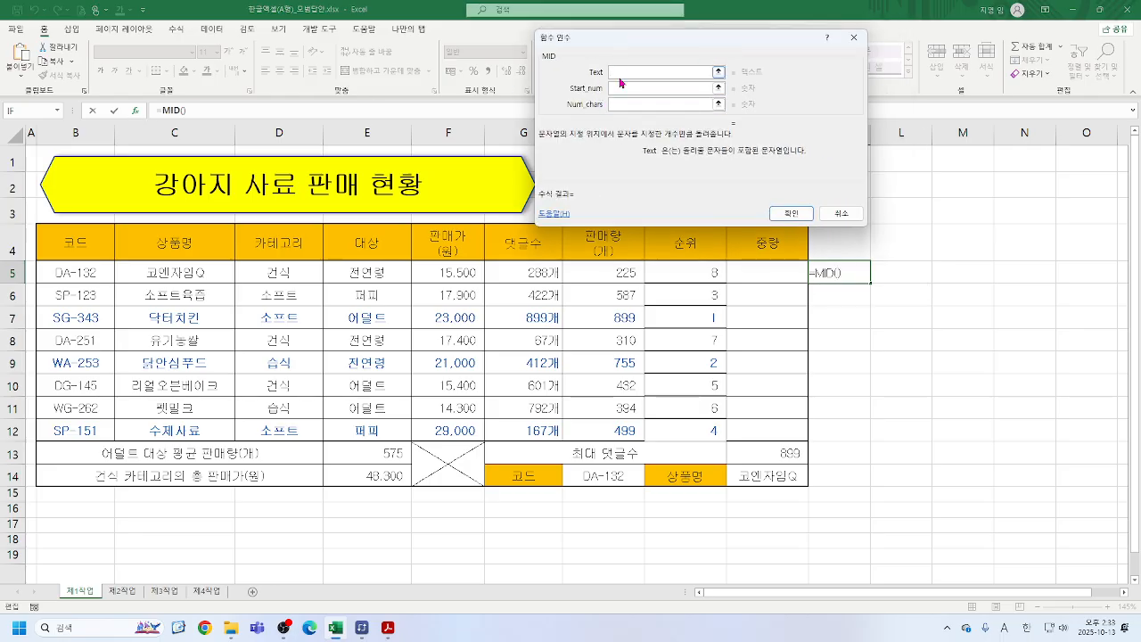
pyautogui.click(80, 269)
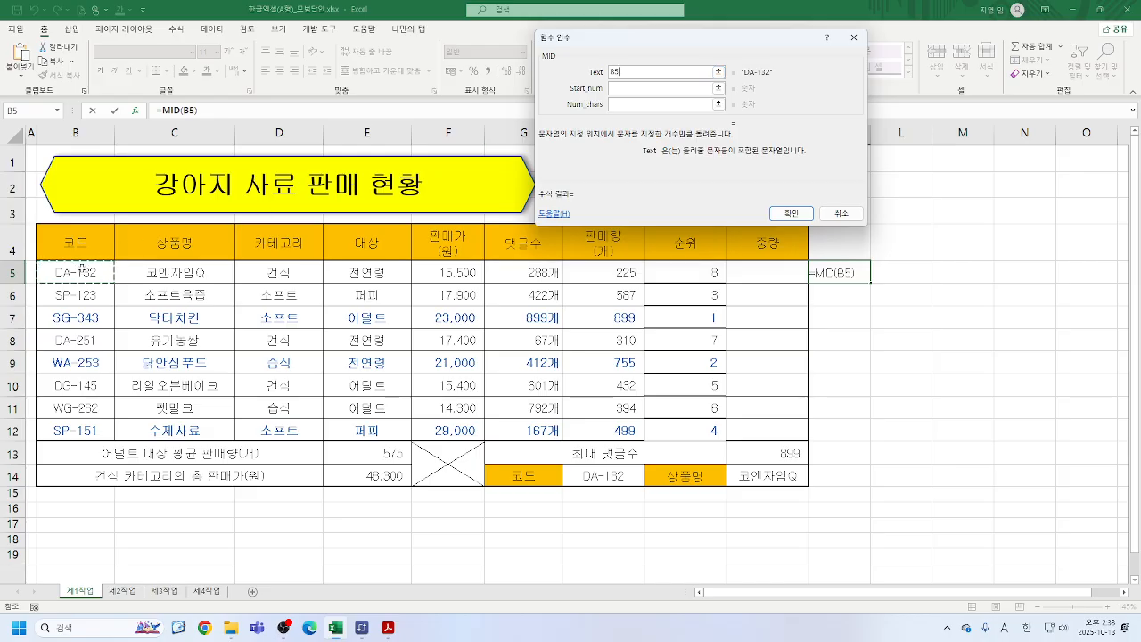
# - Set the MID start position to 4, try character counts of 1 and 2, and enter the formula with 1
pyautogui.press('Tab')
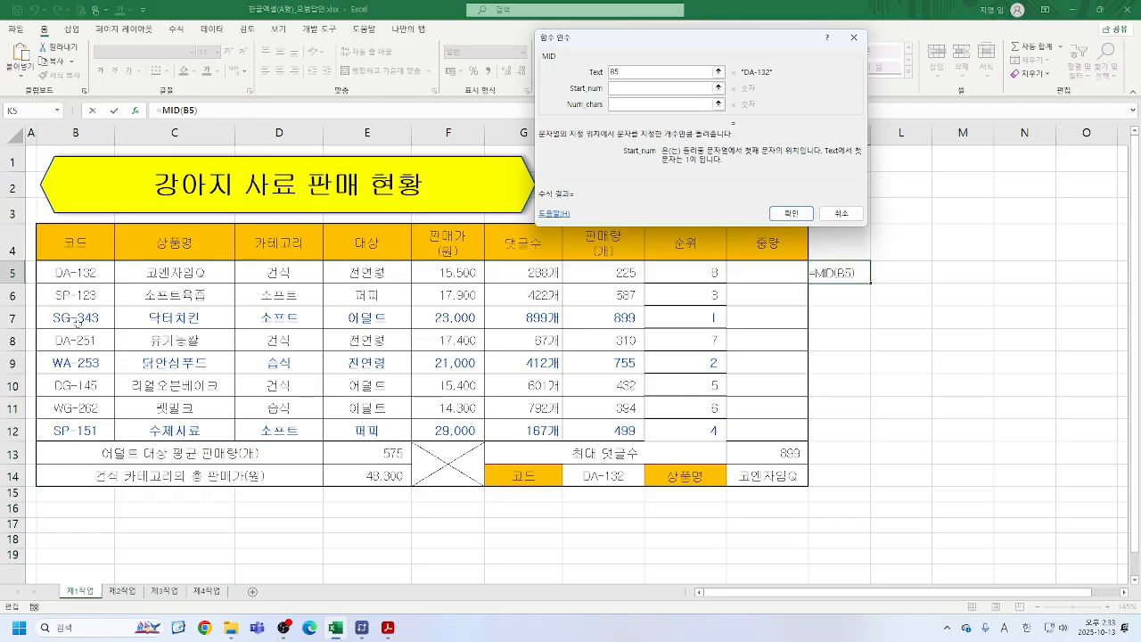
pyautogui.write('4')
pyautogui.press('Tab')
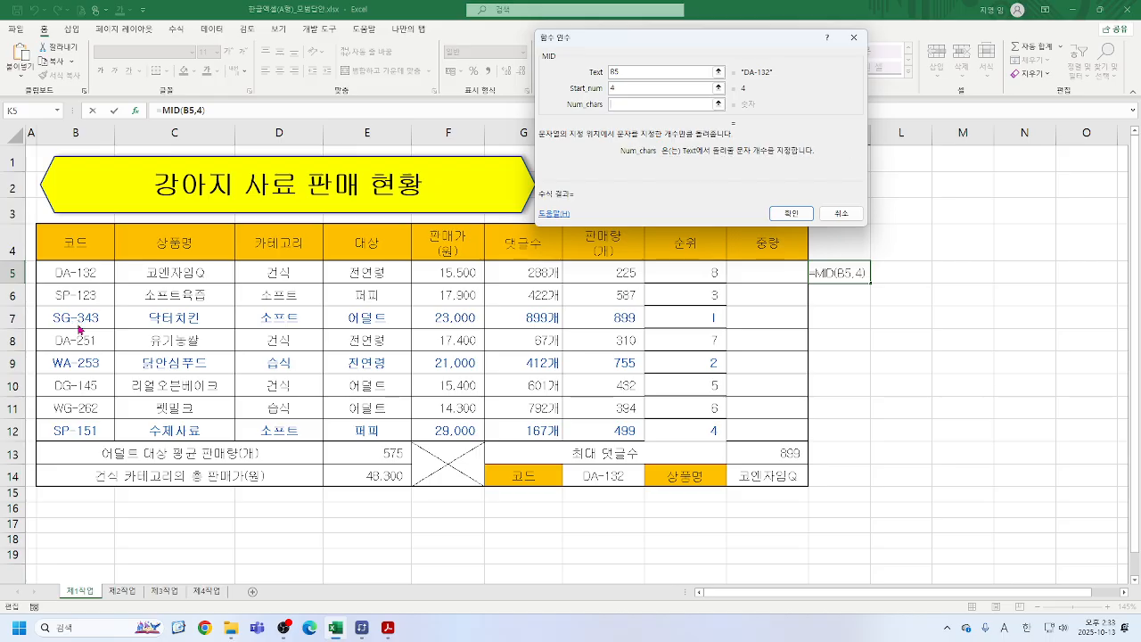
pyautogui.write('1')
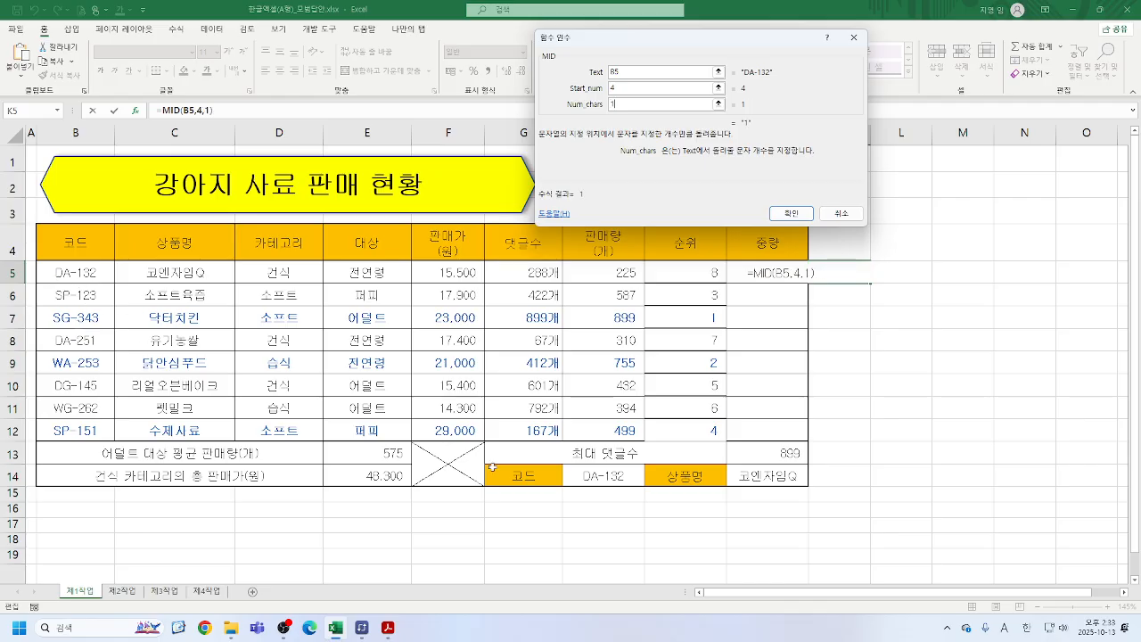
pyautogui.press('BackSpace')
pyautogui.write('2')
pyautogui.press('BackSpace')
pyautogui.write('1')
pyautogui.click(789, 214)
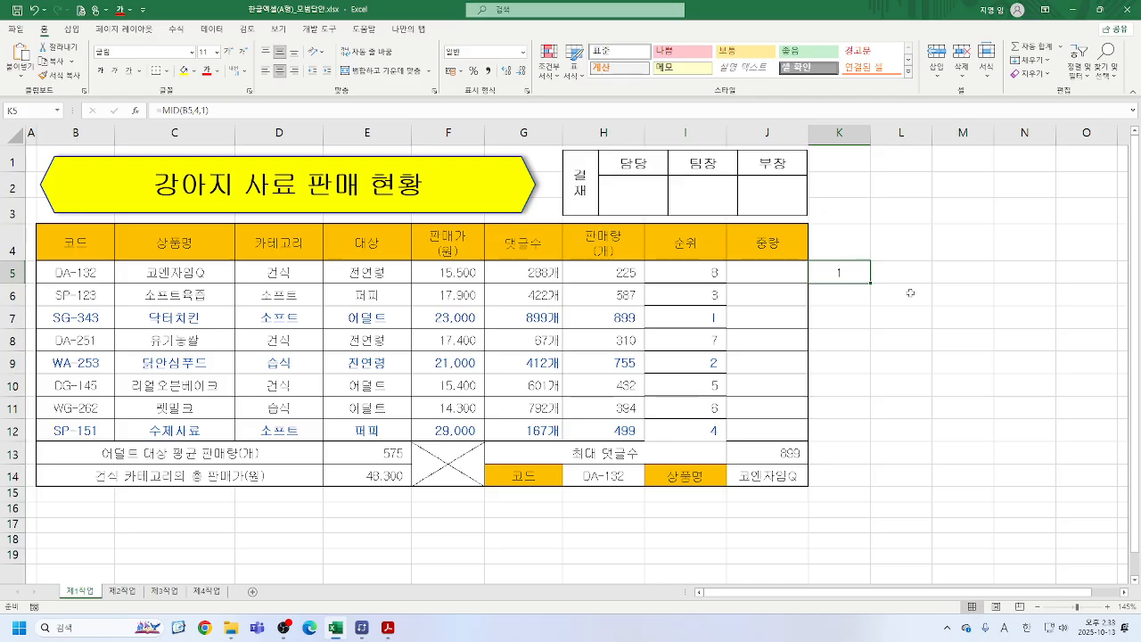
# - Write =MID(B5,4,1) directly in K5 in place of the existing formula, and clear the cell
pyautogui.write('=')
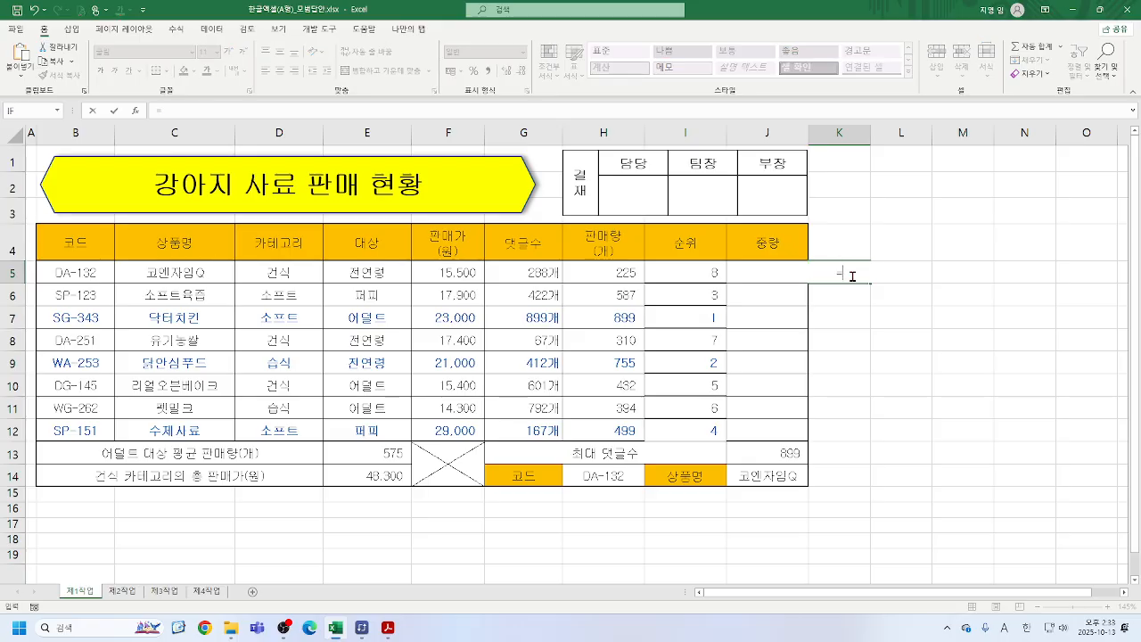
pyautogui.write('NI')
pyautogui.press('BackSpace')
pyautogui.press('BackSpace')
pyautogui.write('M')
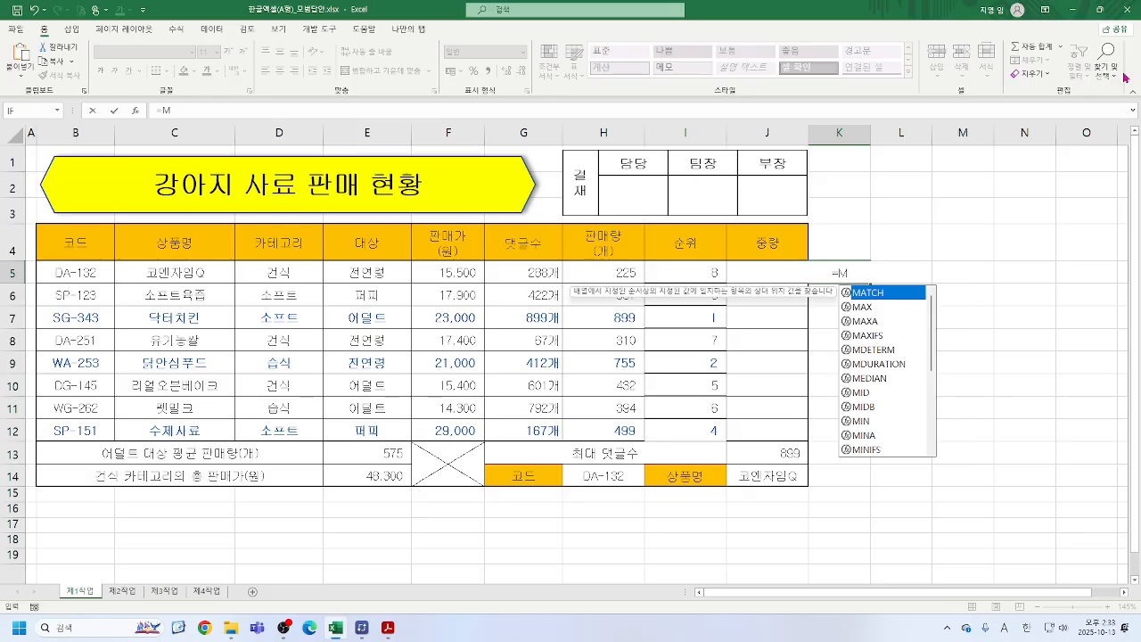
pyautogui.write('I')
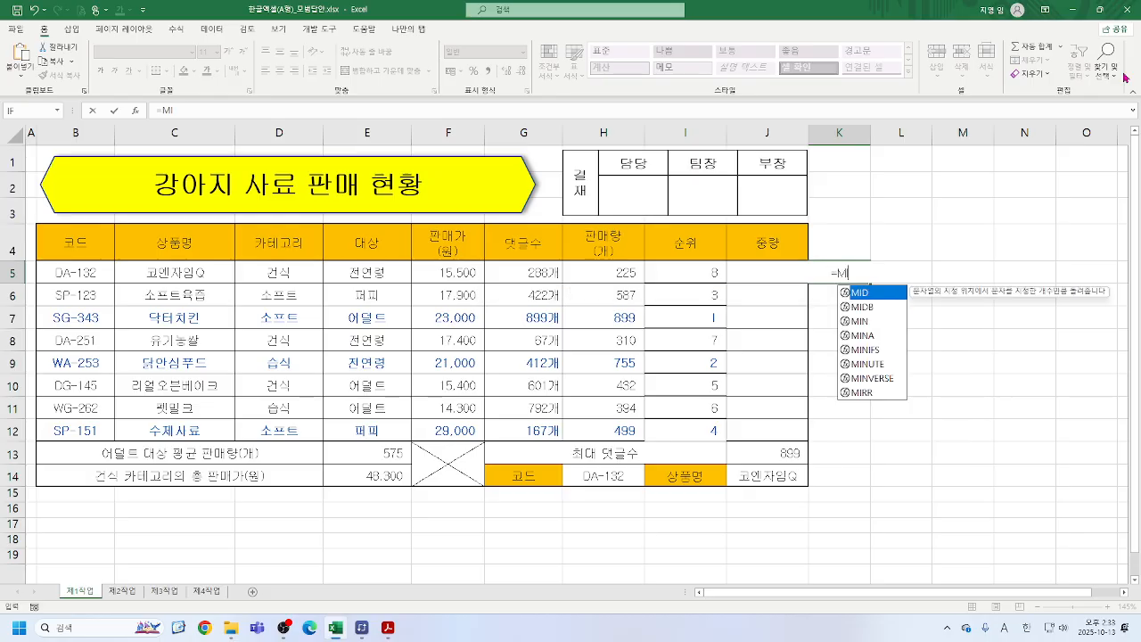
pyautogui.doubleClick(859, 292)
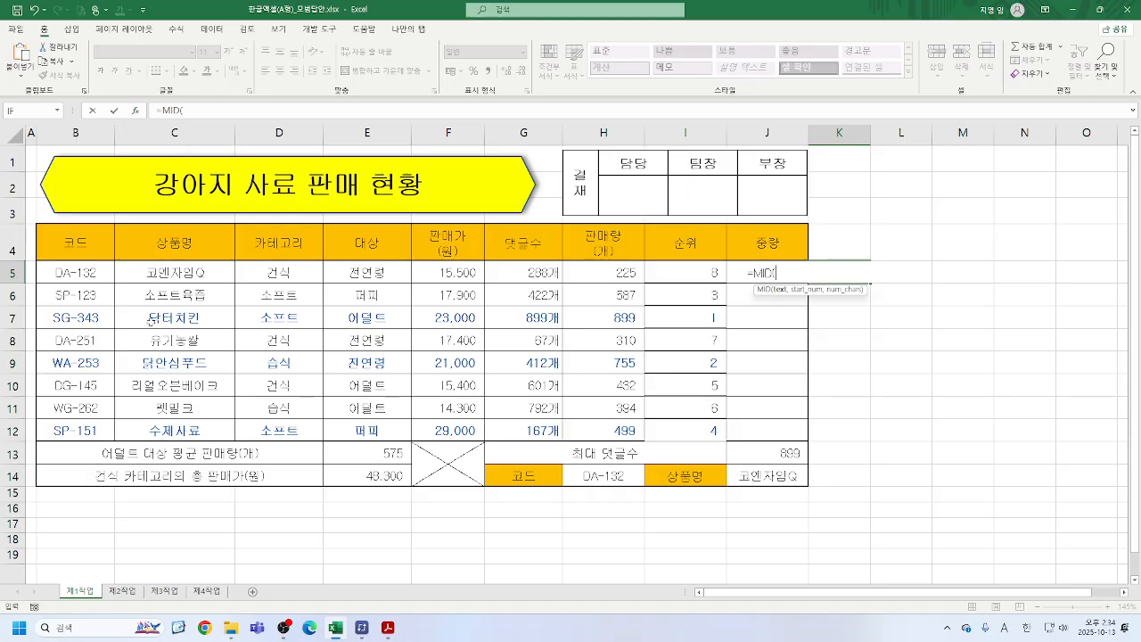
pyautogui.click(57, 273)
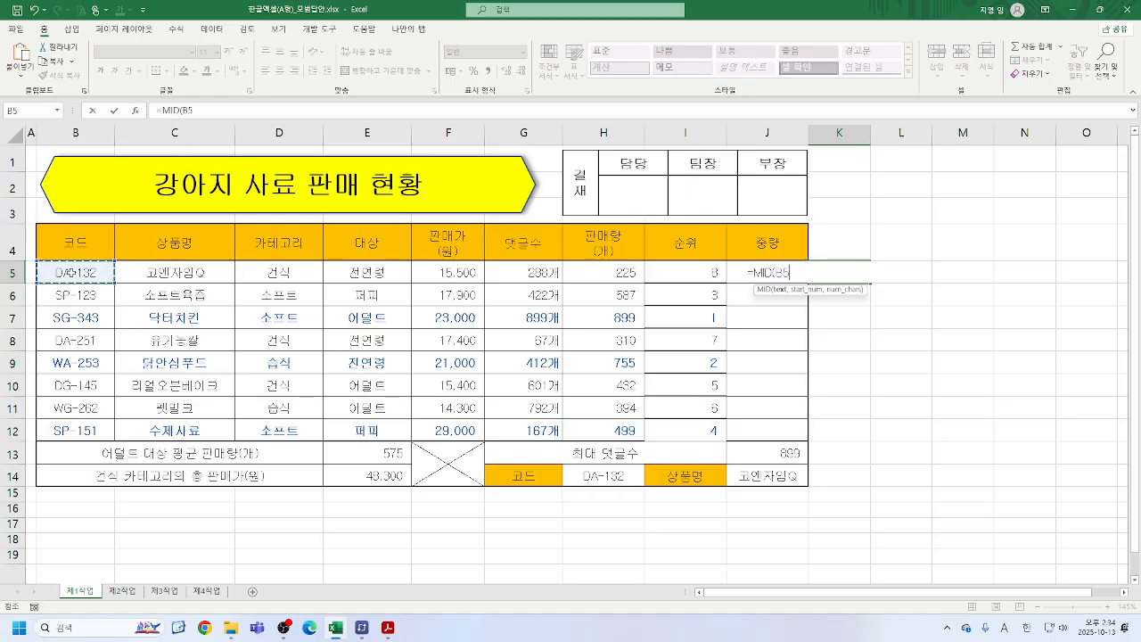
pyautogui.write(',')
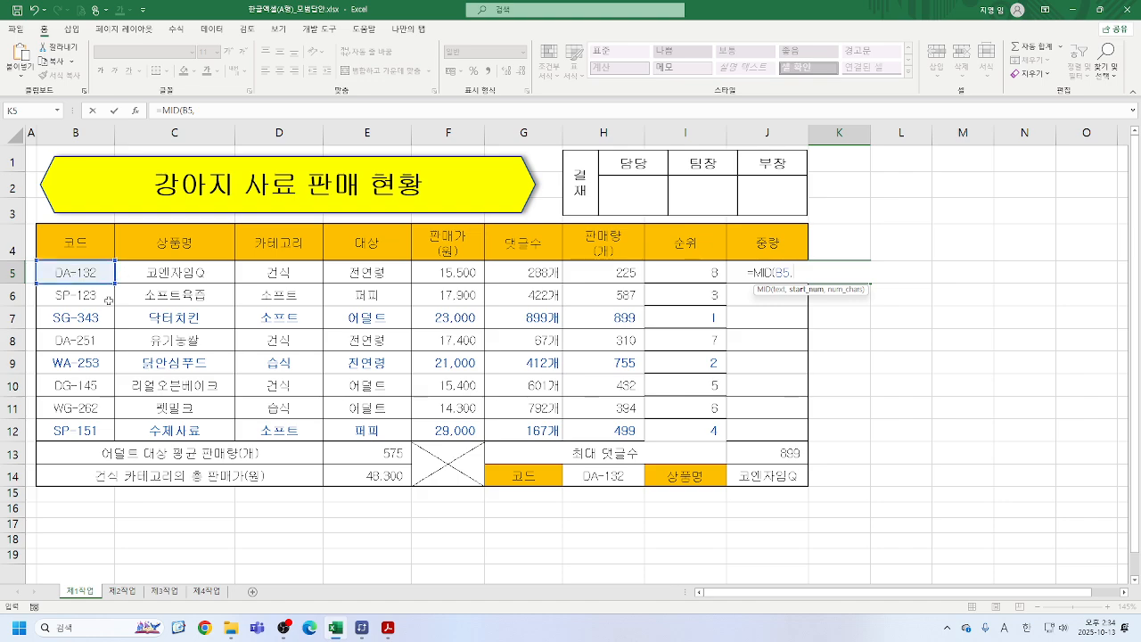
pyautogui.write('4,1')
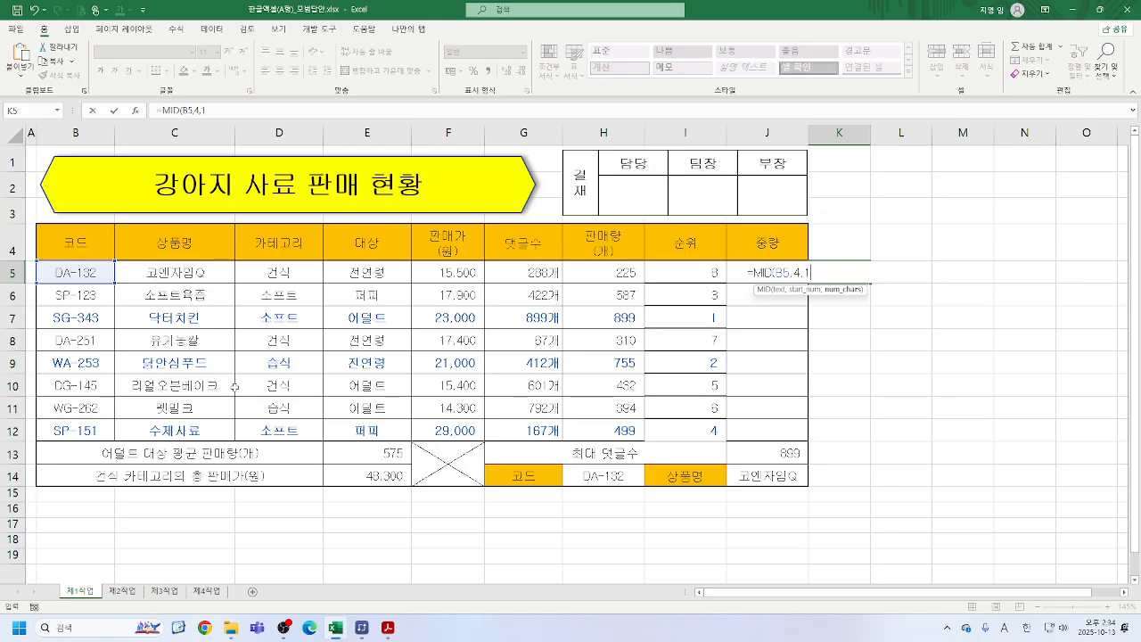
pyautogui.write(')')
pyautogui.press('Return')
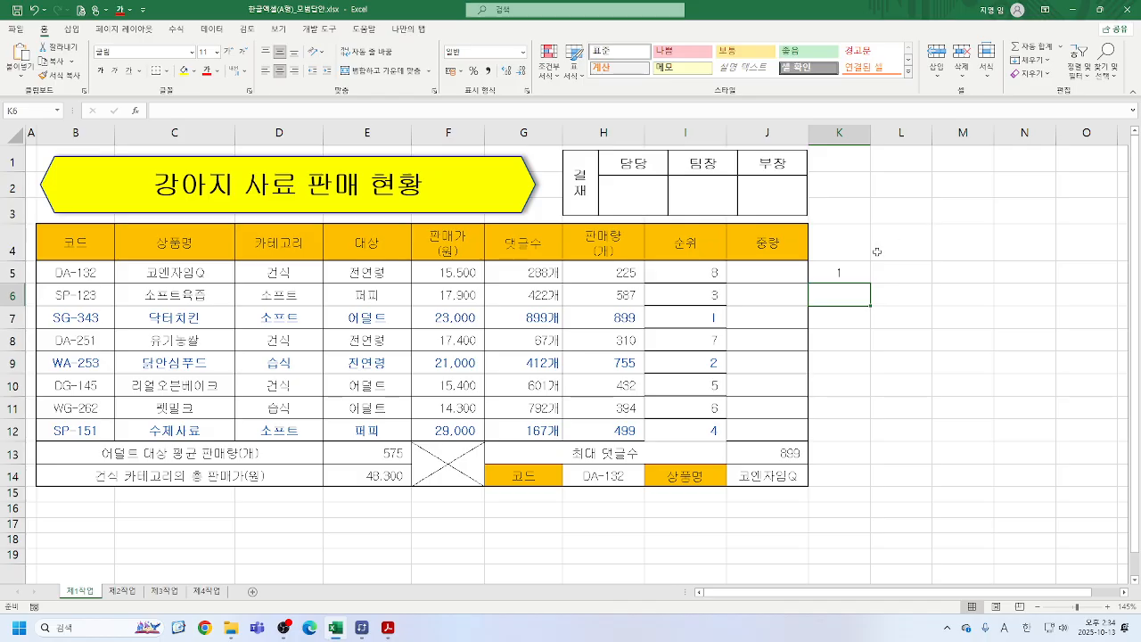
pyautogui.click(838, 274)
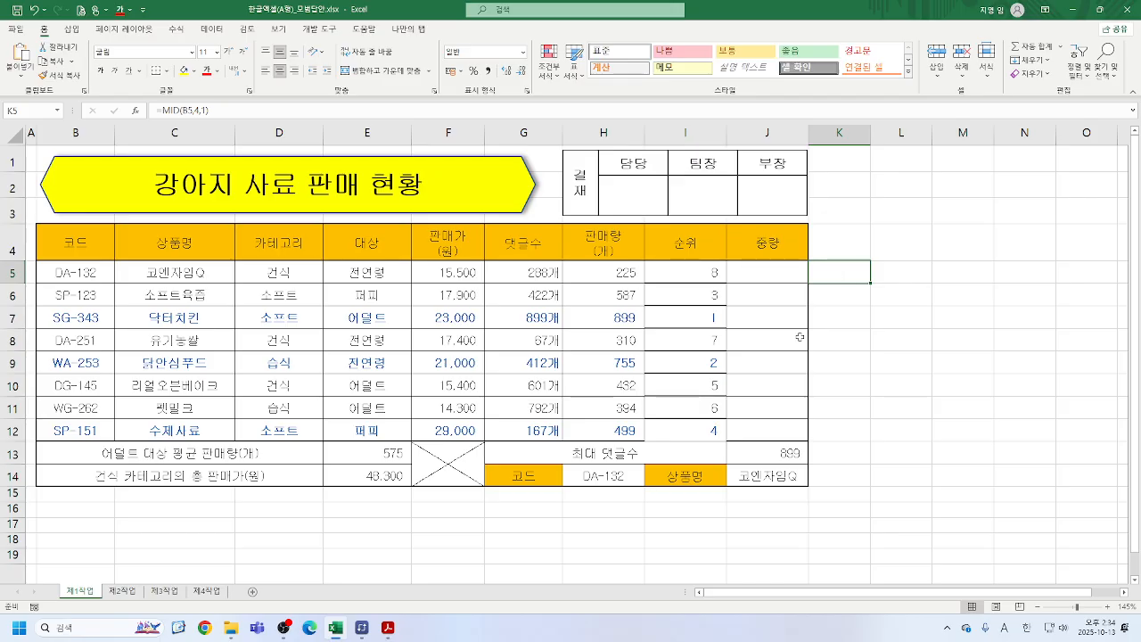
pyautogui.press('Delete')
# - Start a trial CHOOSE formula in K5 through the function arguments, with the rank in I5 as its index number
pyautogui.write('=CH')
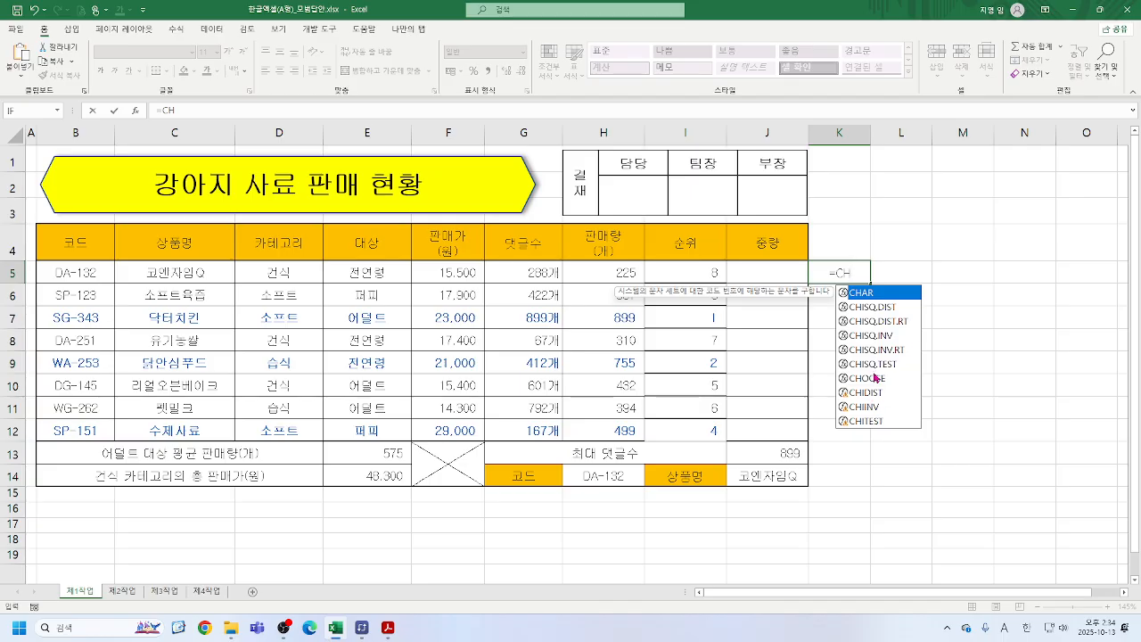
pyautogui.doubleClick(872, 378)
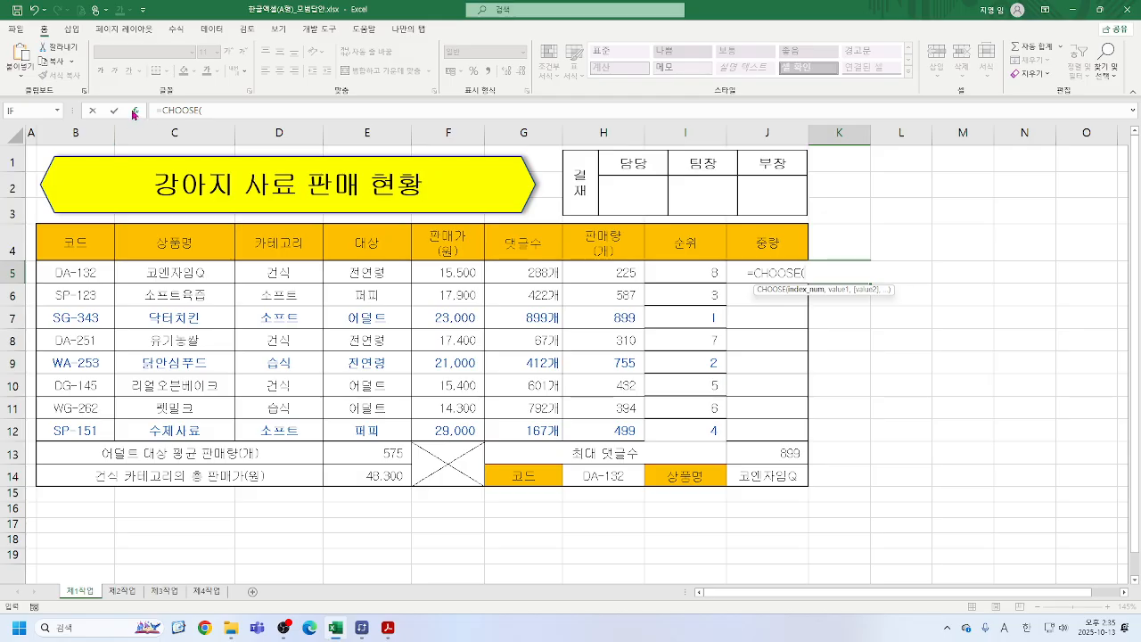
pyautogui.click(687, 271)
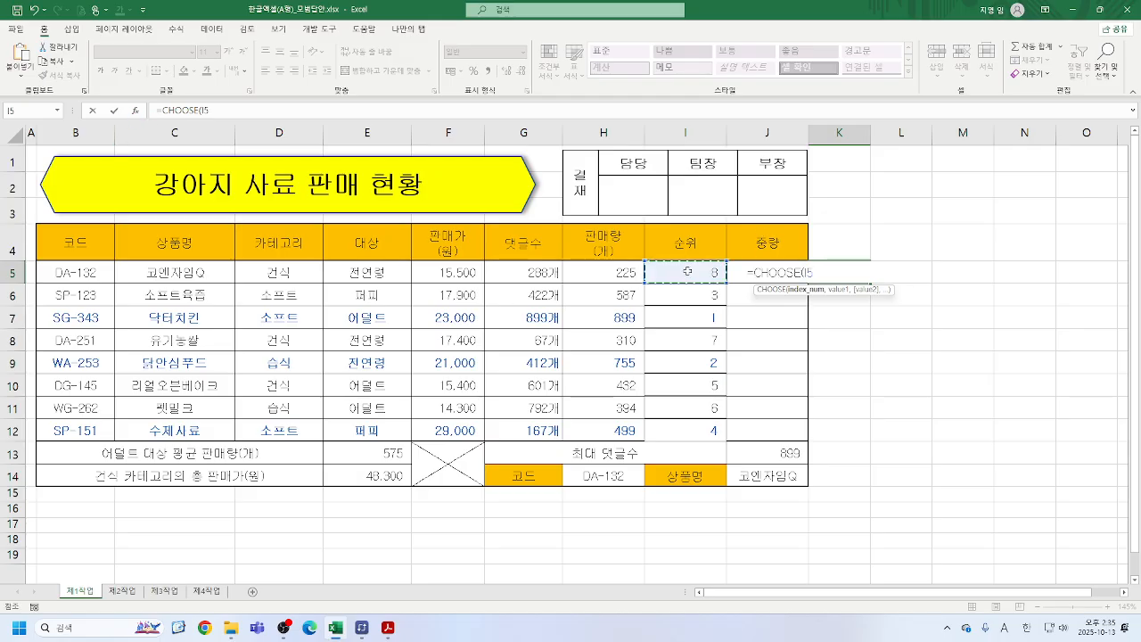
pyautogui.click(139, 112)
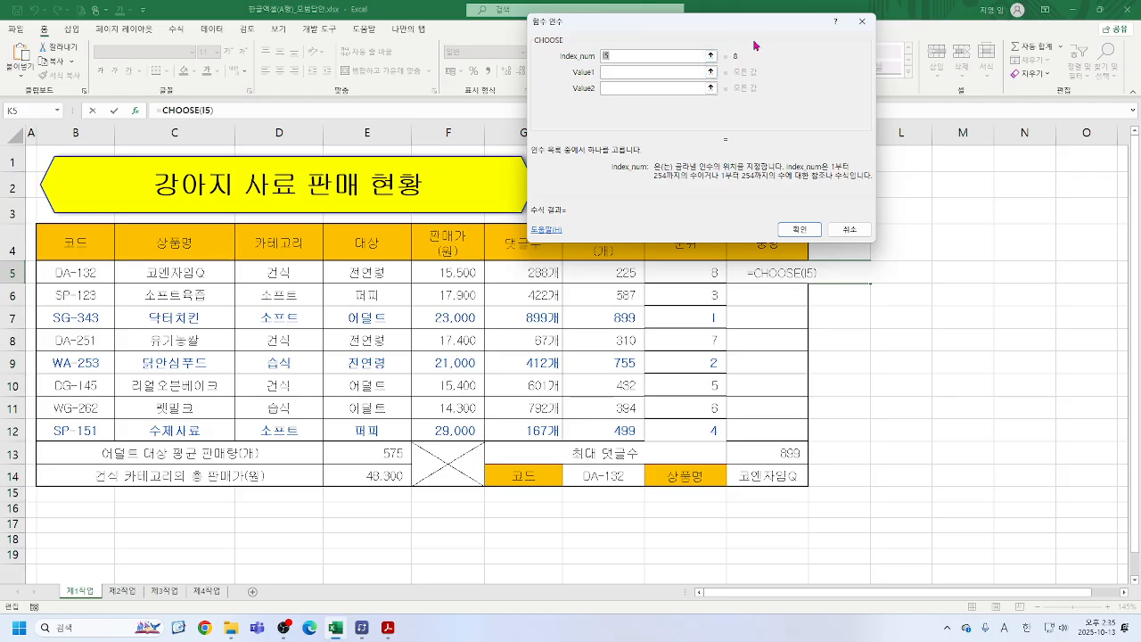
# - Set the first four CHOOSE values to 1등, 2등, 3등 and 4등
pyautogui.click(640, 72)
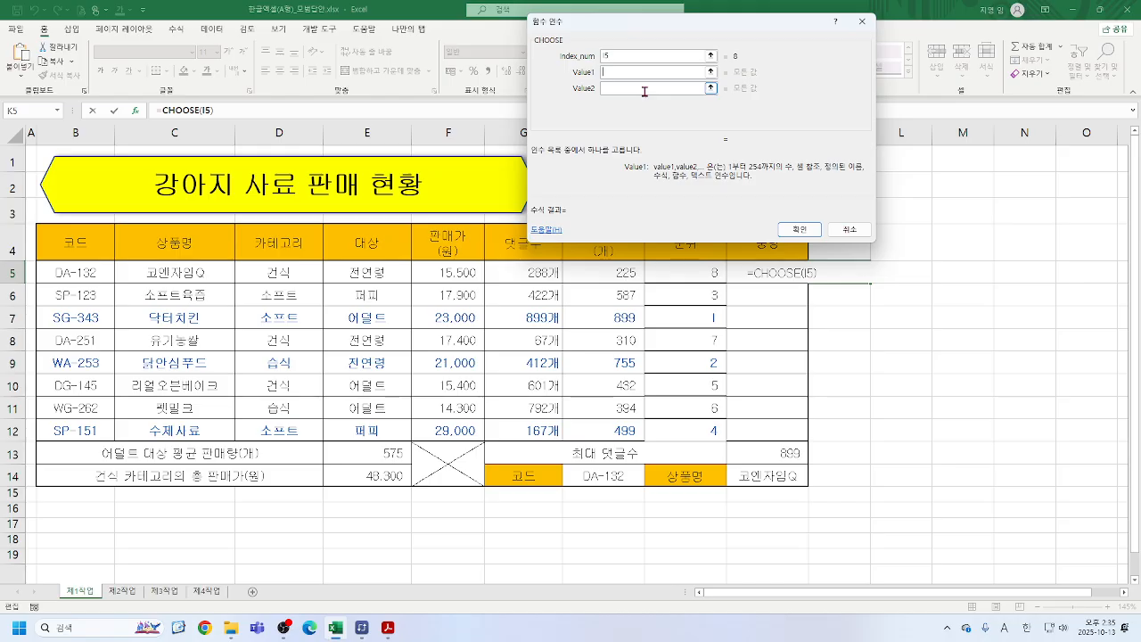
pyautogui.write('1등')
pyautogui.click(645, 88)
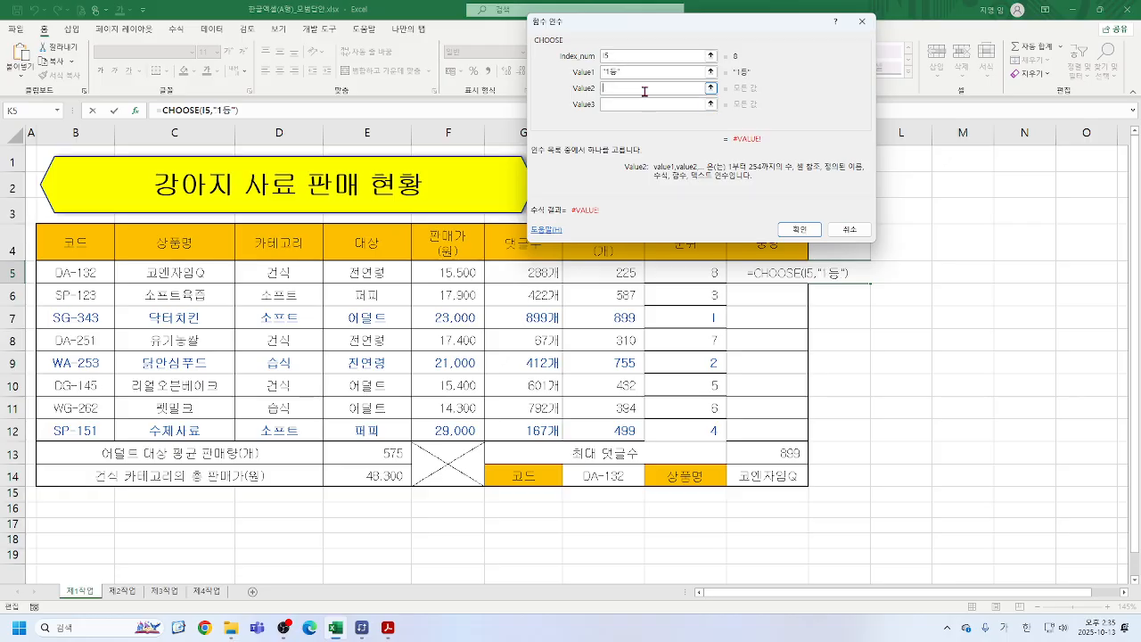
pyautogui.write('2드')
pyautogui.write('등')
pyautogui.press('Tab')
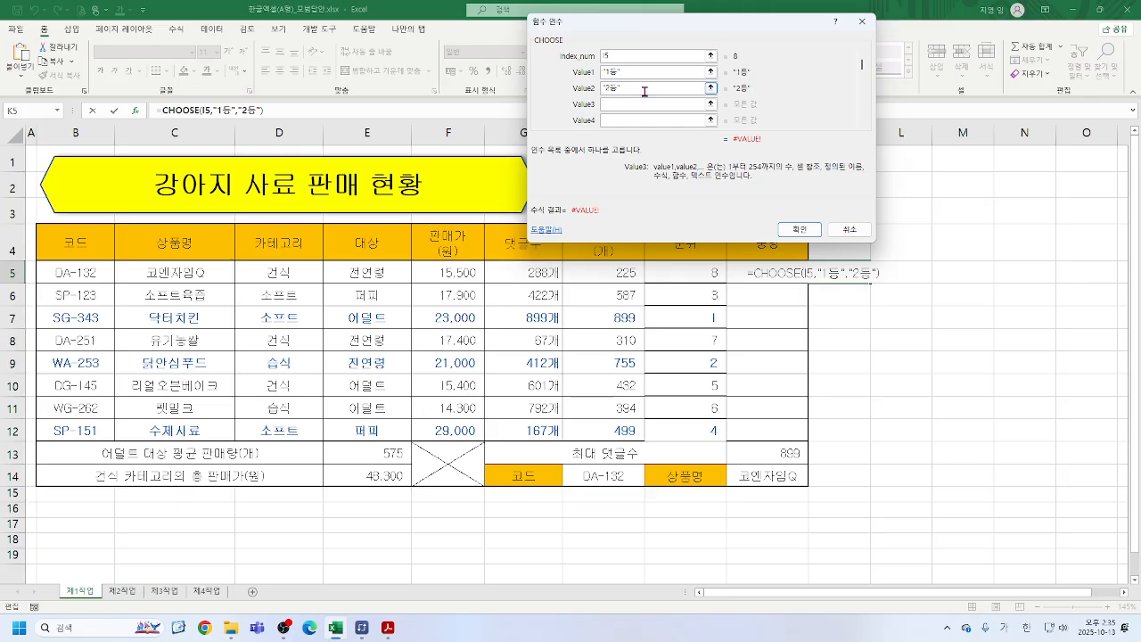
pyautogui.write('3등')
pyautogui.press('Tab')
pyautogui.write('4등')
pyautogui.press('Tab')
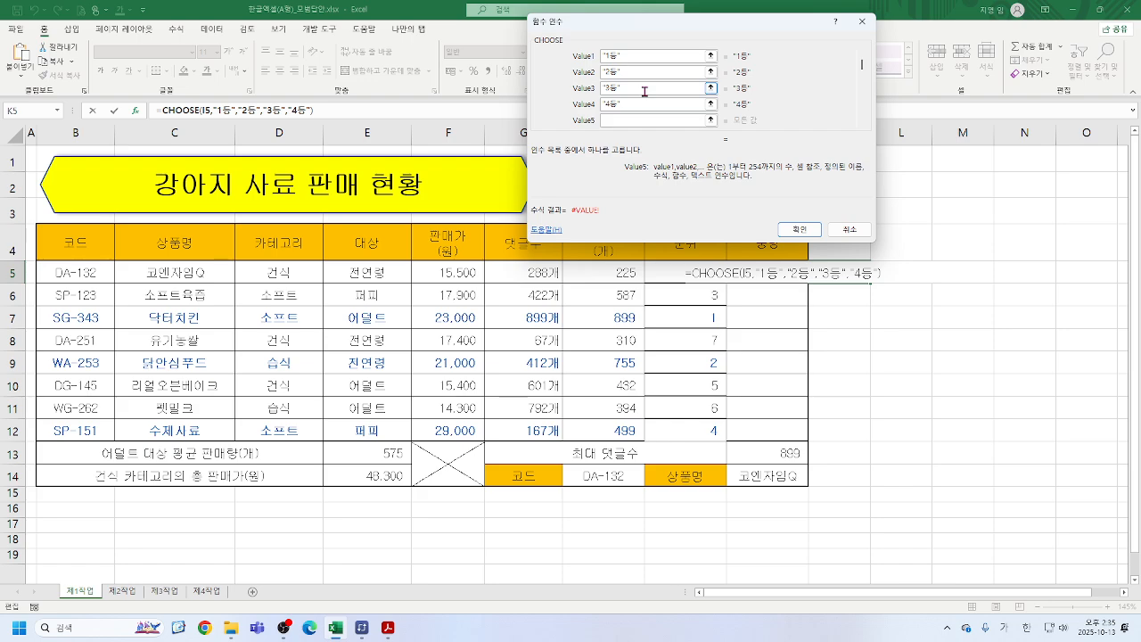
# - Set the fifth to eighth CHOOSE values to 5등, 6등, 7등 and 8등
pyautogui.write('5등')
pyautogui.press('Tab')
pyautogui.write('6등')
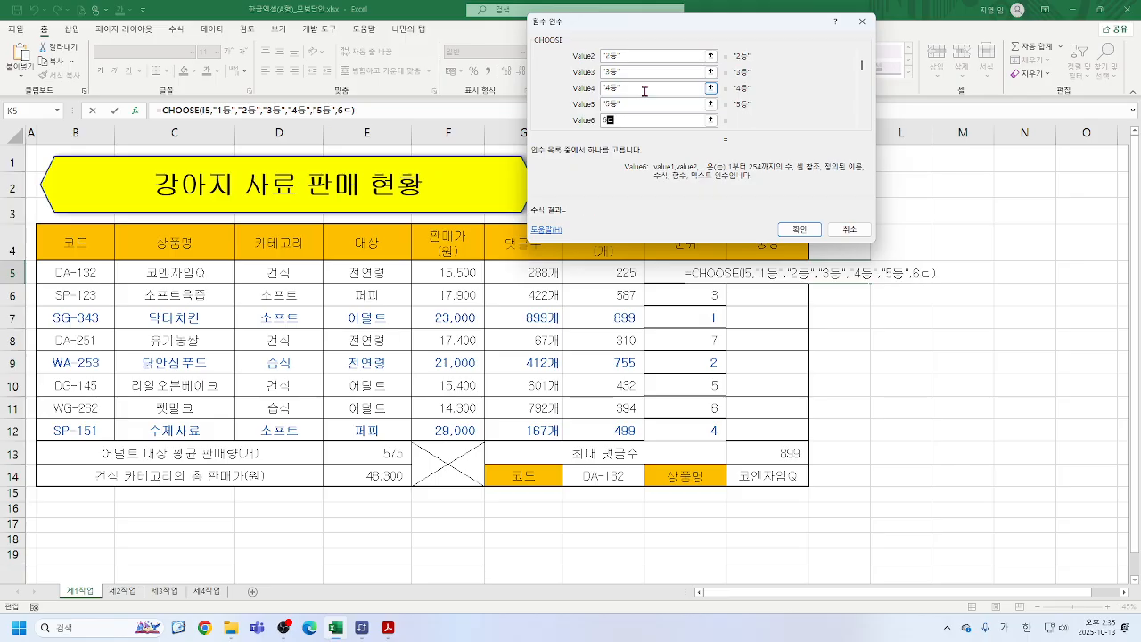
pyautogui.press('Tab')
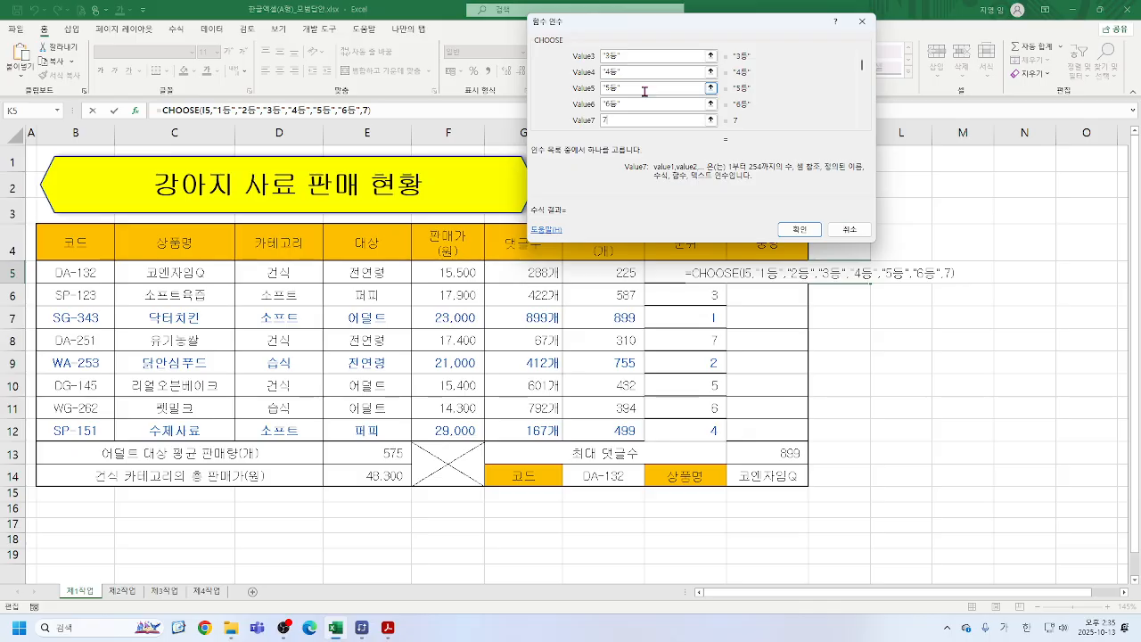
pyautogui.write('7등')
pyautogui.press('Tab')
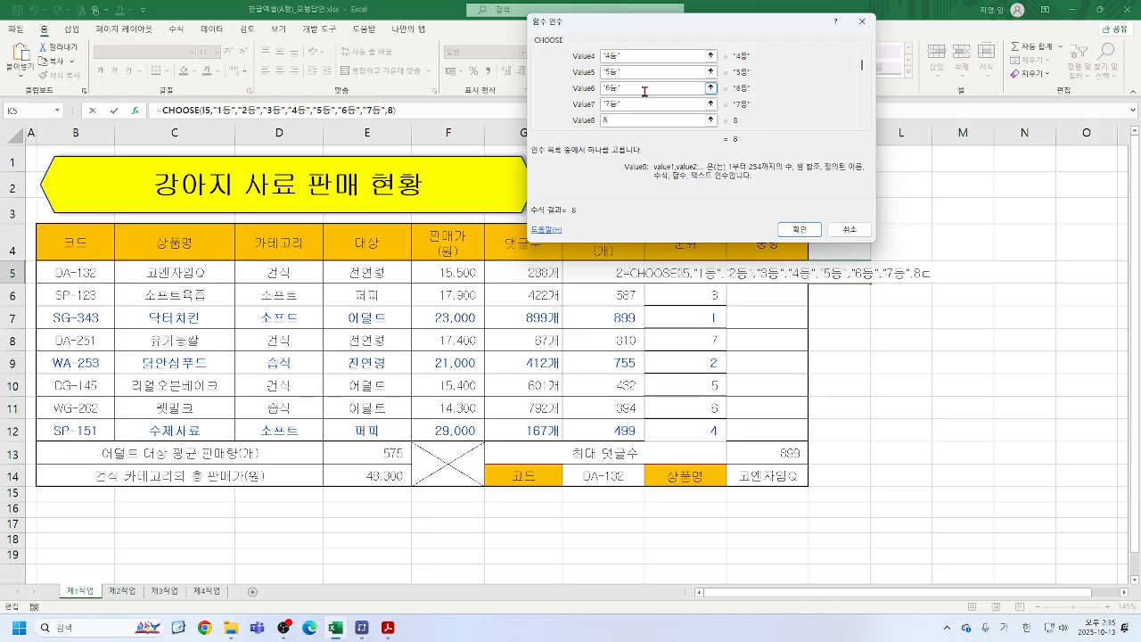
pyautogui.write('8등')
pyautogui.press('Tab')
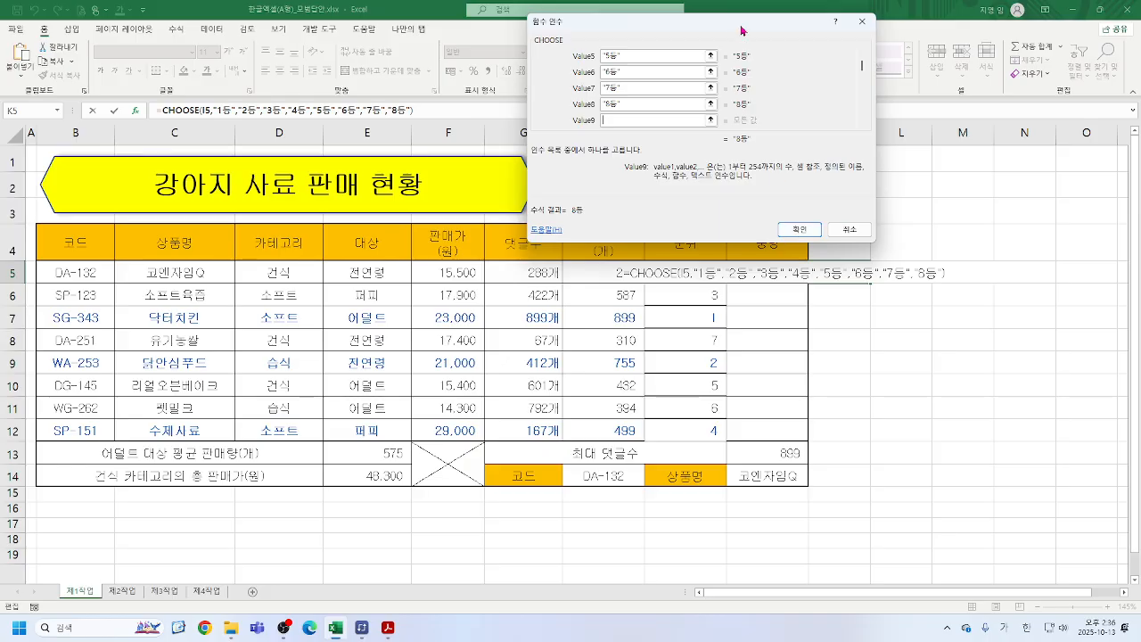
# - Fill the trial CHOOSE formula from K5 down to K12, and clear the range
pyautogui.moveTo(741, 32); pyautogui.dragTo(591, 110)
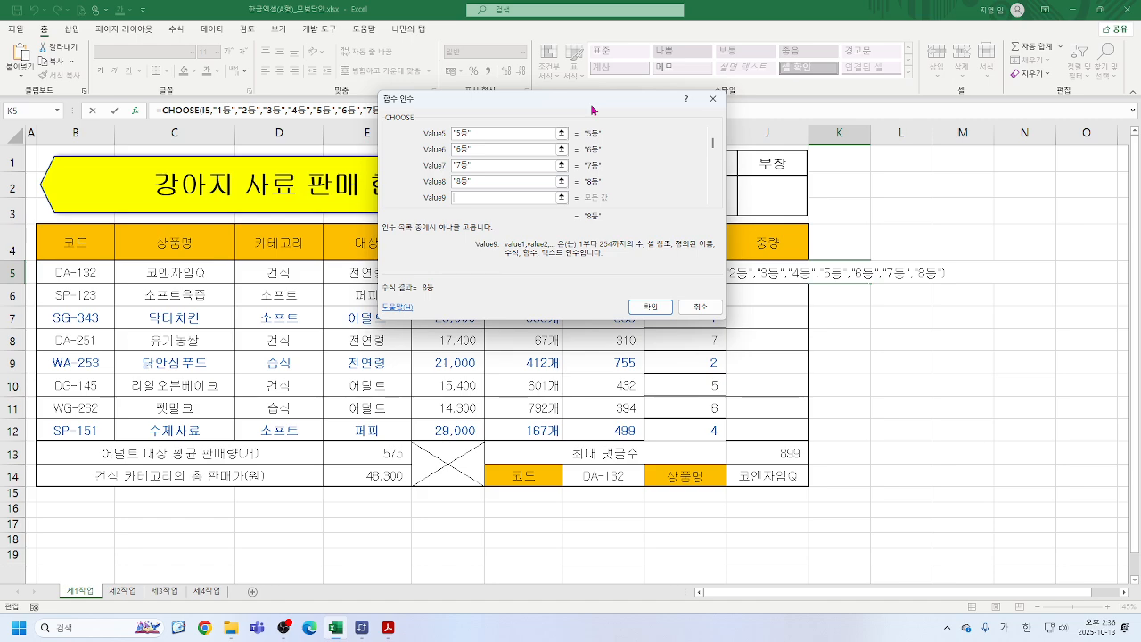
pyautogui.click(650, 307)
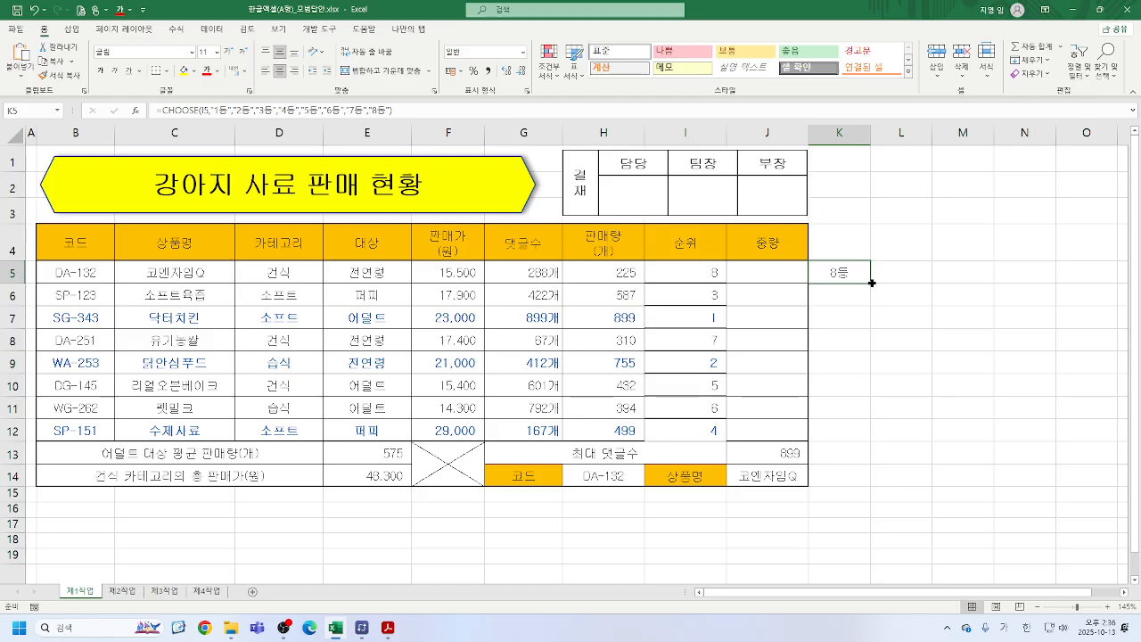
pyautogui.moveTo(871, 282); pyautogui.dragTo(880, 442)
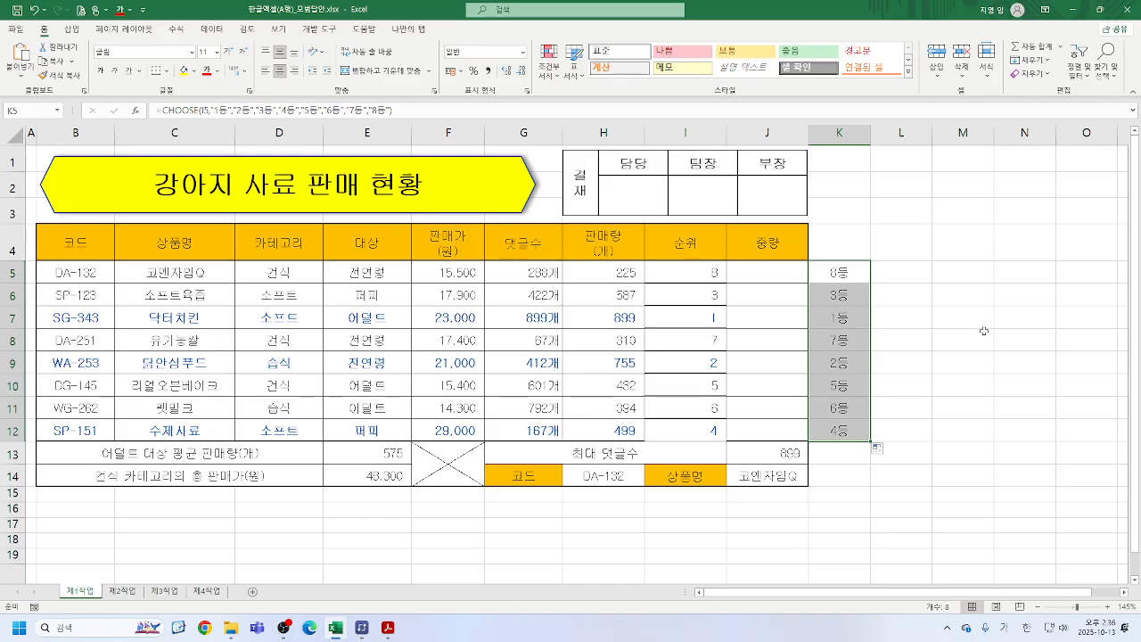
pyautogui.press('Delete')
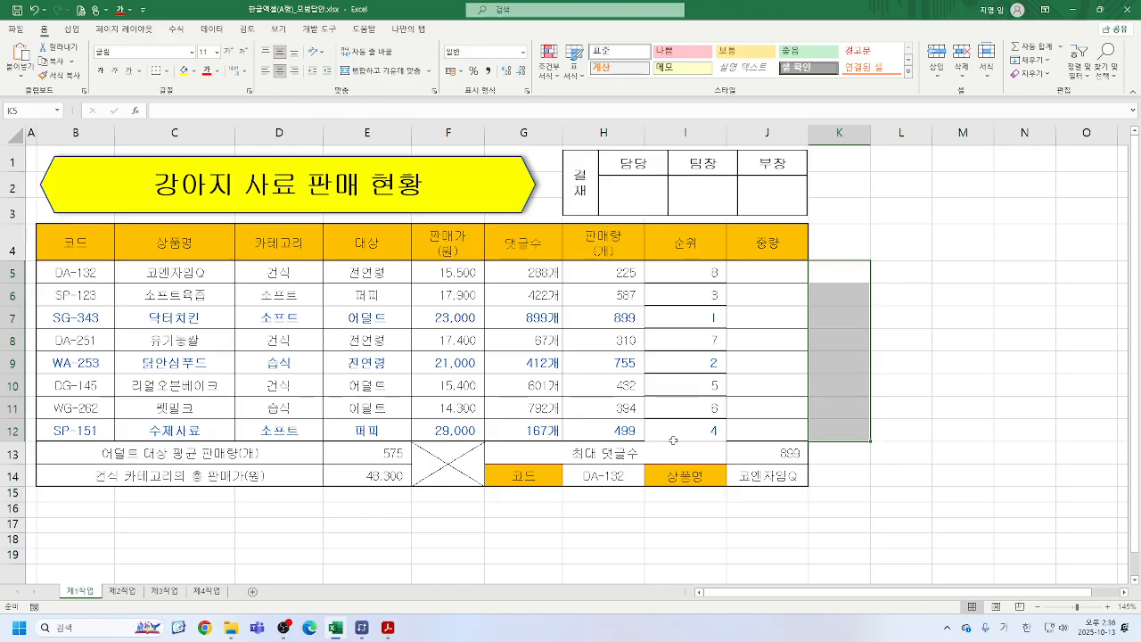
# - Begin a CHOOSE formula in the 중량 cell J5 with MID(B5,4,1) as its index number
pyautogui.click(768, 267)
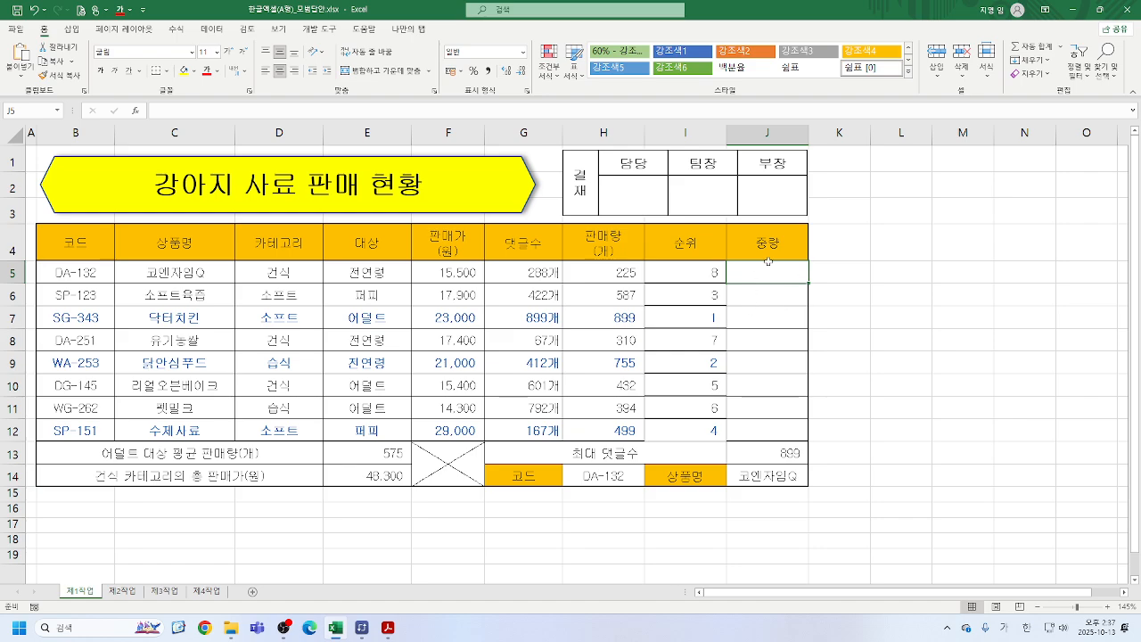
pyautogui.write('=')
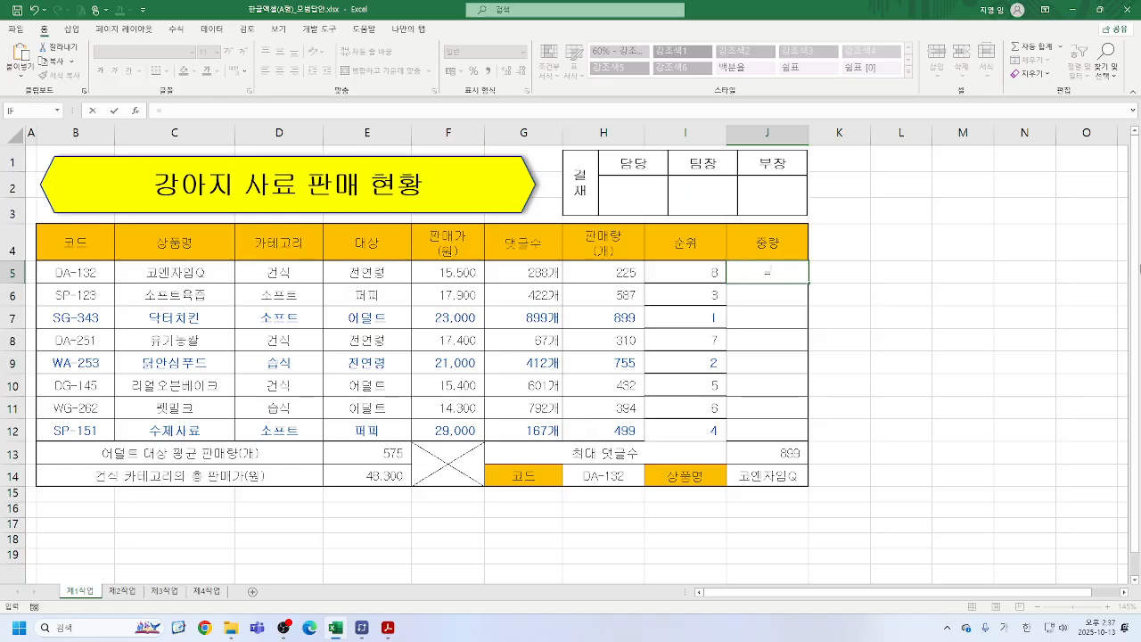
pyautogui.write('CH')
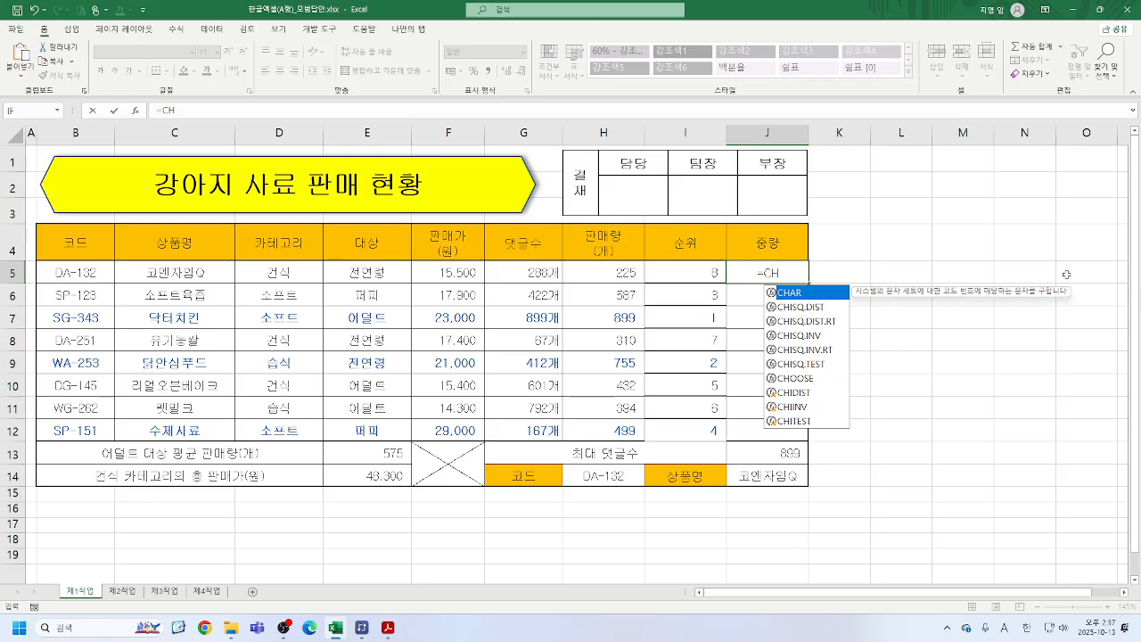
pyautogui.doubleClick(806, 379)
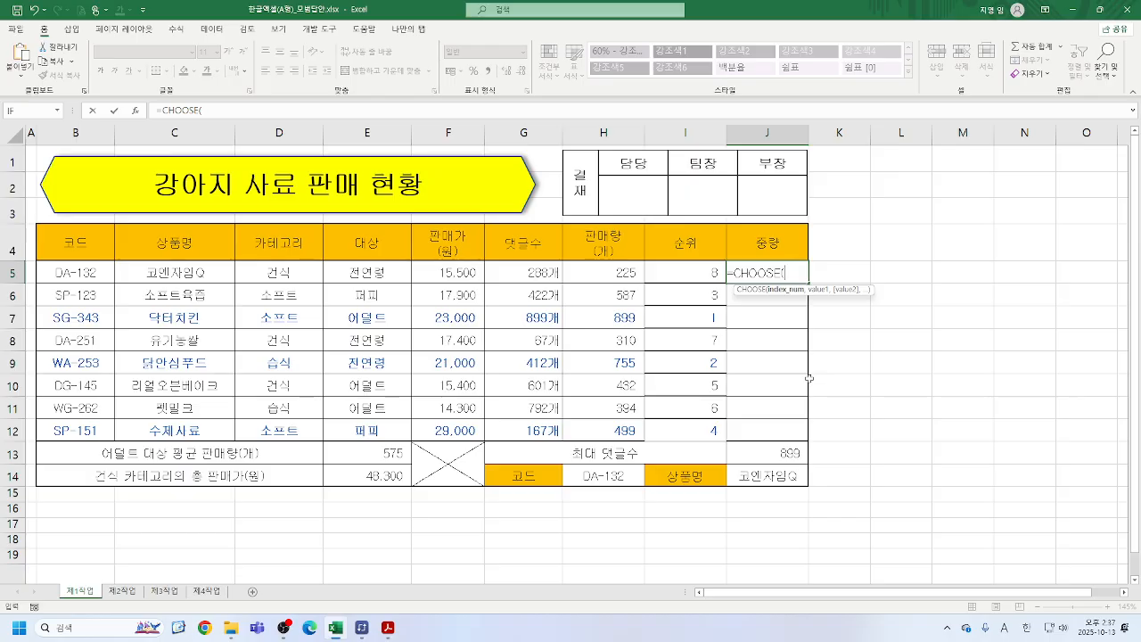
pyautogui.write('MI')
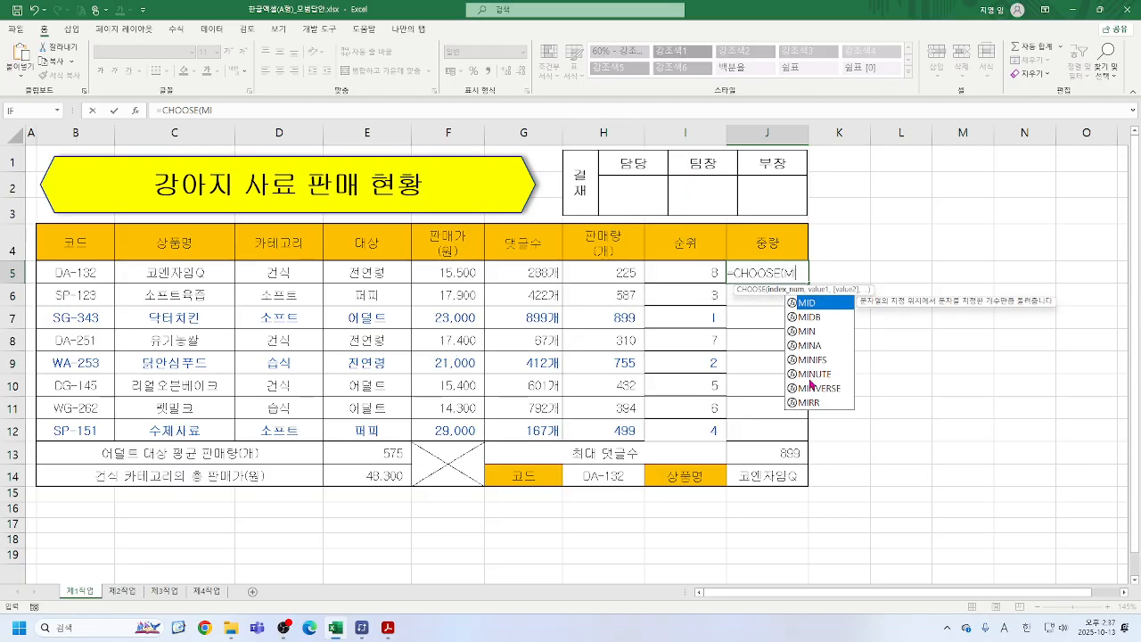
pyautogui.doubleClick(812, 304)
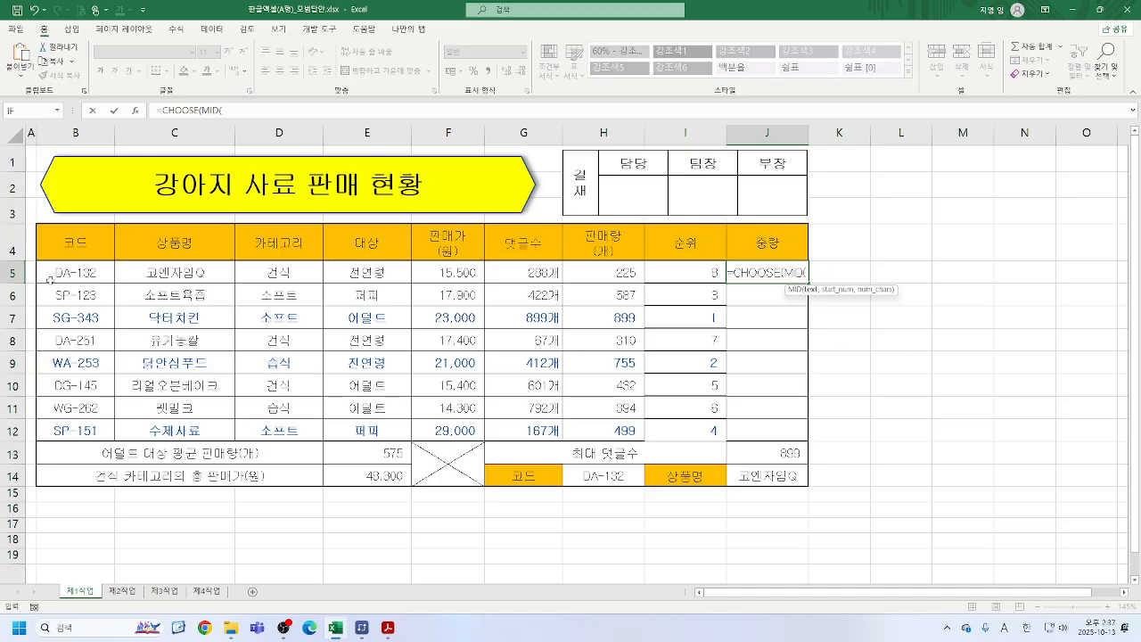
pyautogui.click(77, 274)
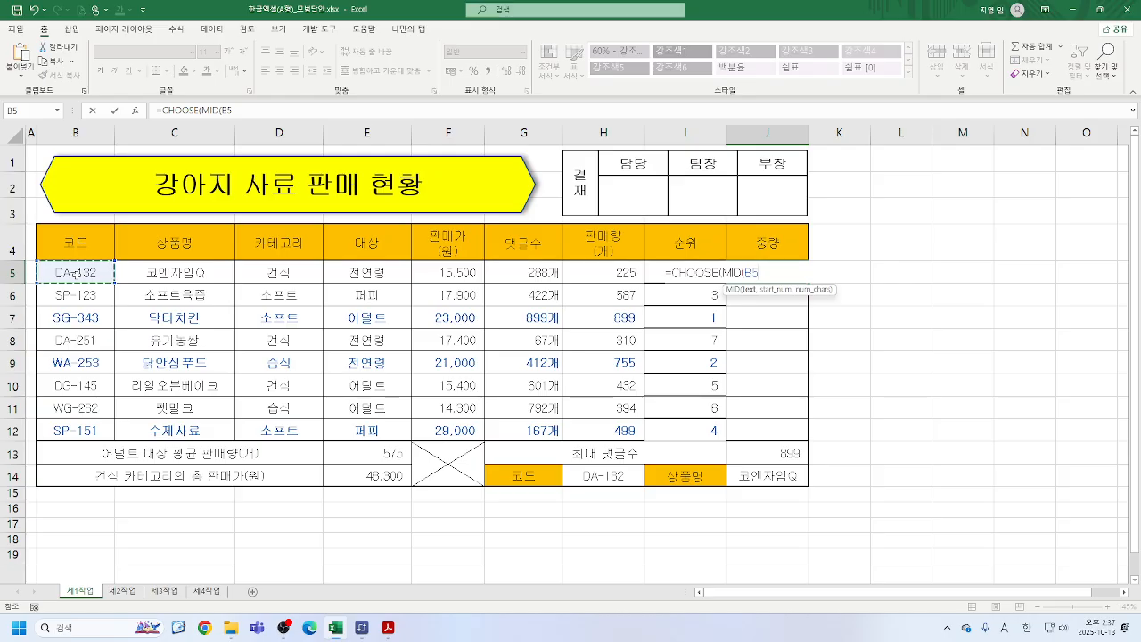
pyautogui.write(',4')
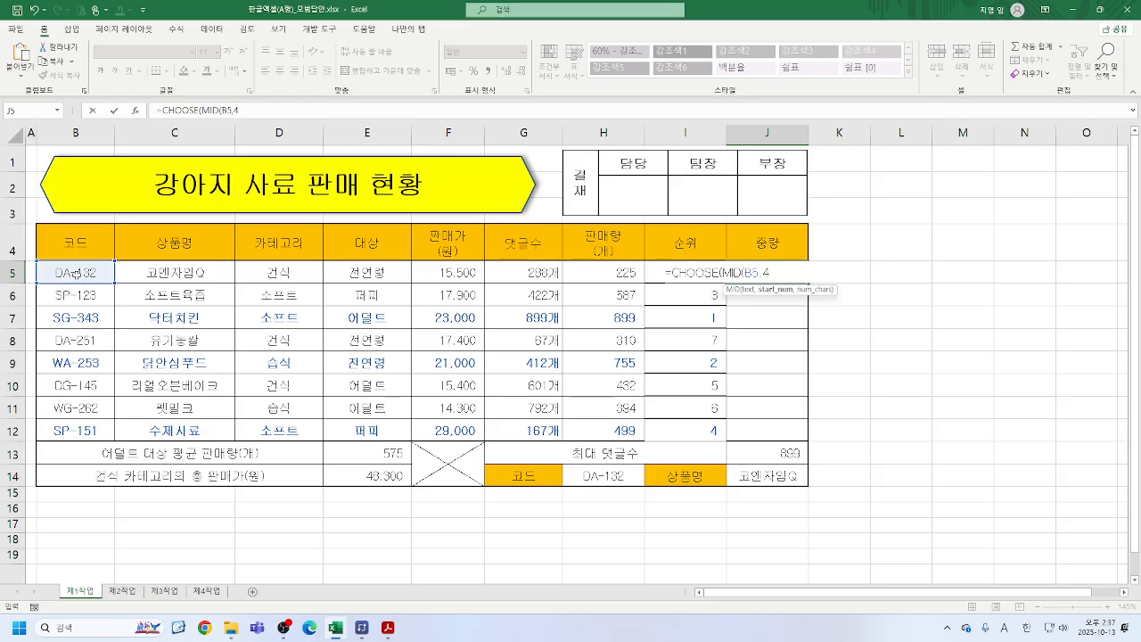
pyautogui.write(',1')
pyautogui.write(')')
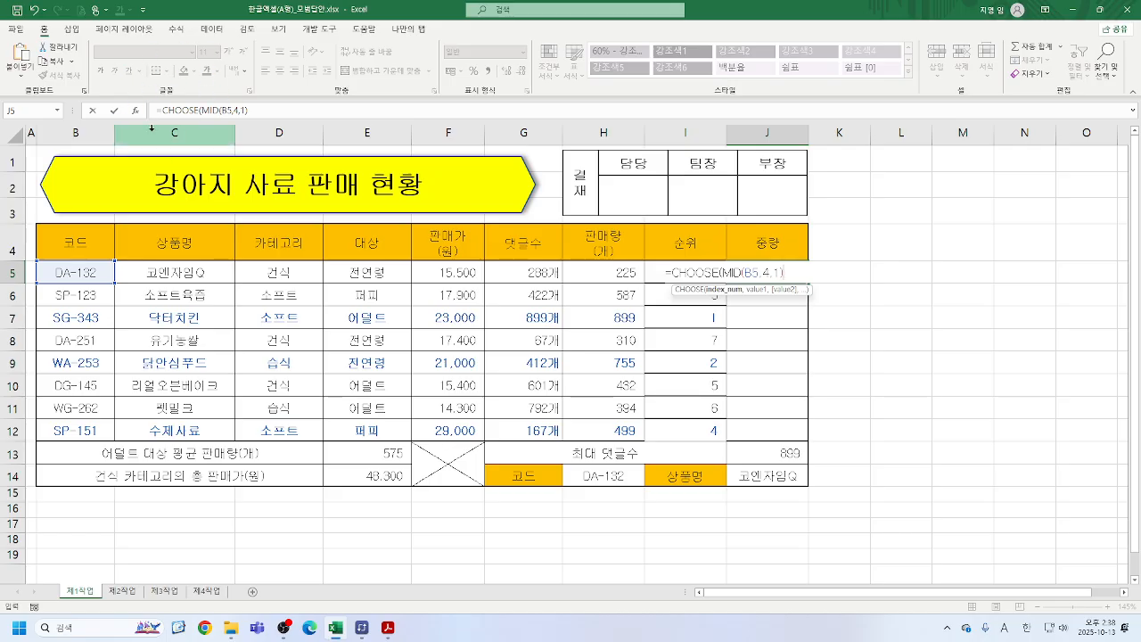
# - Set the CHOOSE values in the function arguments to 1kg이하, 2kg and 3kg
pyautogui.click(180, 110)
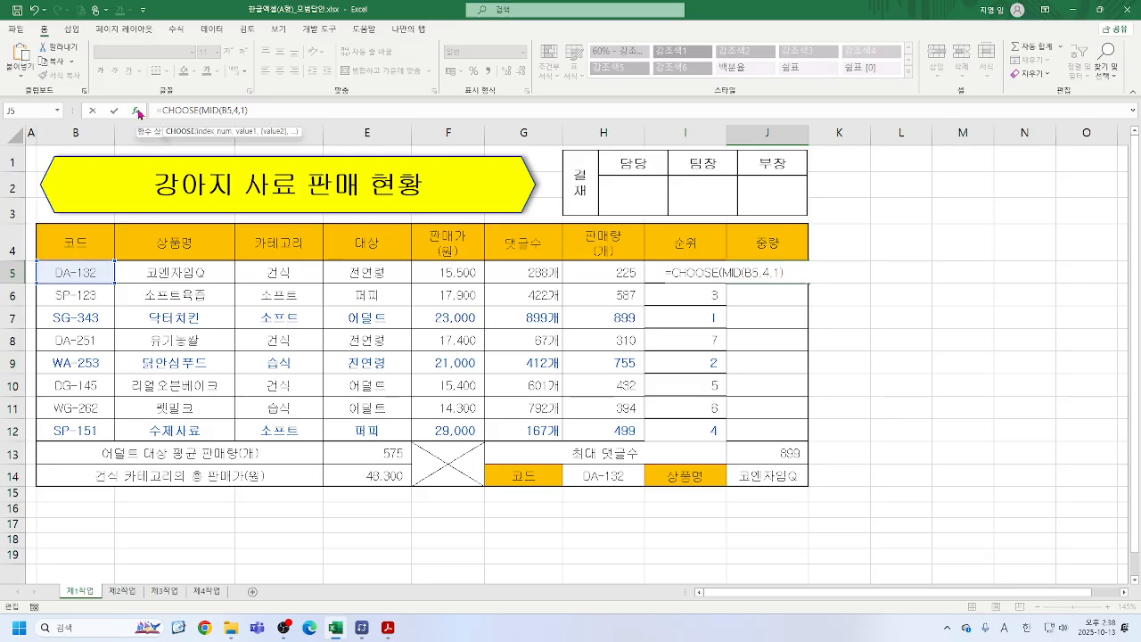
pyautogui.click(136, 111)
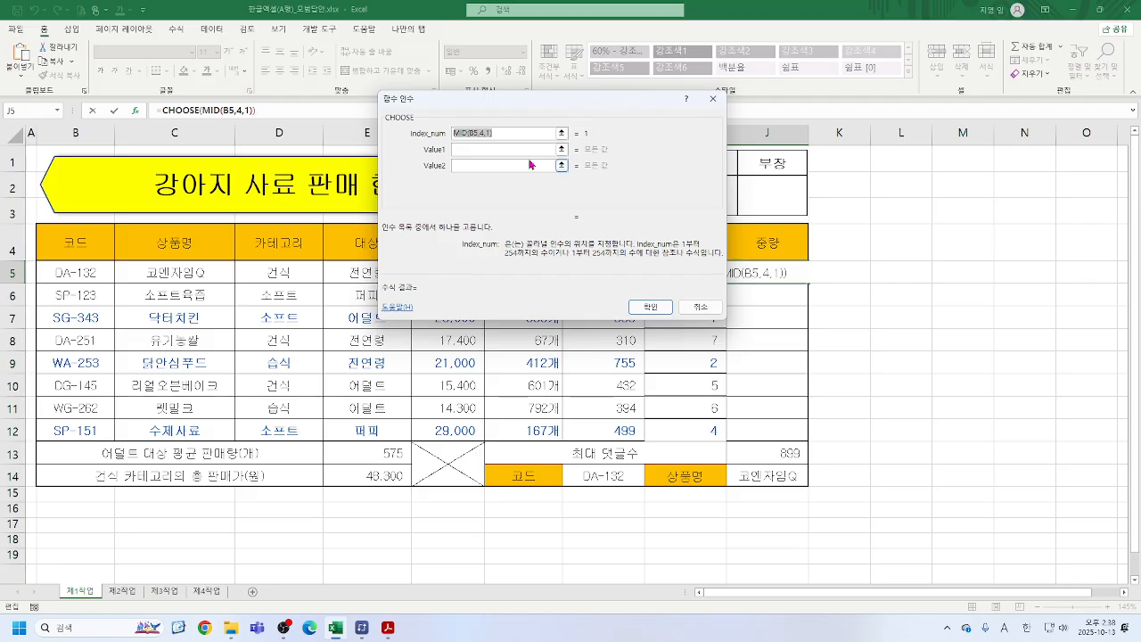
pyautogui.click(518, 150)
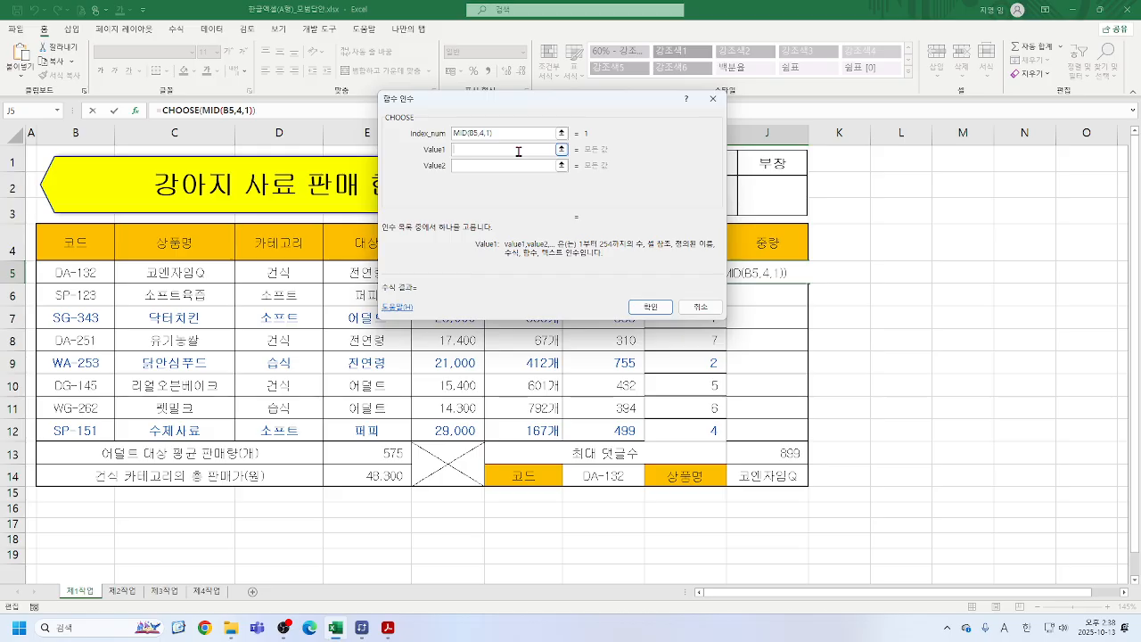
pyautogui.write('1')
pyautogui.press('Hangul')
pyautogui.write('kg이하')
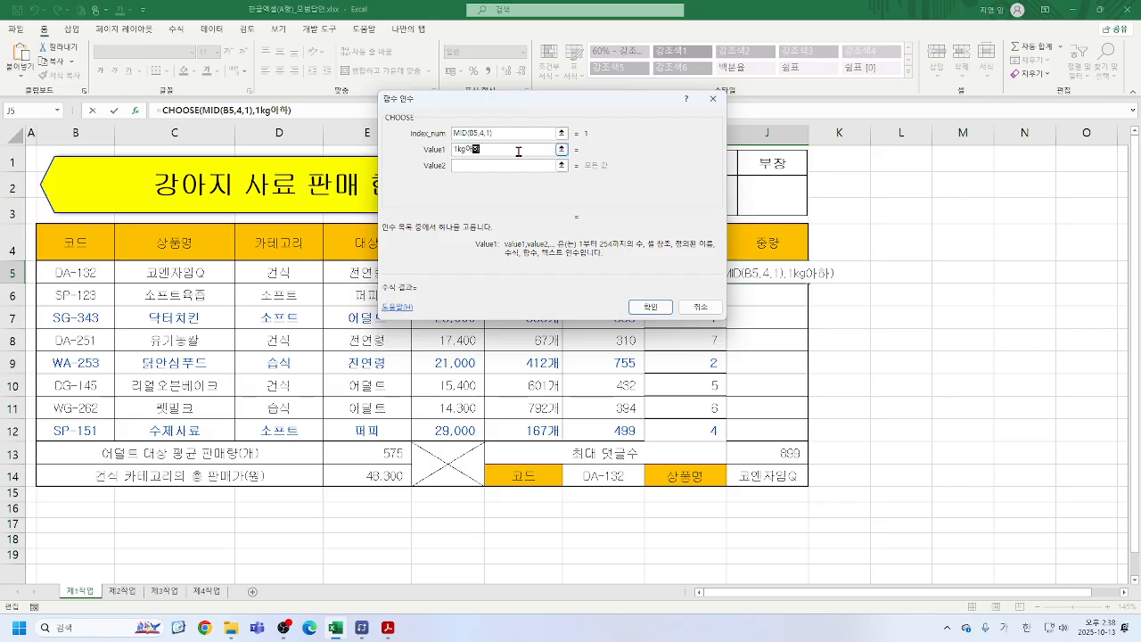
pyautogui.press('Tab')
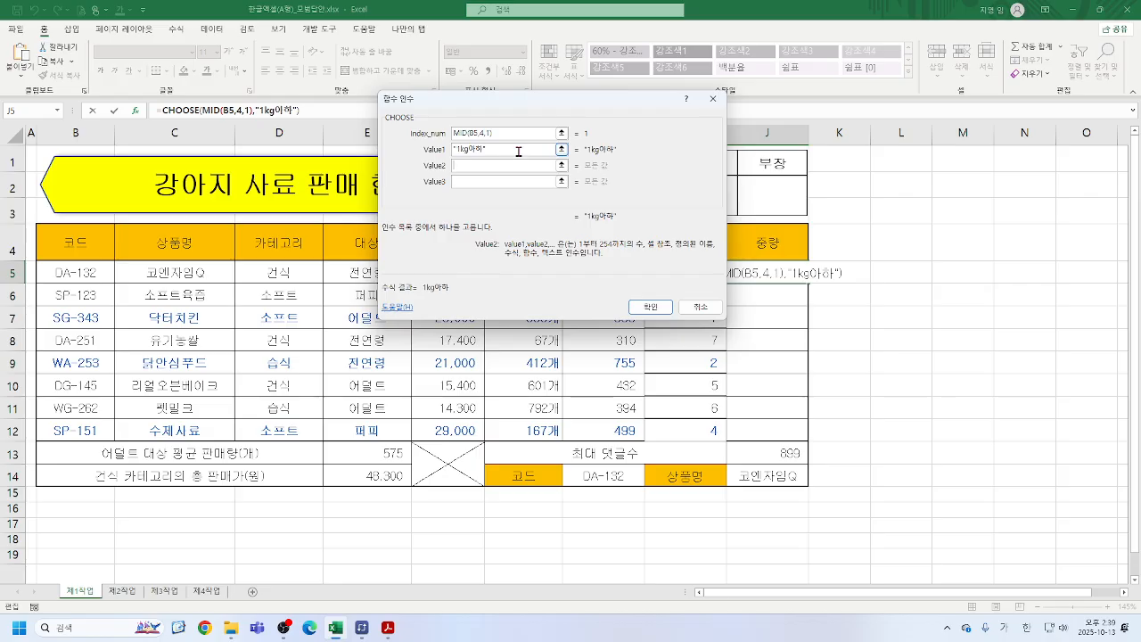
pyautogui.write('2kg')
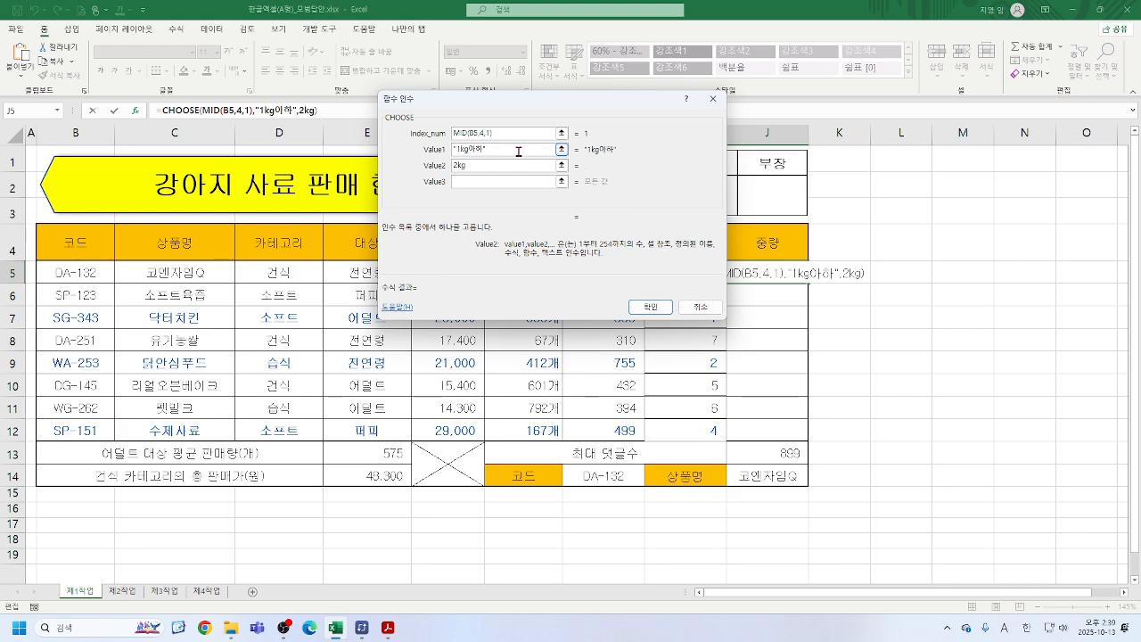
pyautogui.press('Tab')
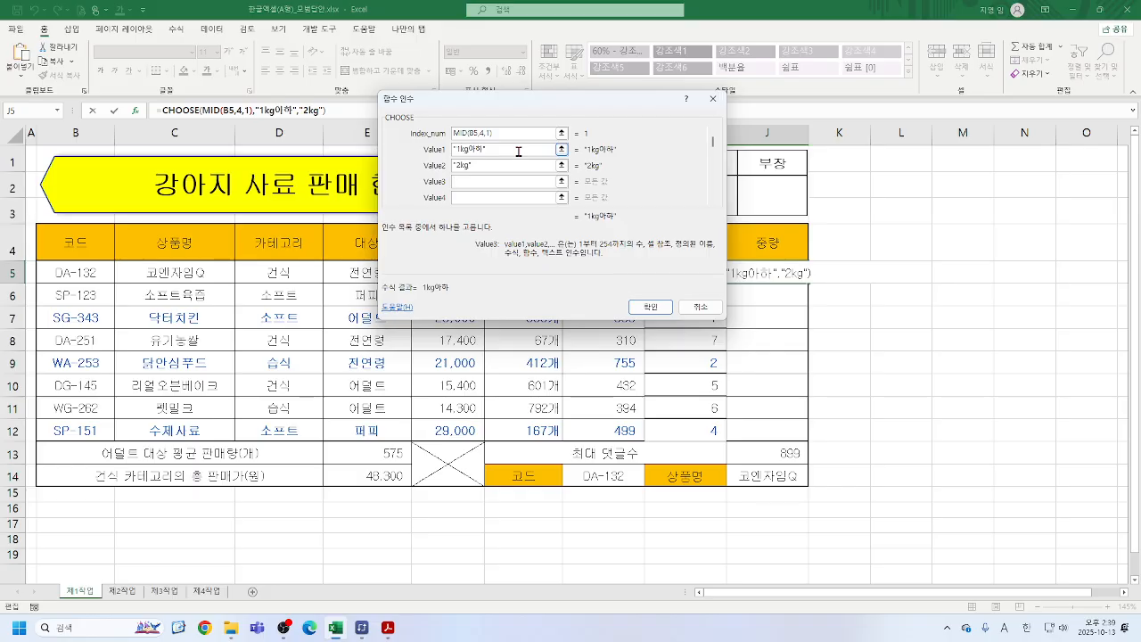
pyautogui.write('3kg')
pyautogui.press('Tab')
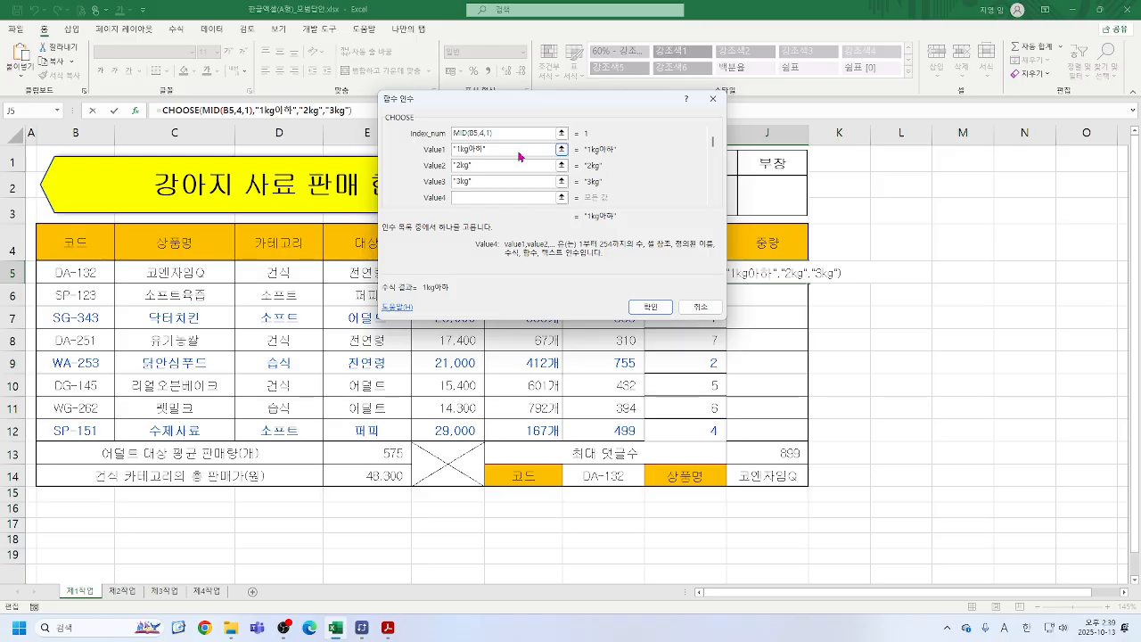
# - Enter the CHOOSE formula in J5 and fill it down the 중량 column to J12
pyautogui.click(651, 308)
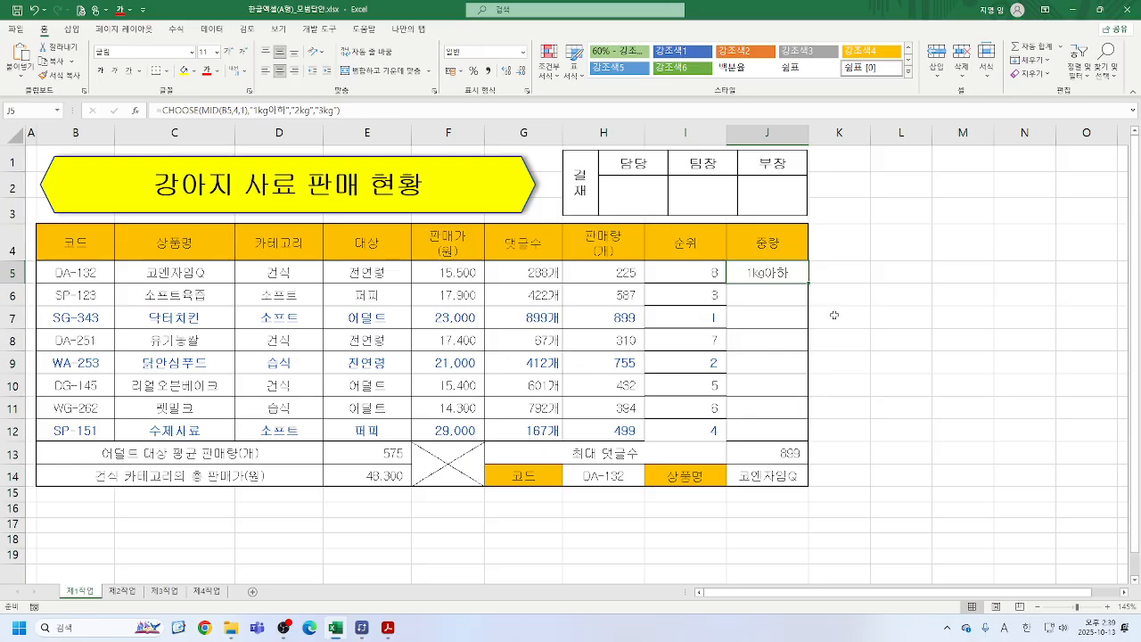
pyautogui.moveTo(808, 282); pyautogui.dragTo(816, 440)
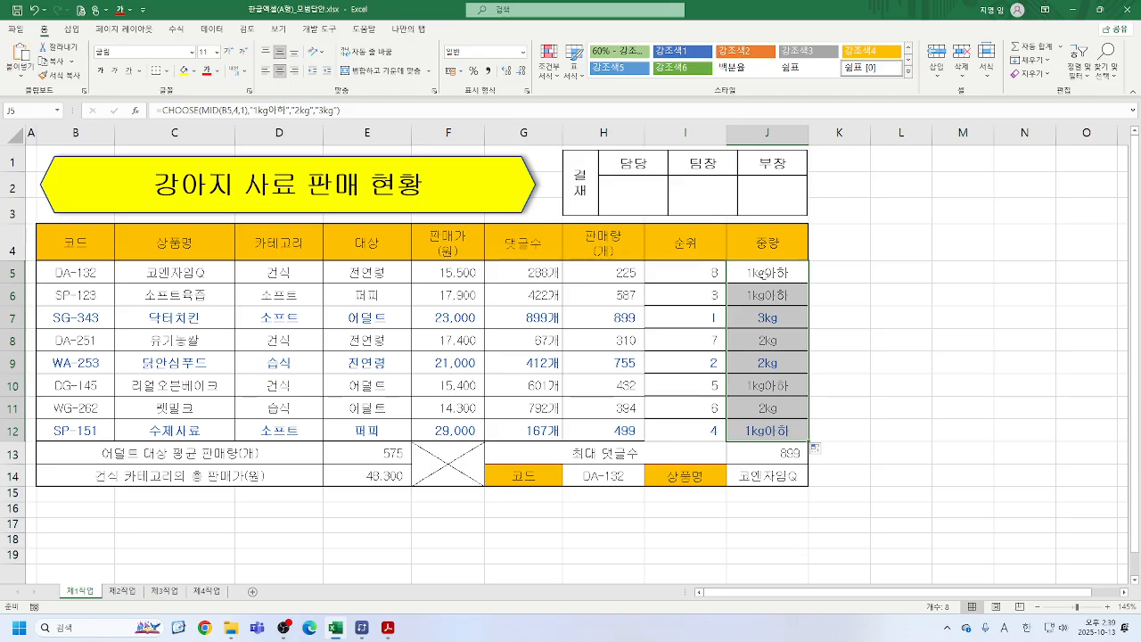
# - Clear the 중량 cells J5:J12, and begin a CHOOSE formula in J5 with MID(B5,4,1) as its index number
pyautogui.moveTo(765, 272); pyautogui.dragTo(774, 428)
pyautogui.press('Delete')
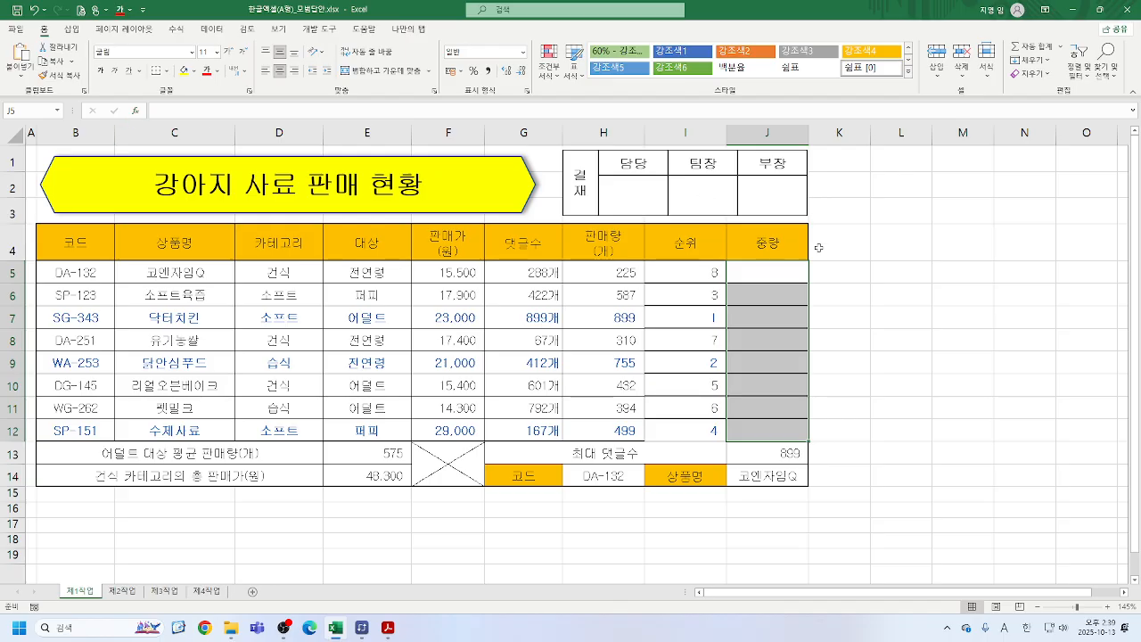
pyautogui.click(767, 274)
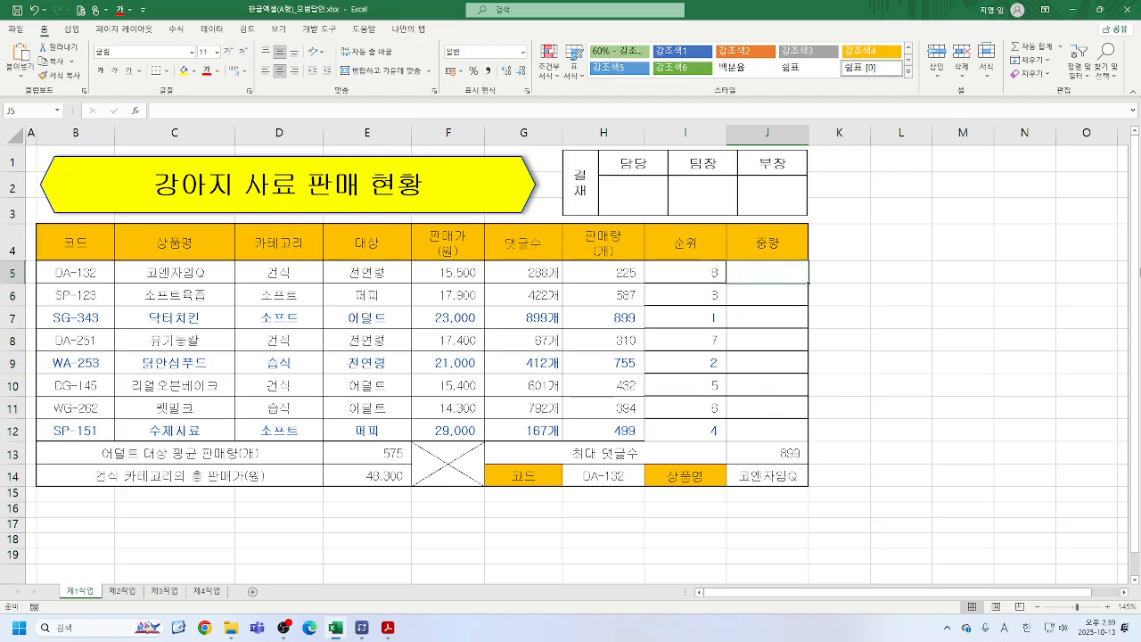
pyautogui.write('=')
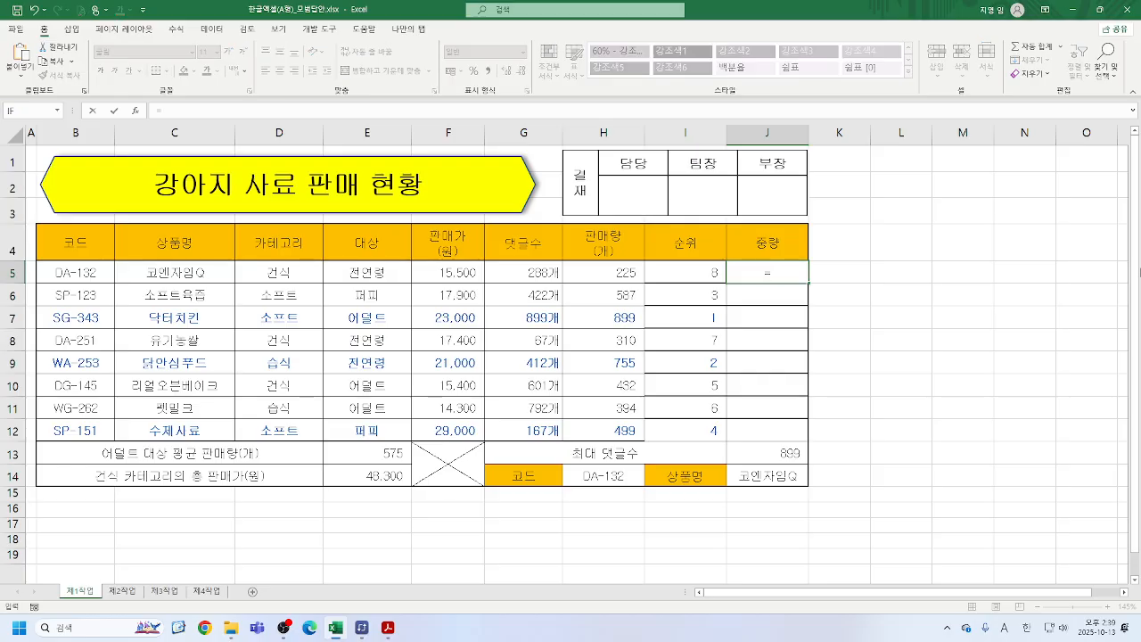
pyautogui.write('ch')
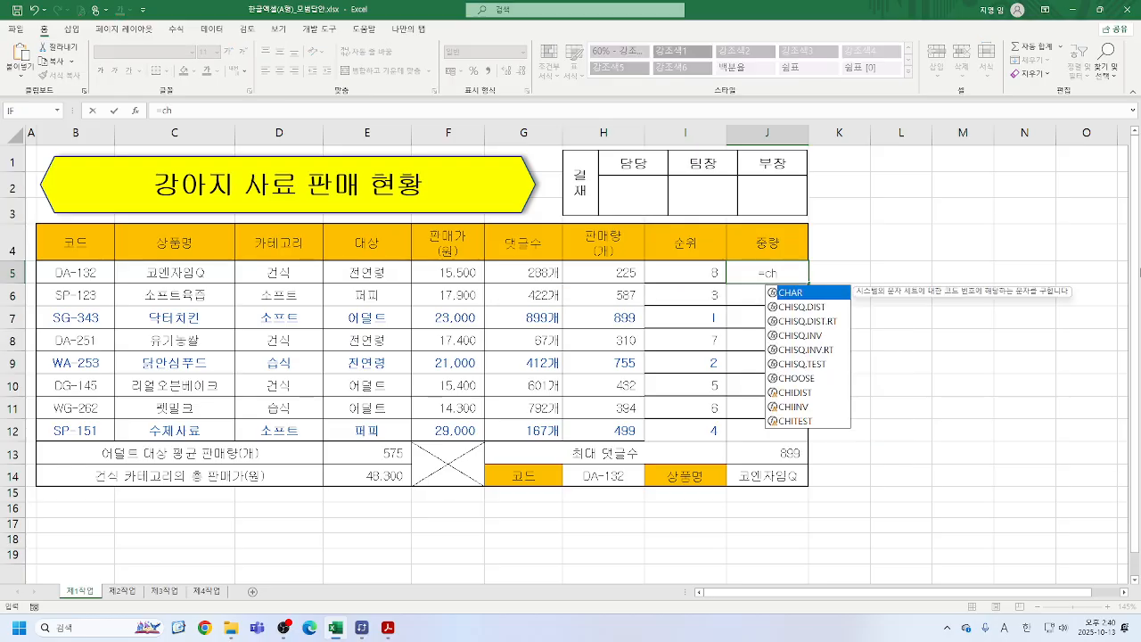
pyautogui.doubleClick(797, 378)
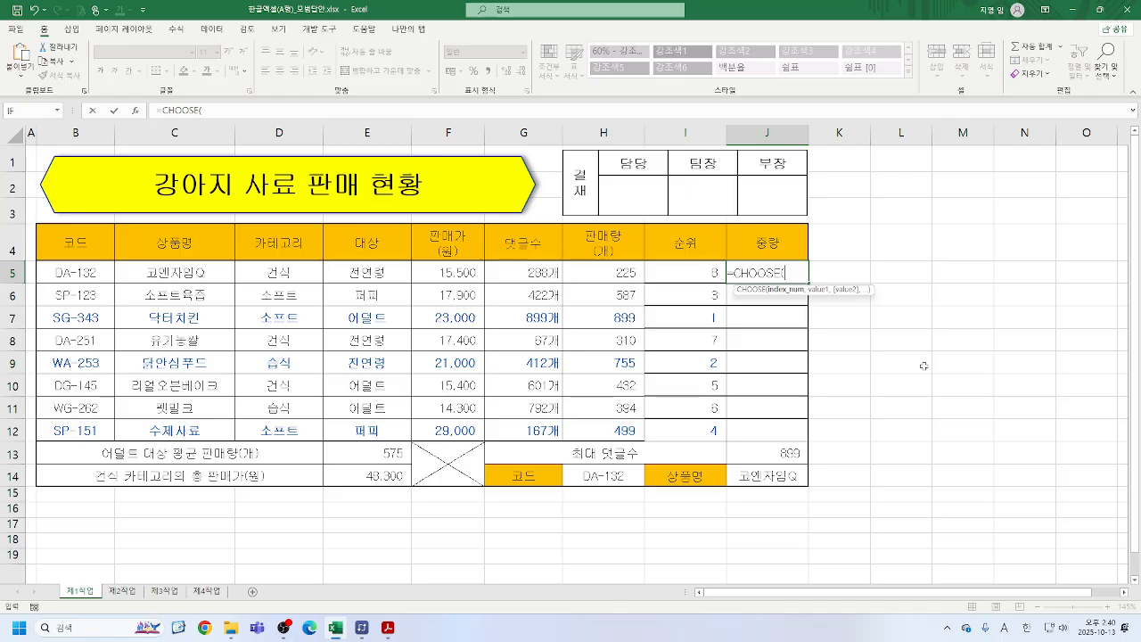
pyautogui.write('mi')
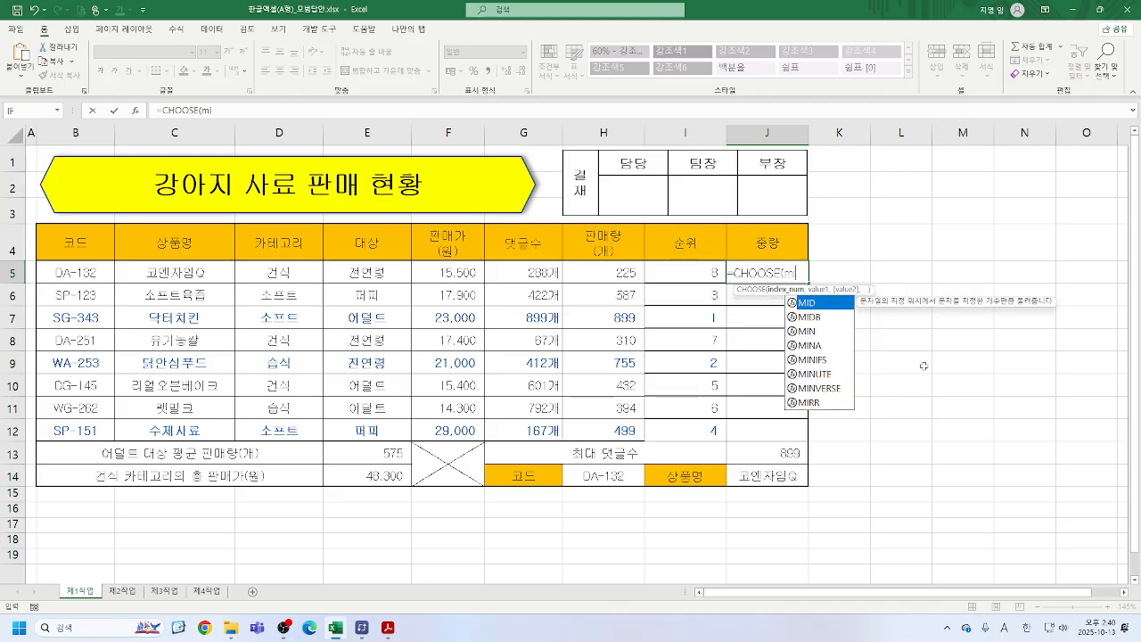
pyautogui.doubleClick(820, 305)
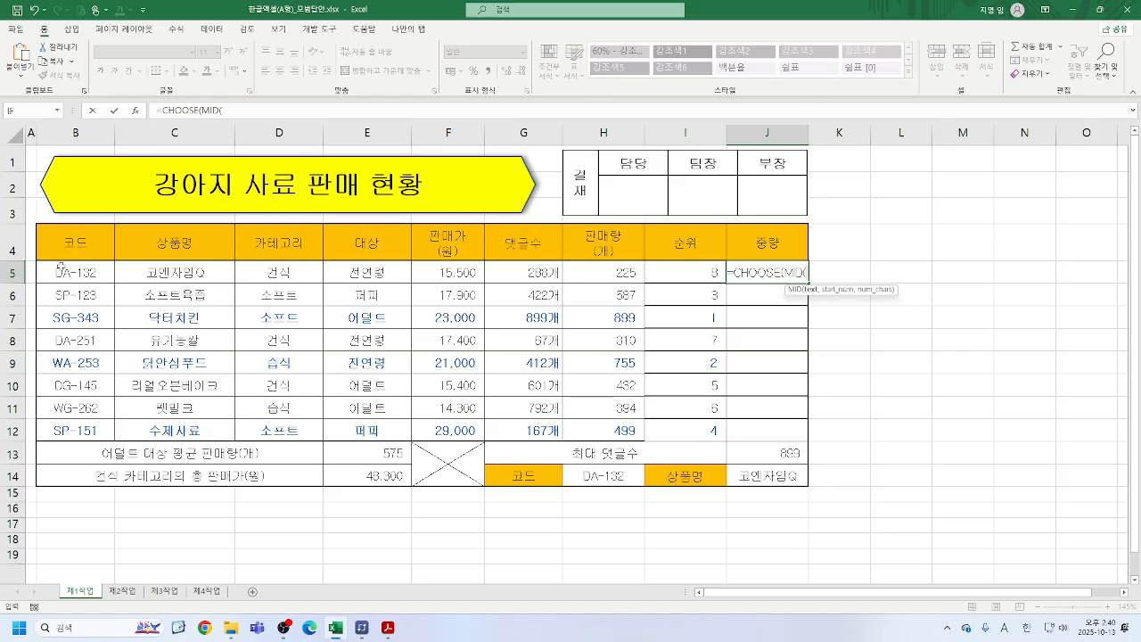
pyautogui.click(64, 267)
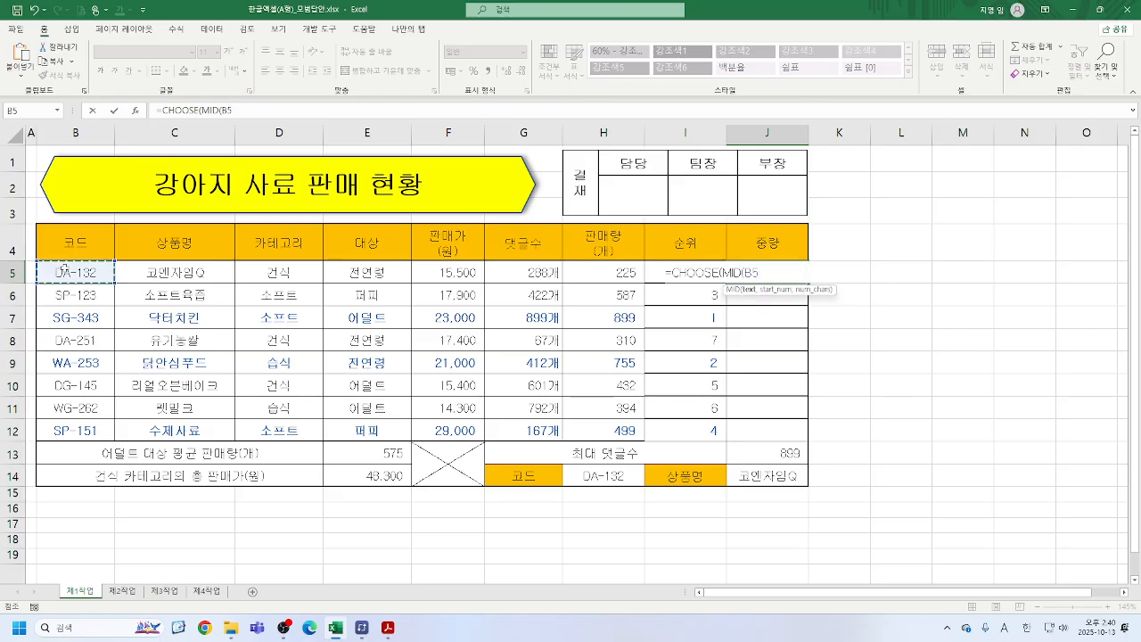
pyautogui.write(',4,1')
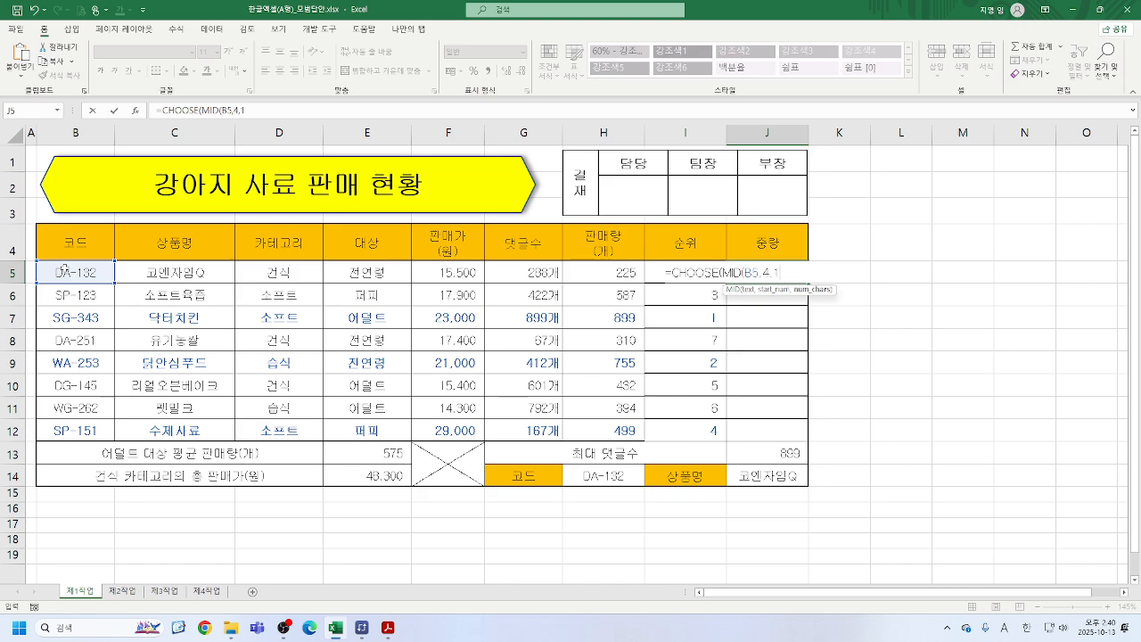
pyautogui.write(')')
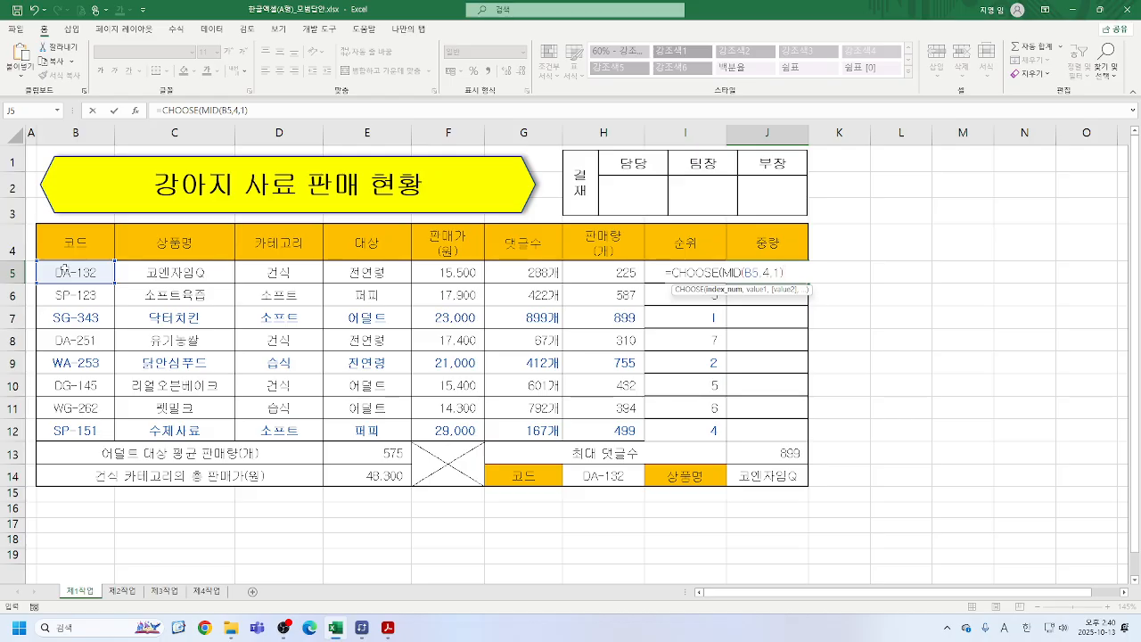
# - Complete the CHOOSE formula in J5 with the values "1kg이하", "2kg" and "3kg", and enter it
pyautogui.write(',')
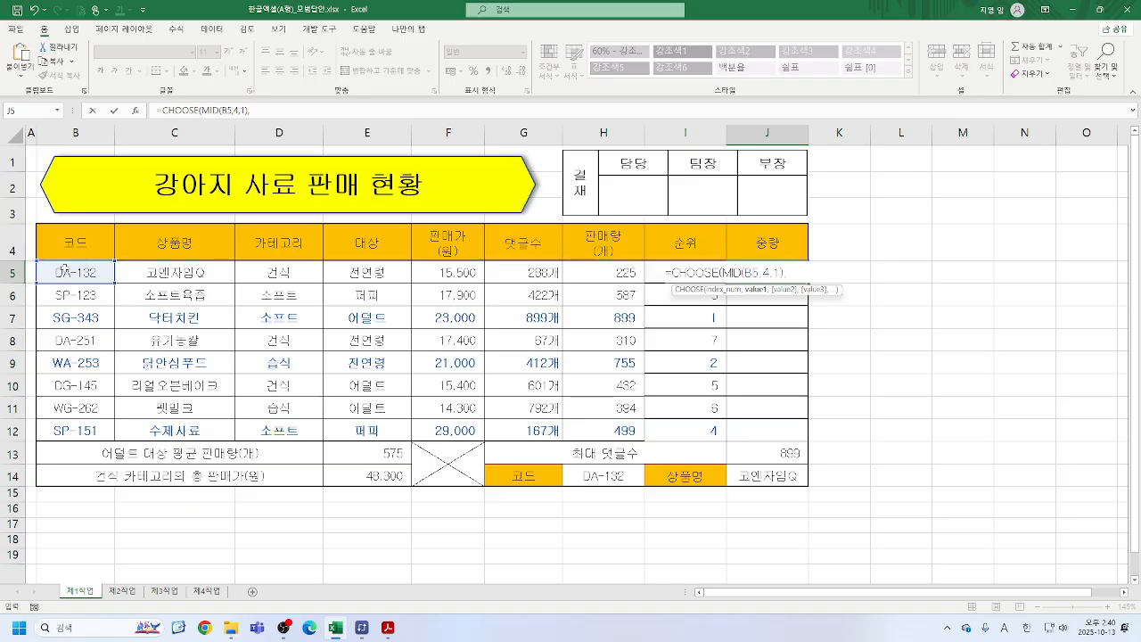
pyautogui.write('"')
pyautogui.write('1ㅏㅎ')
pyautogui.press('BackSpace')
pyautogui.press('BackSpace')
pyautogui.press('Hangul')
pyautogui.write('kg')
pyautogui.press('Hangul')
pyautogui.write('이₩')
pyautogui.press('BackSpace')
pyautogui.press('BackSpace')
pyautogui.write('이하",')
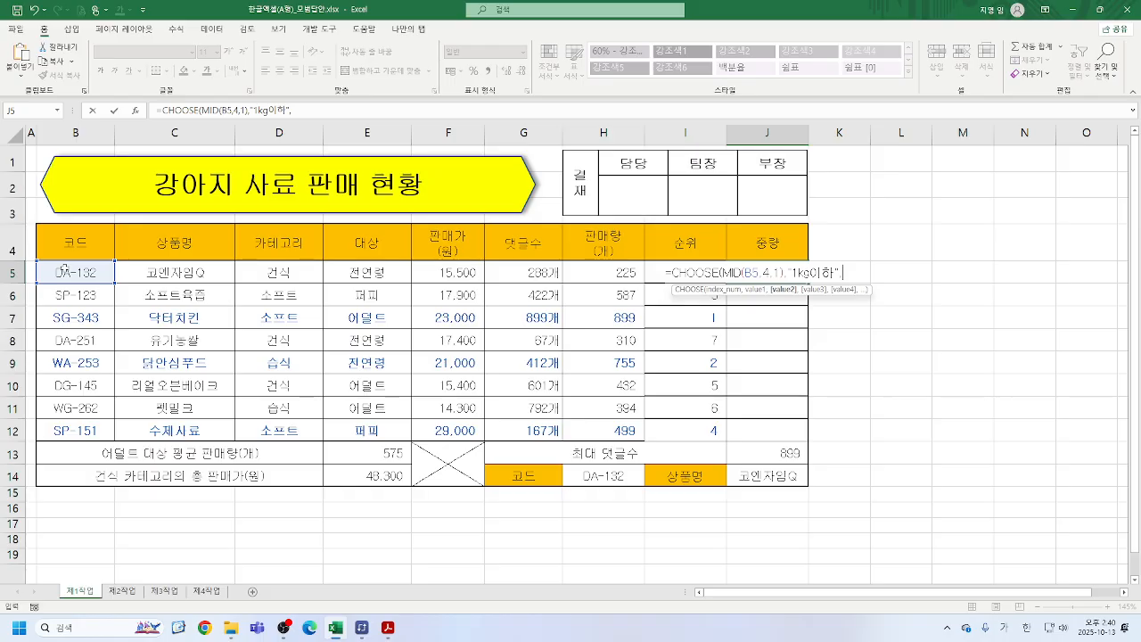
pyautogui.write('"2kg",')
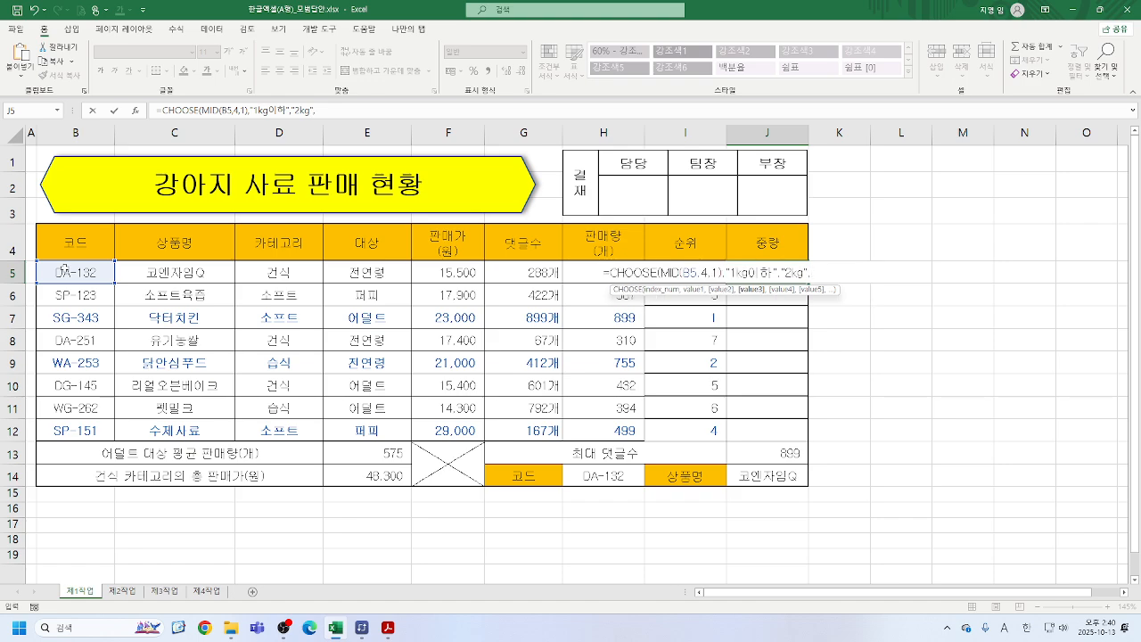
pyautogui.write('"3kg")')
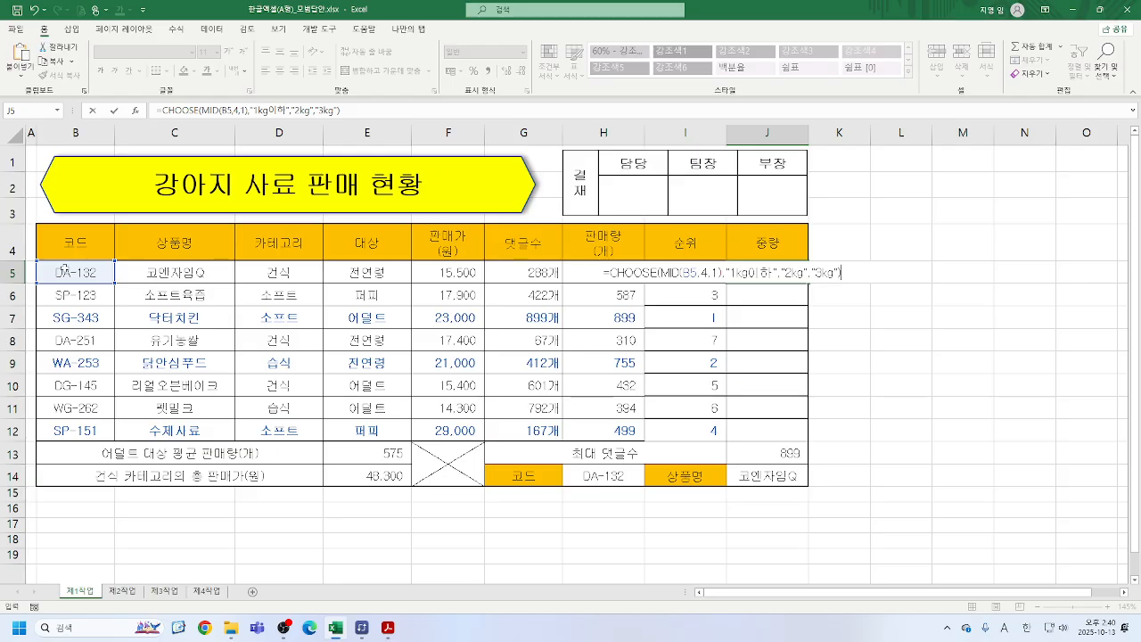
pyautogui.press('Return')
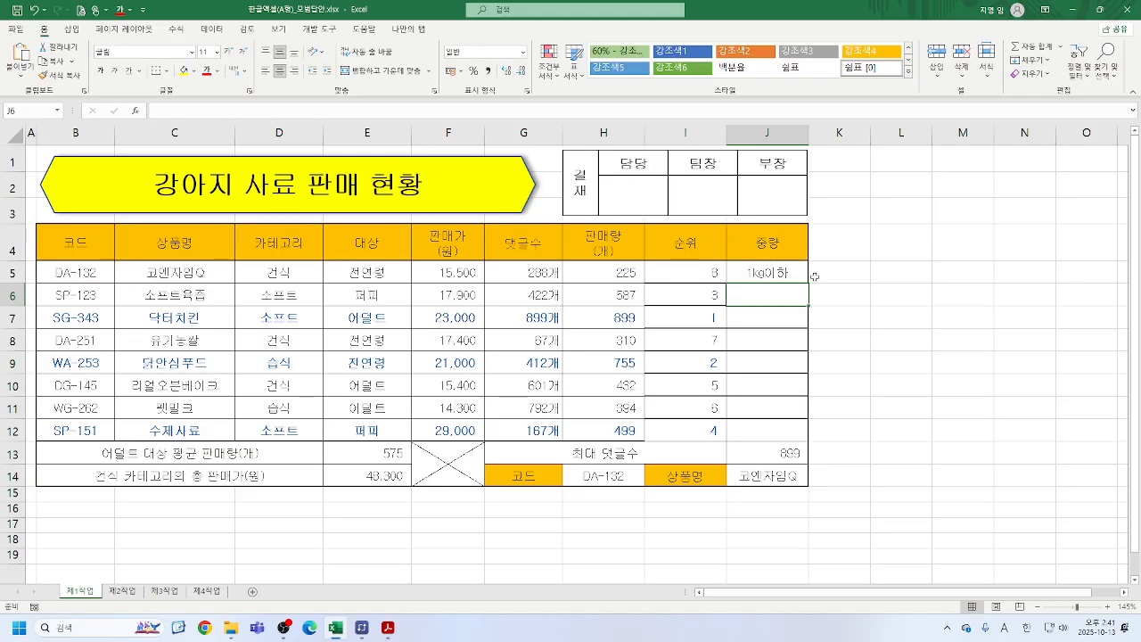
# - Overwrite J5 with a new CHOOSE formula that uses MID(B5,4,1) as its index number
pyautogui.click(774, 274)
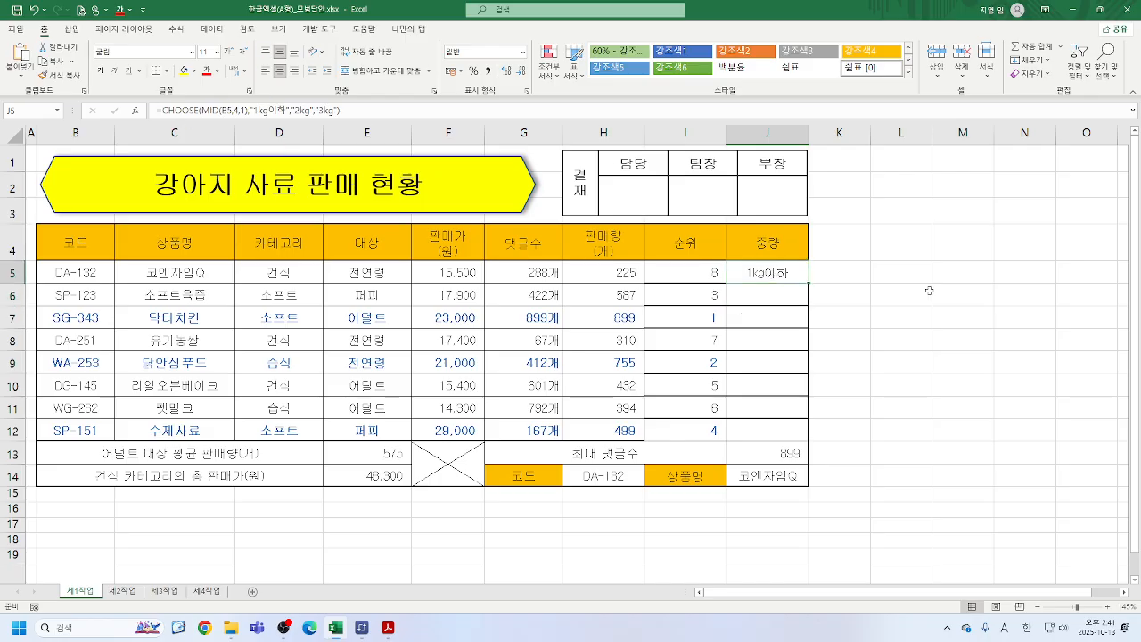
pyautogui.write('=')
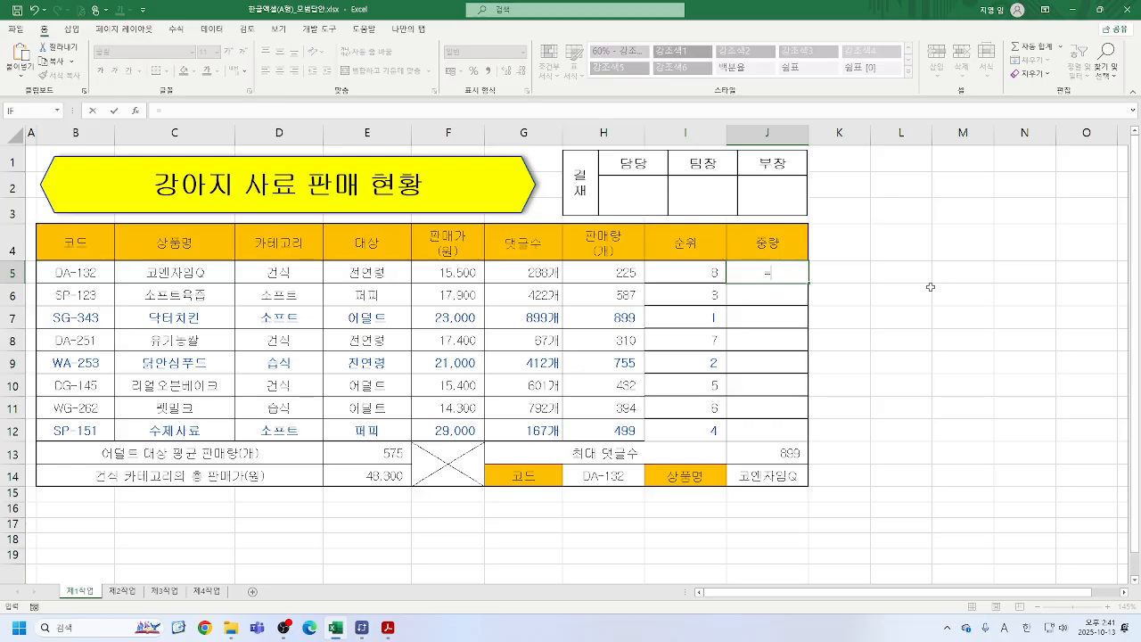
pyautogui.write('c')
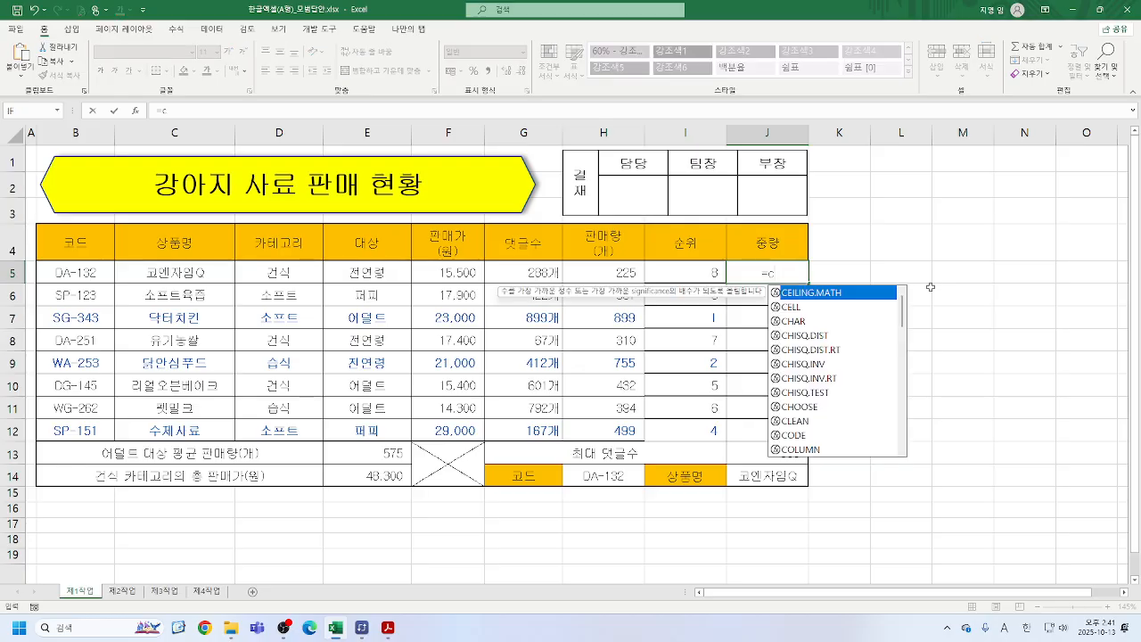
pyautogui.write('h')
pyautogui.click(809, 381)
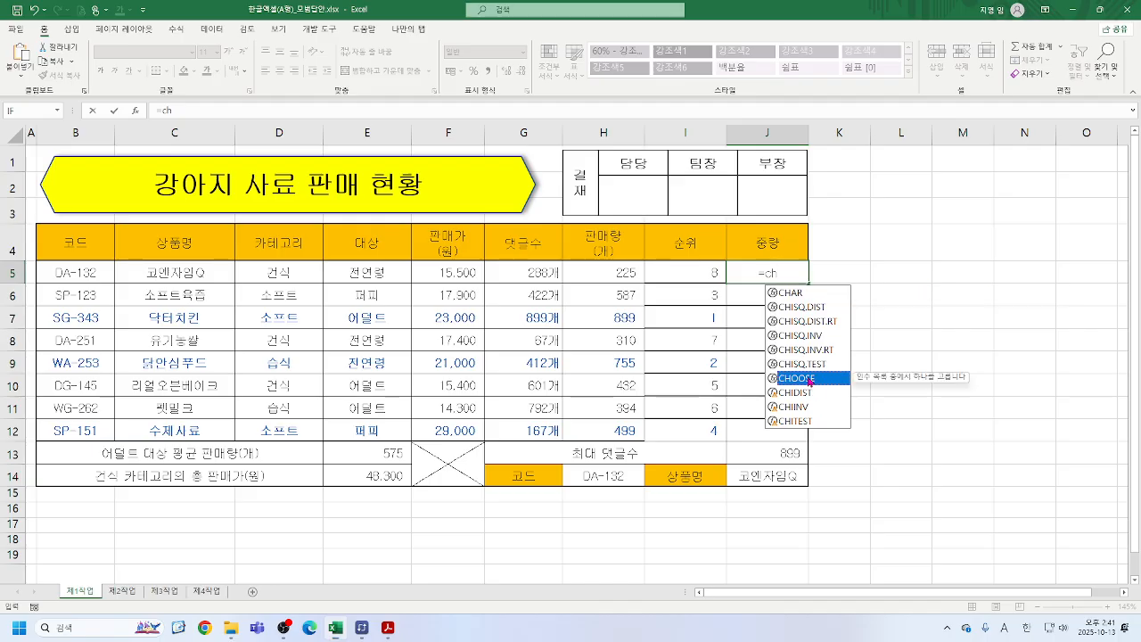
pyautogui.doubleClick(810, 379)
pyautogui.write('mi')
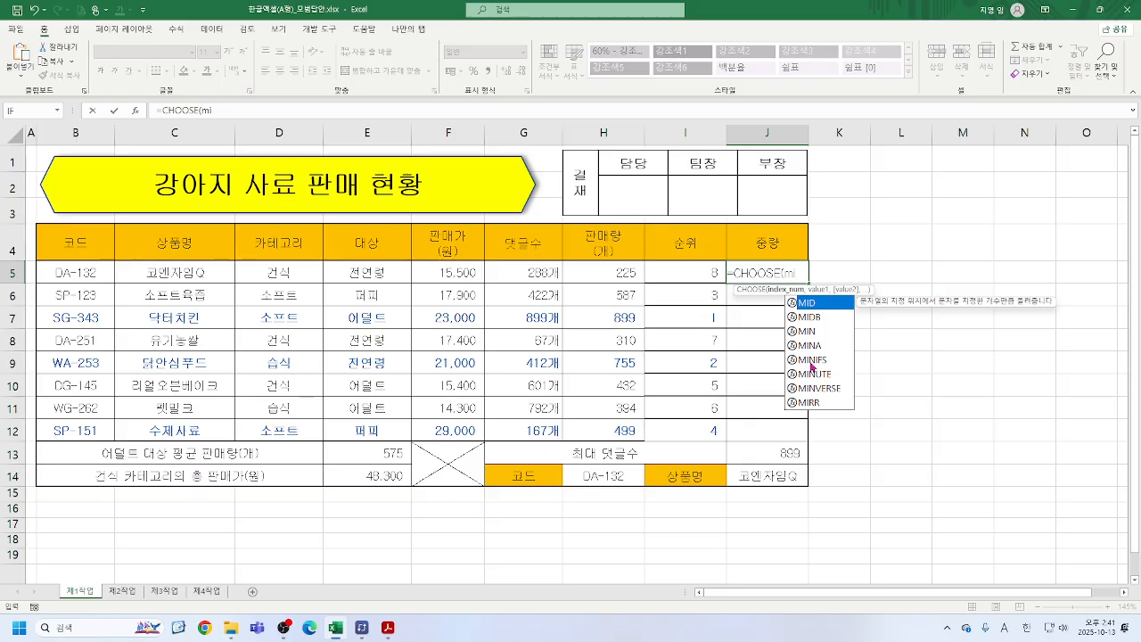
pyautogui.doubleClick(814, 304)
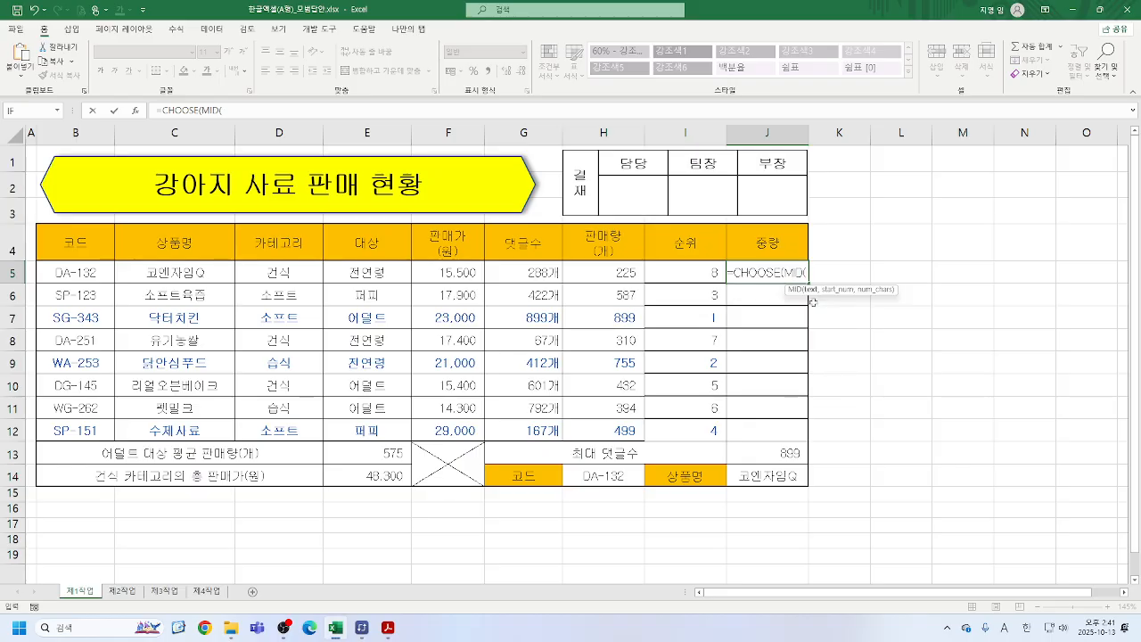
pyautogui.click(77, 269)
pyautogui.write(',')
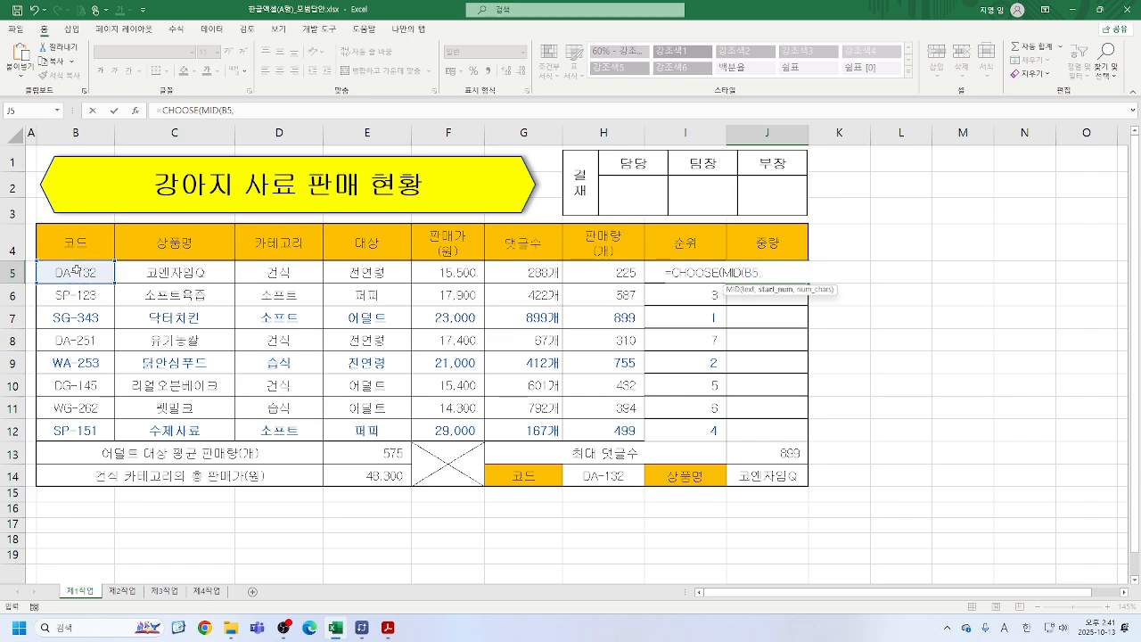
pyautogui.write('4,1)')
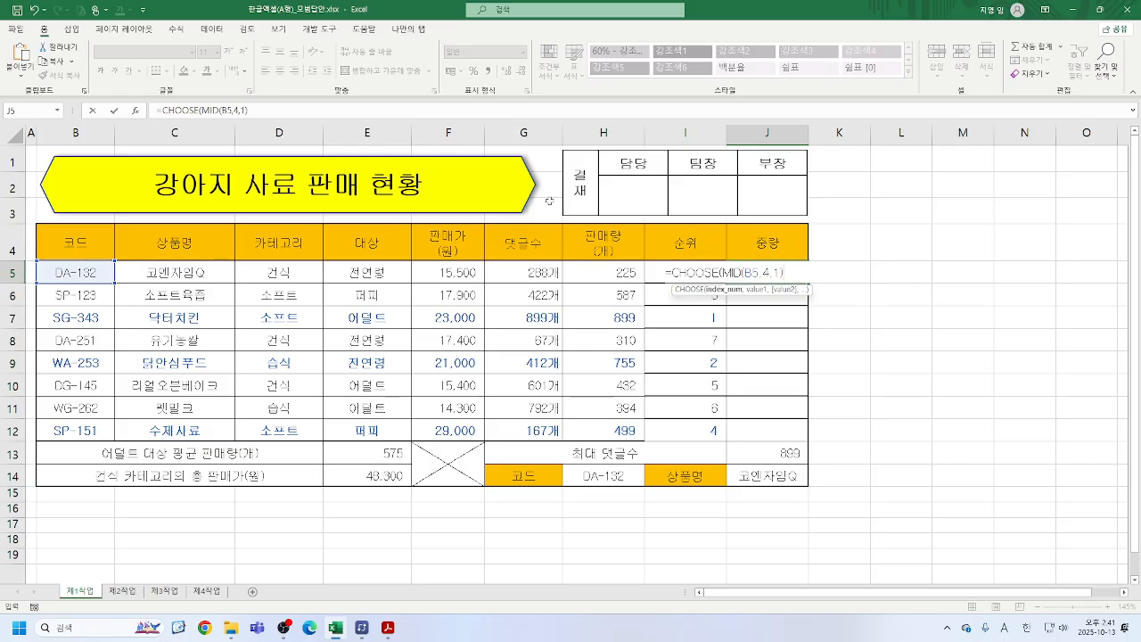
# - Set the CHOOSE values to 1kg이하, 2kg and 3kg in the function arguments, and fill the formula from J5 down to J12
pyautogui.click(170, 108)
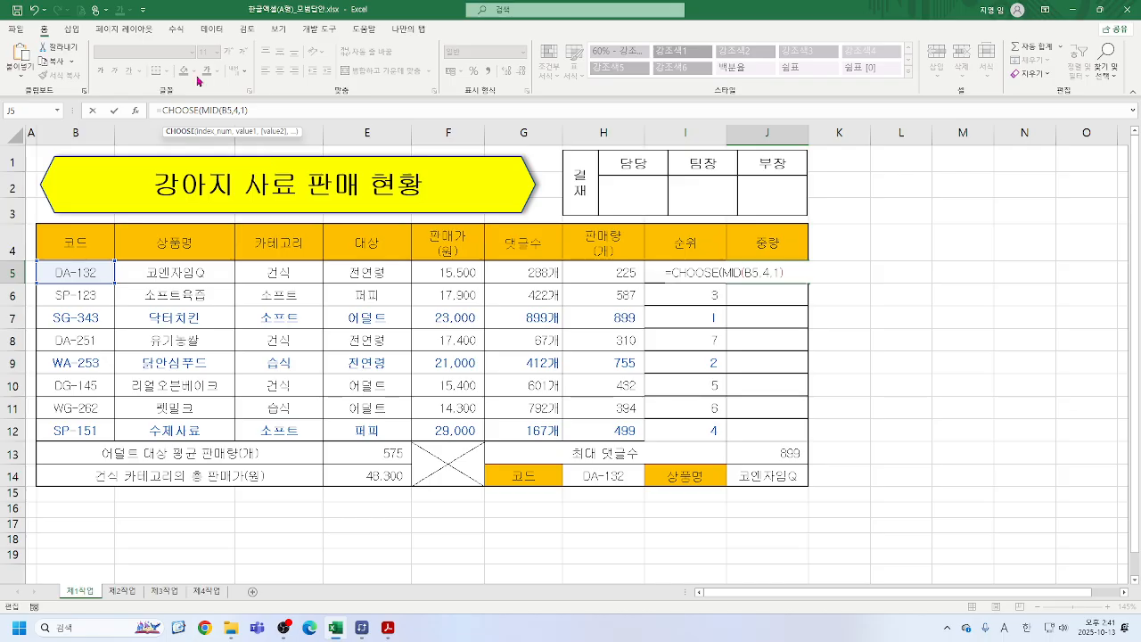
pyautogui.click(135, 111)
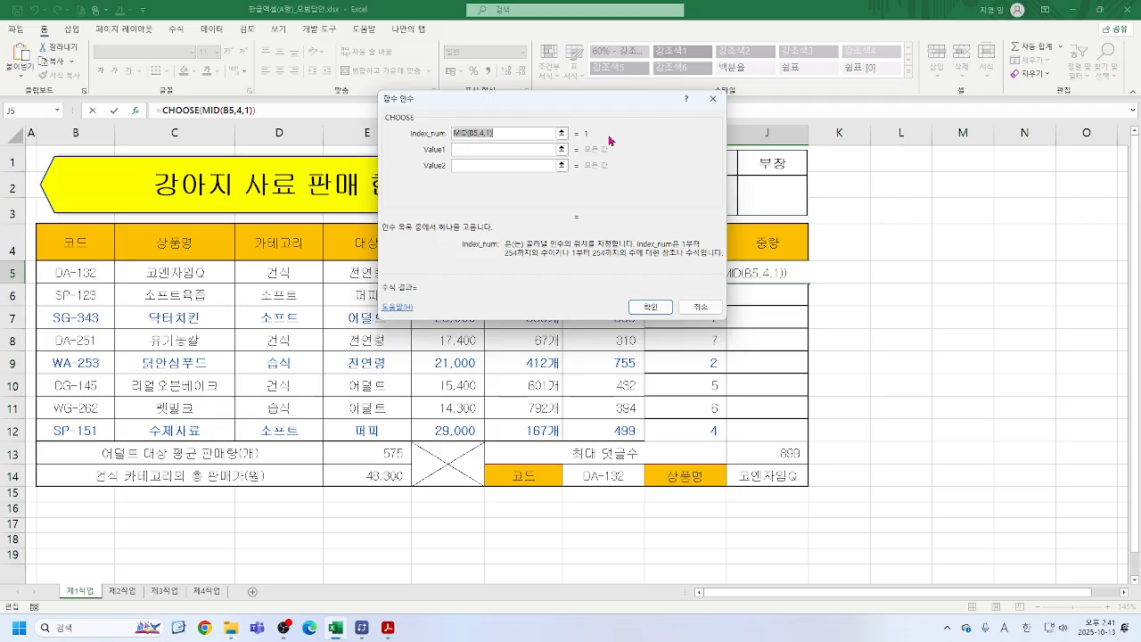
pyautogui.click(493, 150)
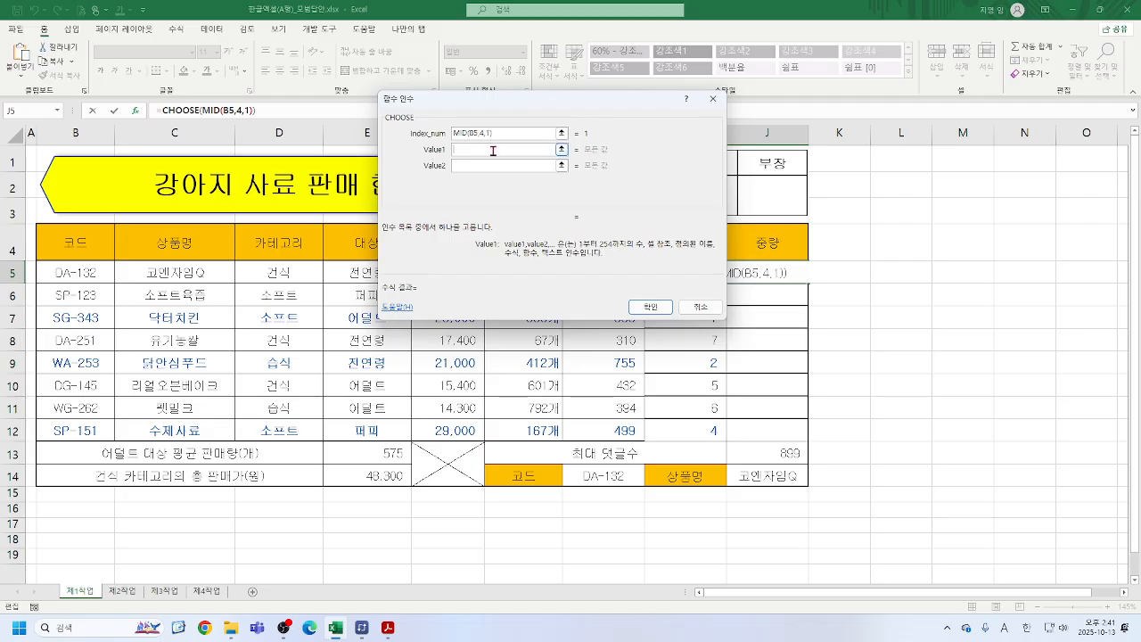
pyautogui.write('1kg이하')
pyautogui.press('Tab')
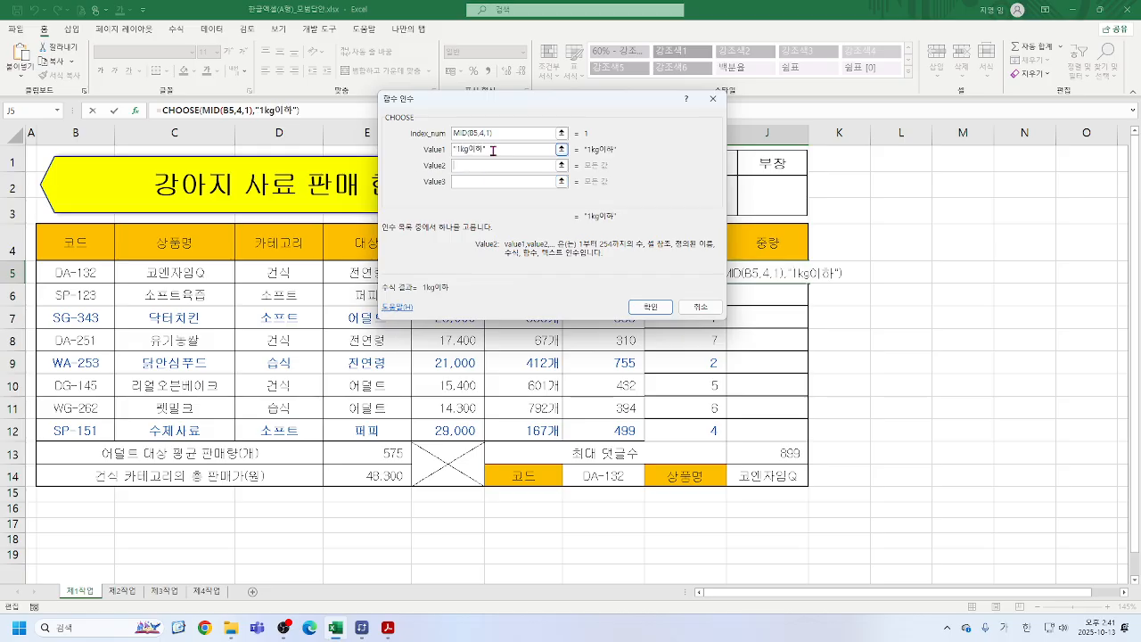
pyautogui.write('2kg')
pyautogui.press('Tab')
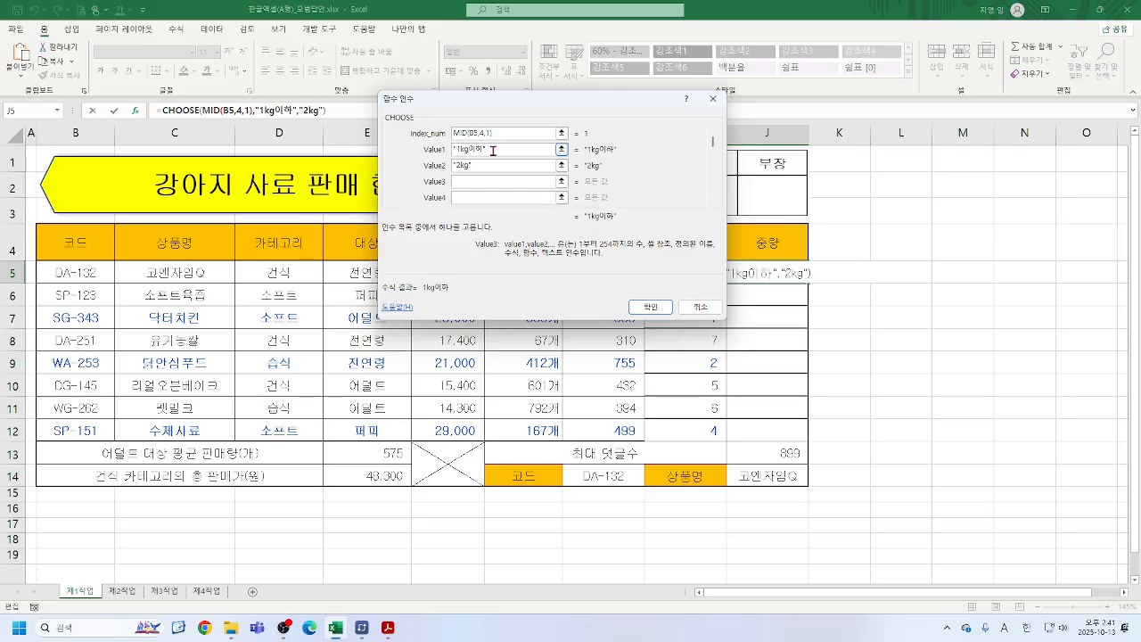
pyautogui.write('3kg')
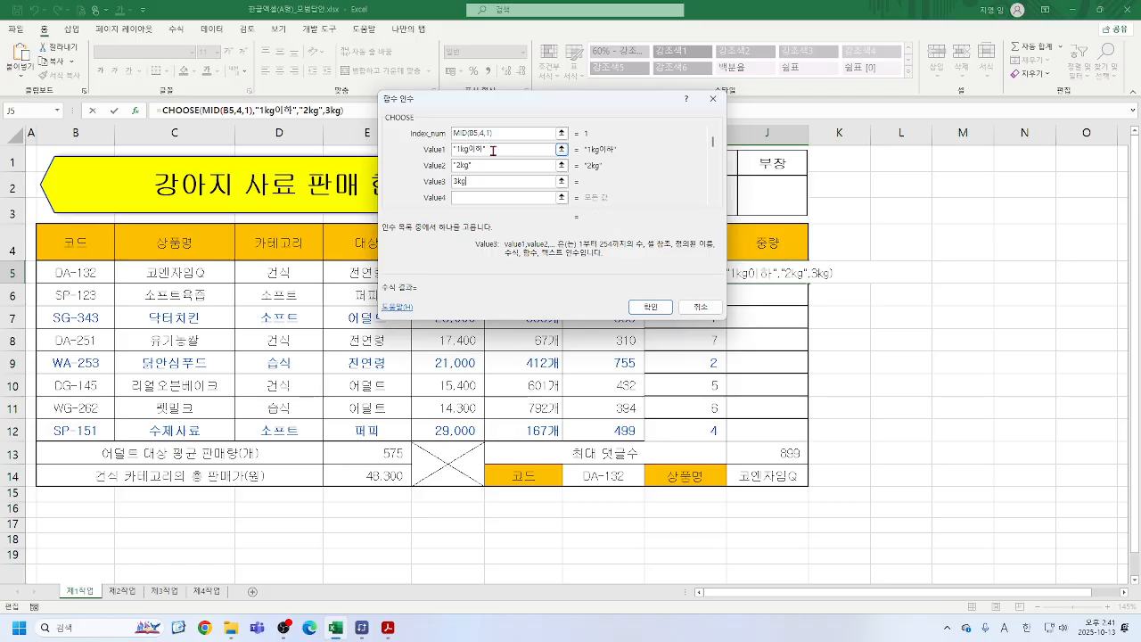
pyautogui.press('Tab')
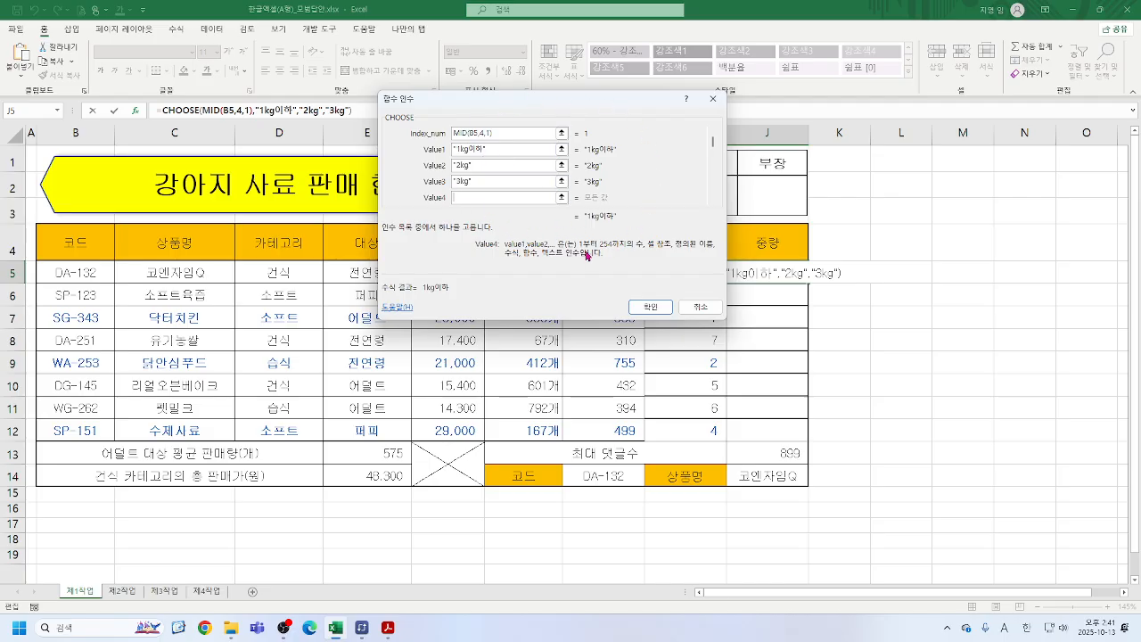
pyautogui.click(651, 309)
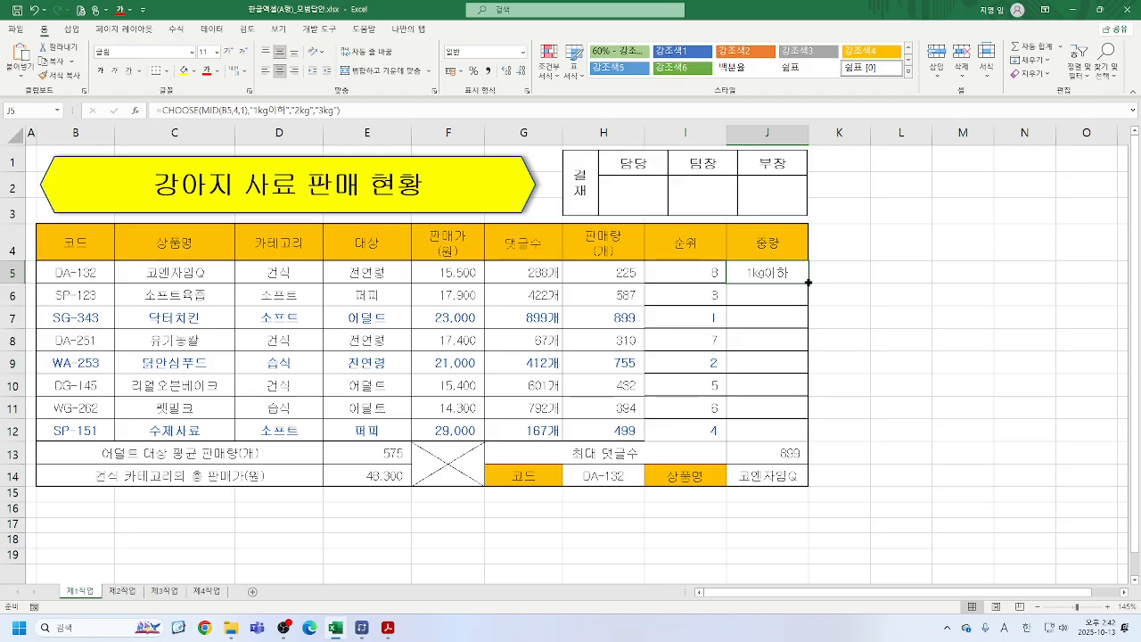
pyautogui.moveTo(807, 284); pyautogui.dragTo(813, 441)
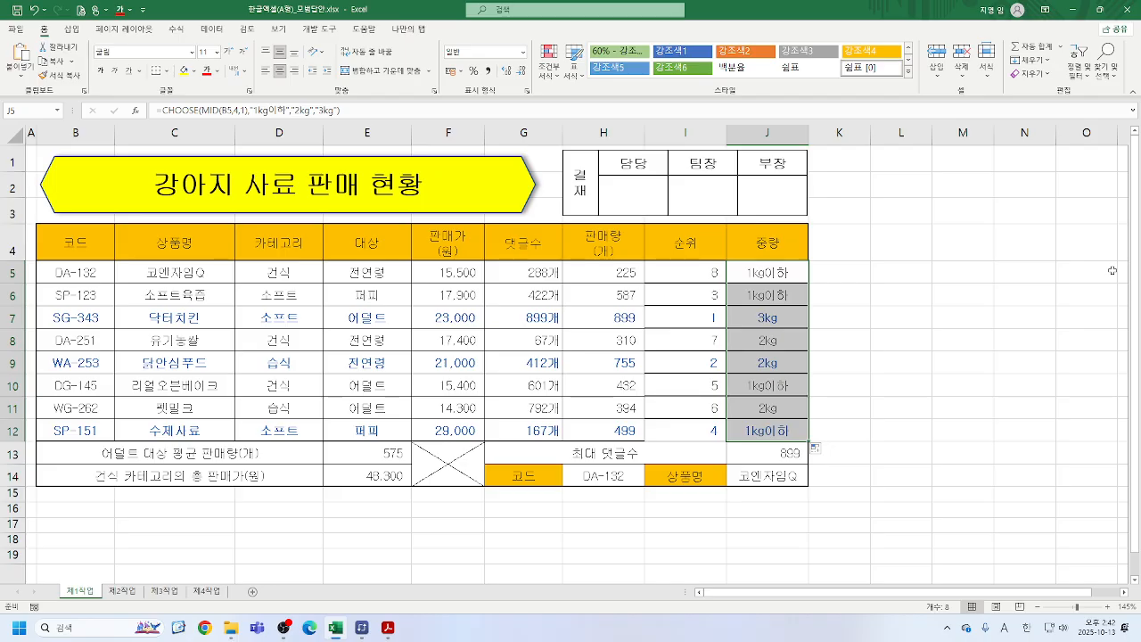
# - Widen column K and begin an IF formula in K5 with MID(B5,4,1) in its logical test
pyautogui.click(842, 272)
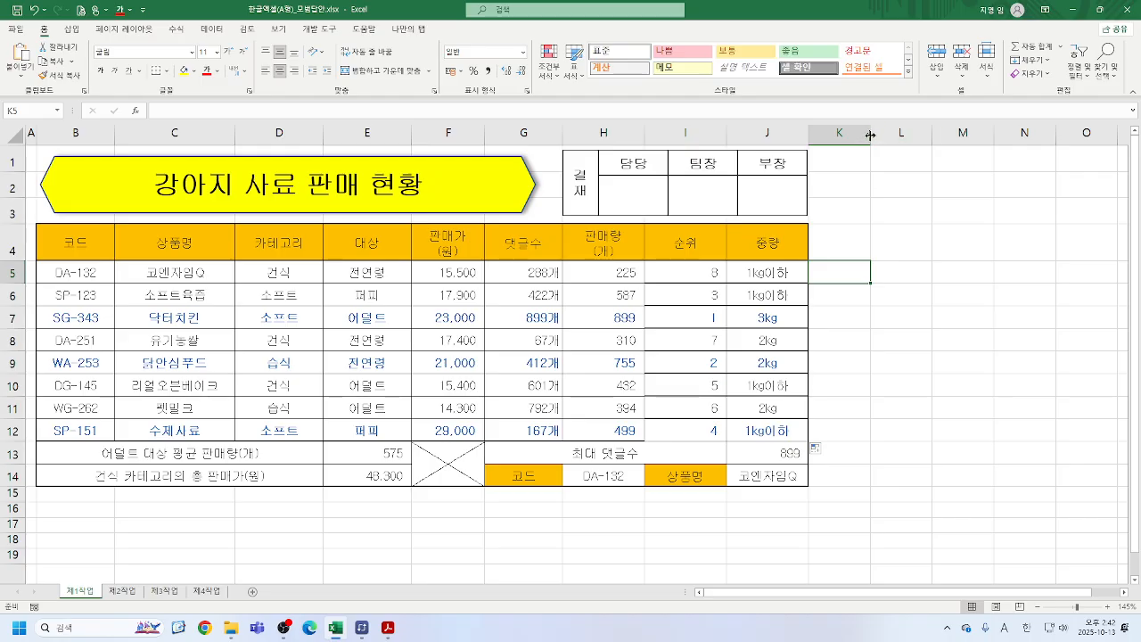
pyautogui.moveTo(869, 135); pyautogui.dragTo(924, 134)
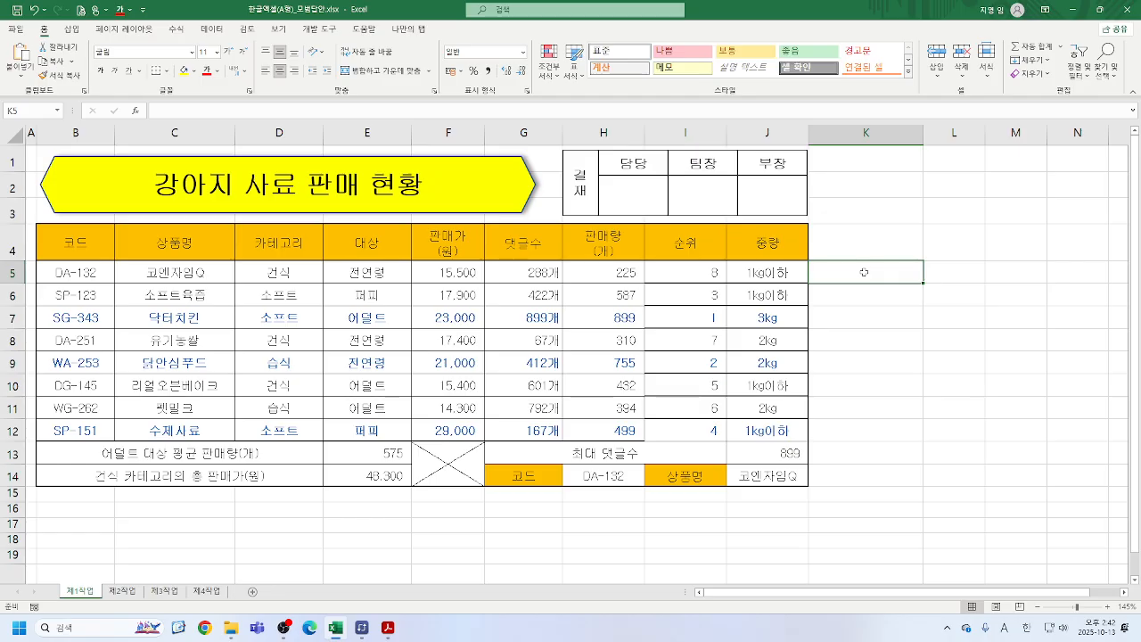
pyautogui.write('=')
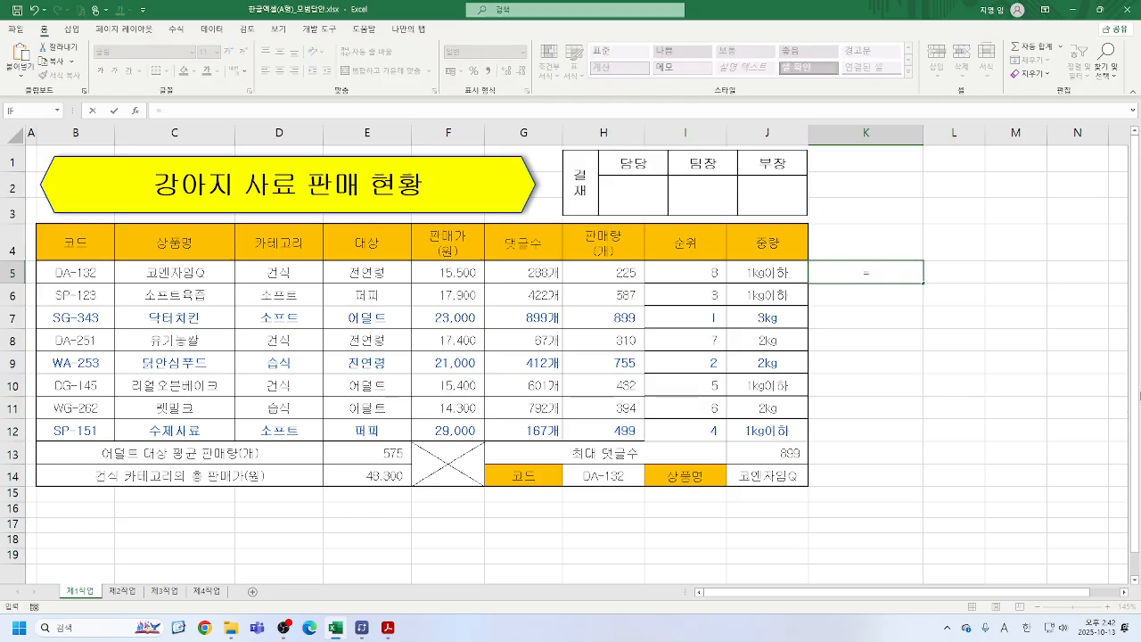
pyautogui.write('if')
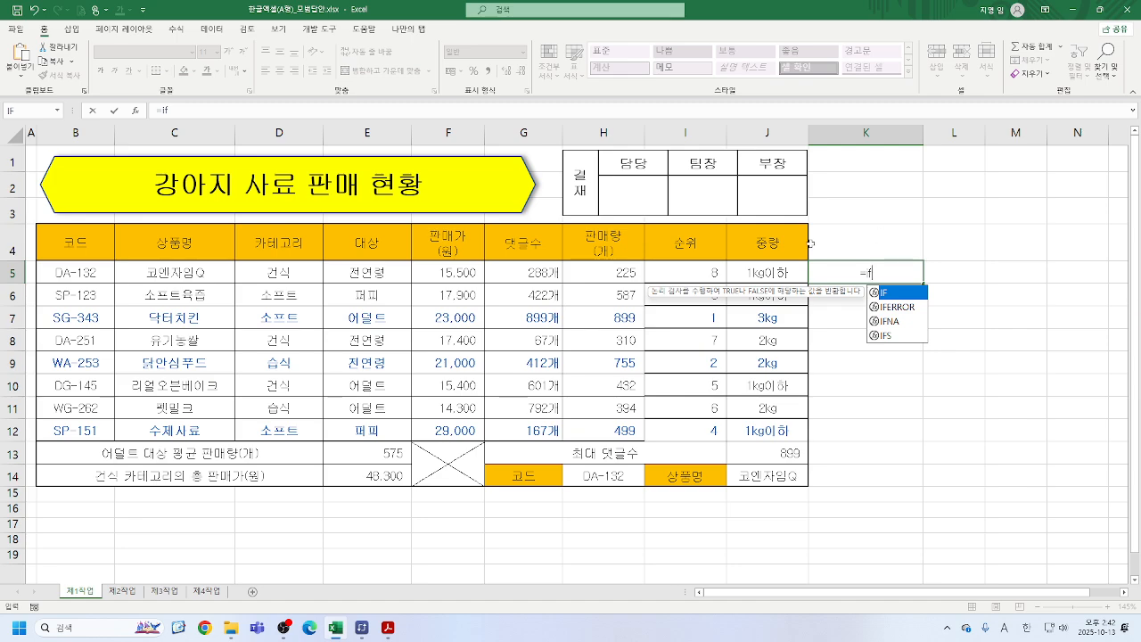
pyautogui.doubleClick(891, 294)
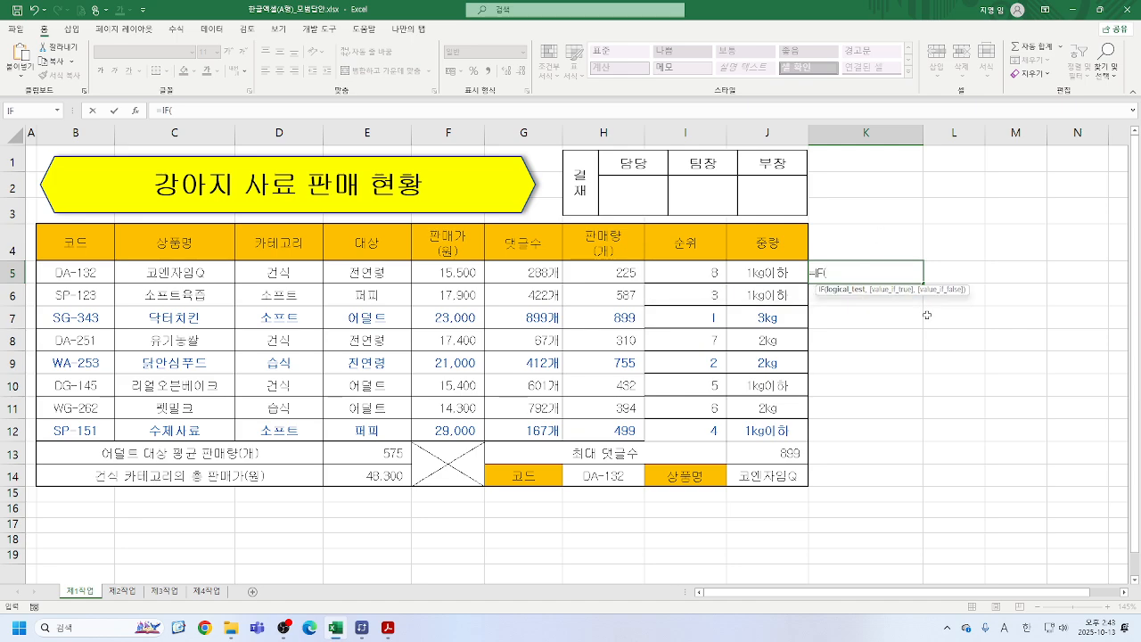
pyautogui.write('mi')
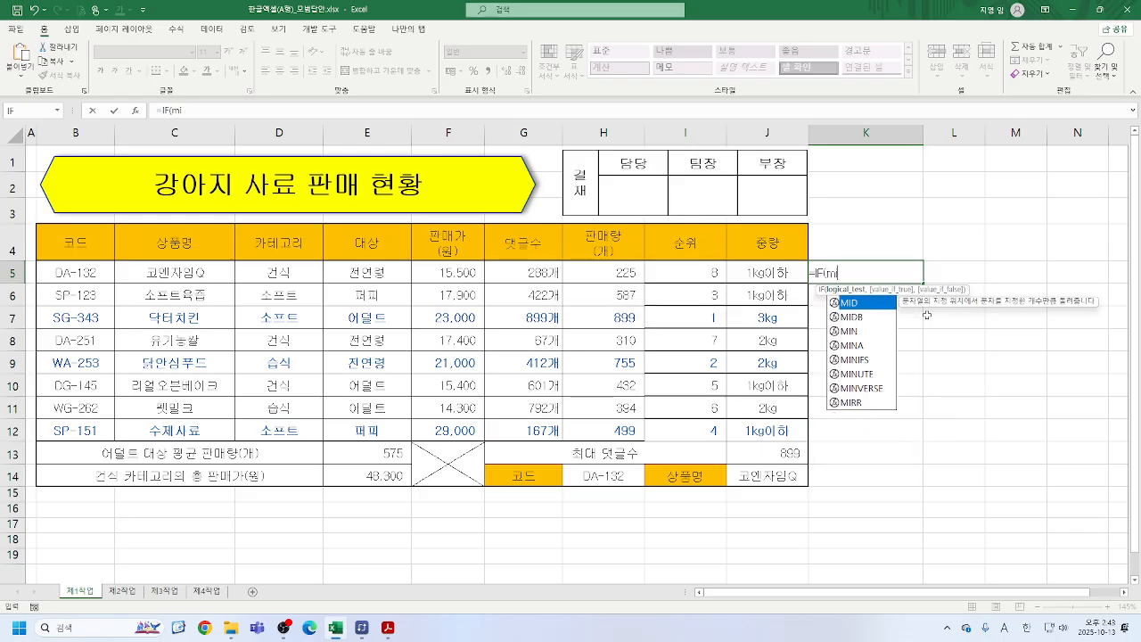
pyautogui.doubleClick(856, 304)
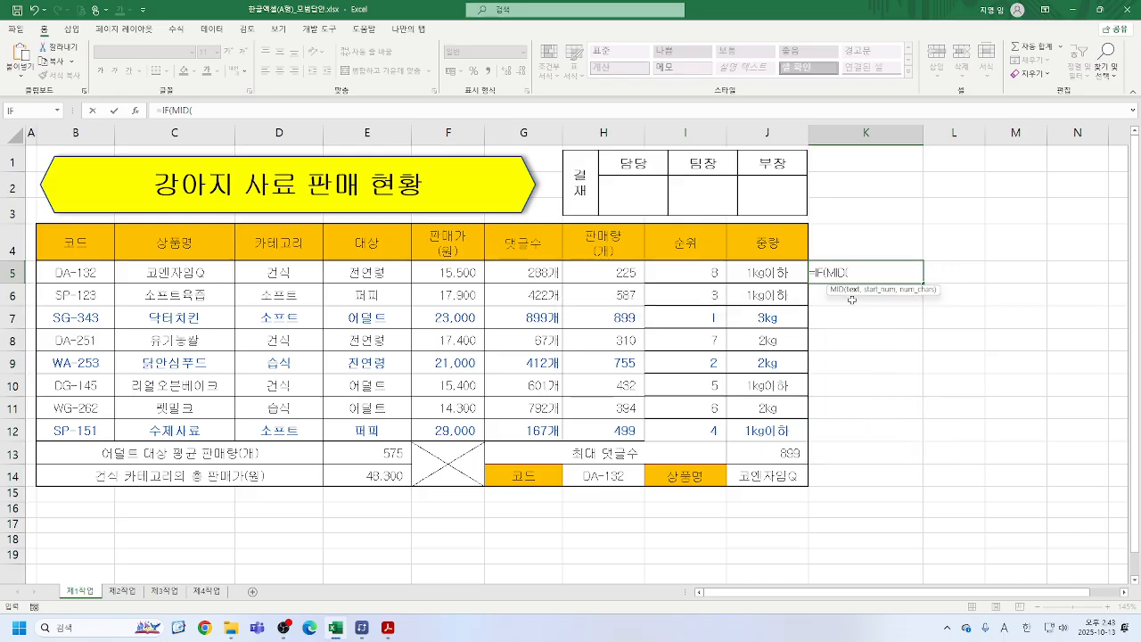
pyautogui.click(81, 271)
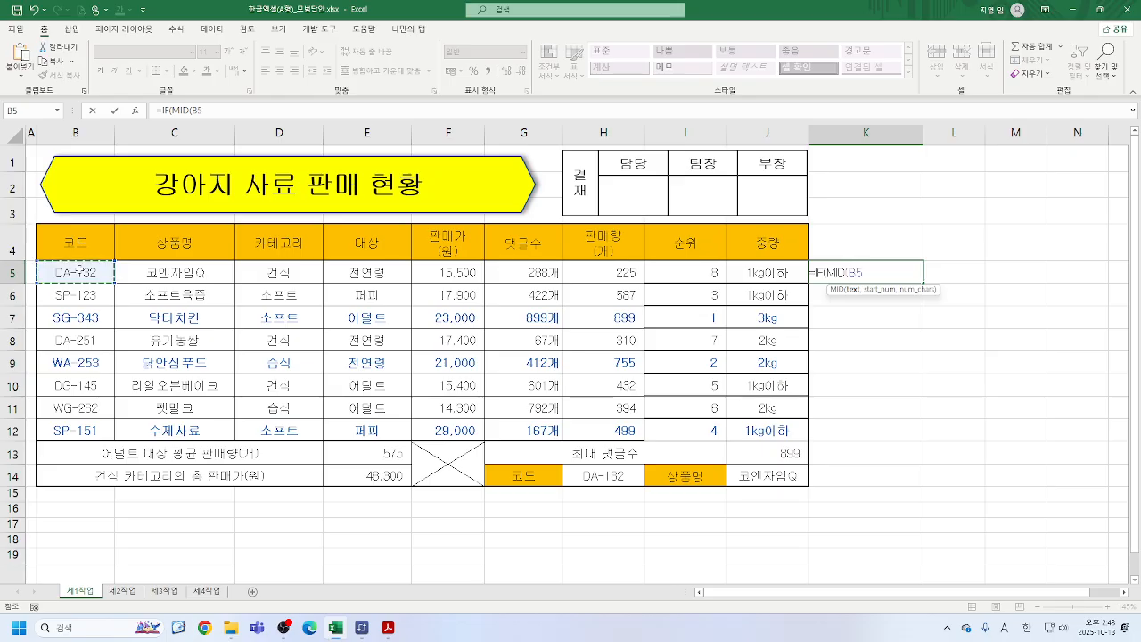
pyautogui.write(',4')
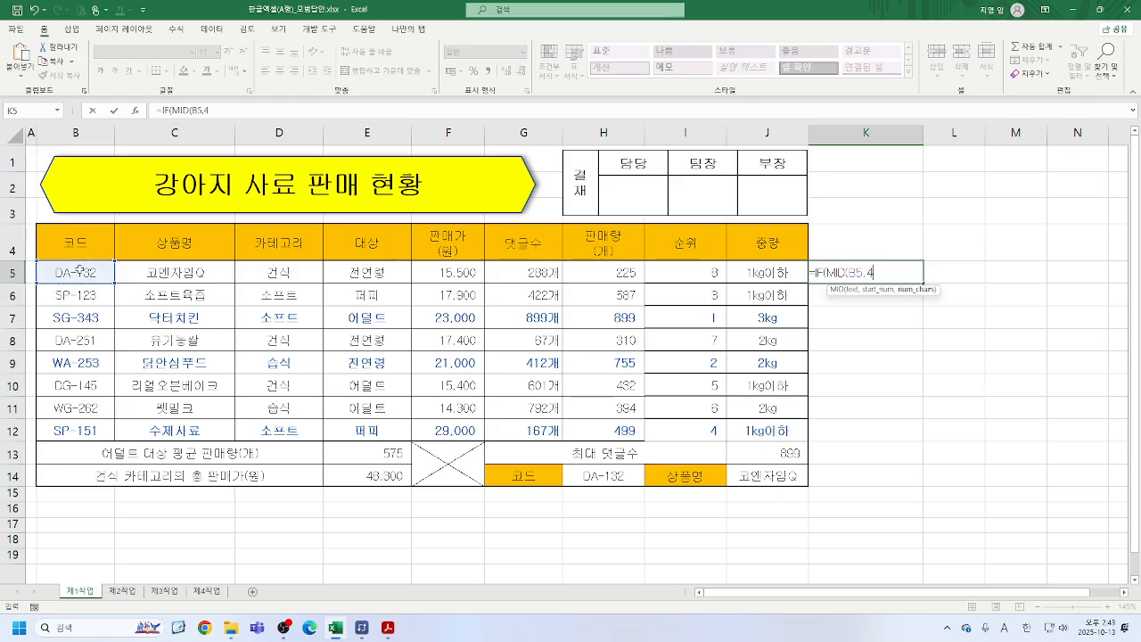
pyautogui.write(',1)')
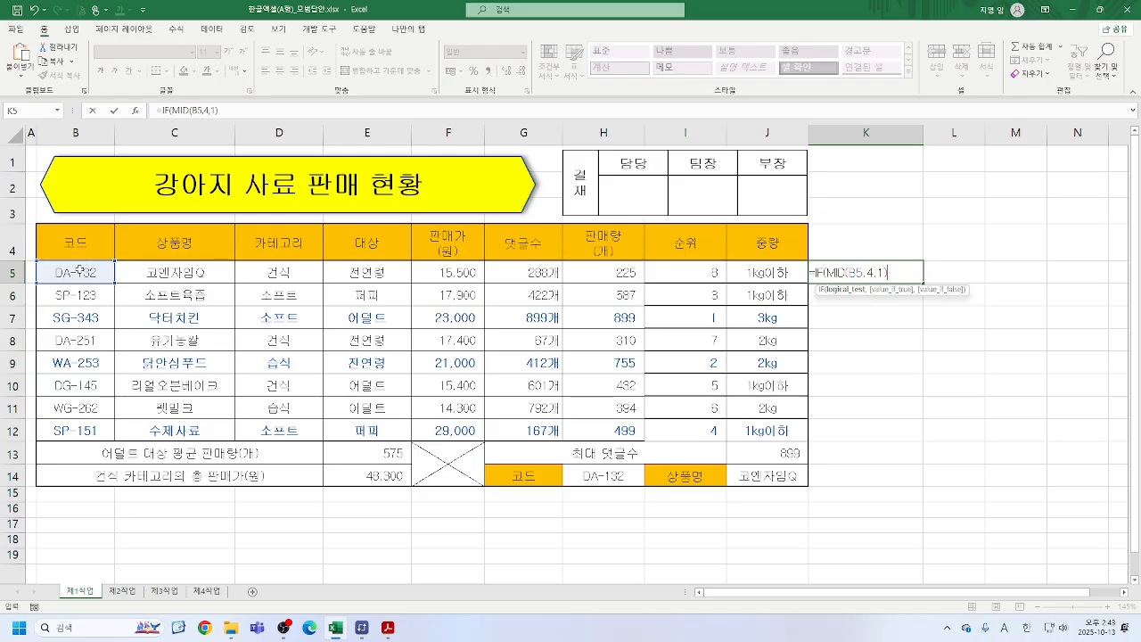
# - In the function arguments of the K5 formula, compare MID(B5,4,1) with "1" and set the true value to 1kg이하
pyautogui.click(136, 110)
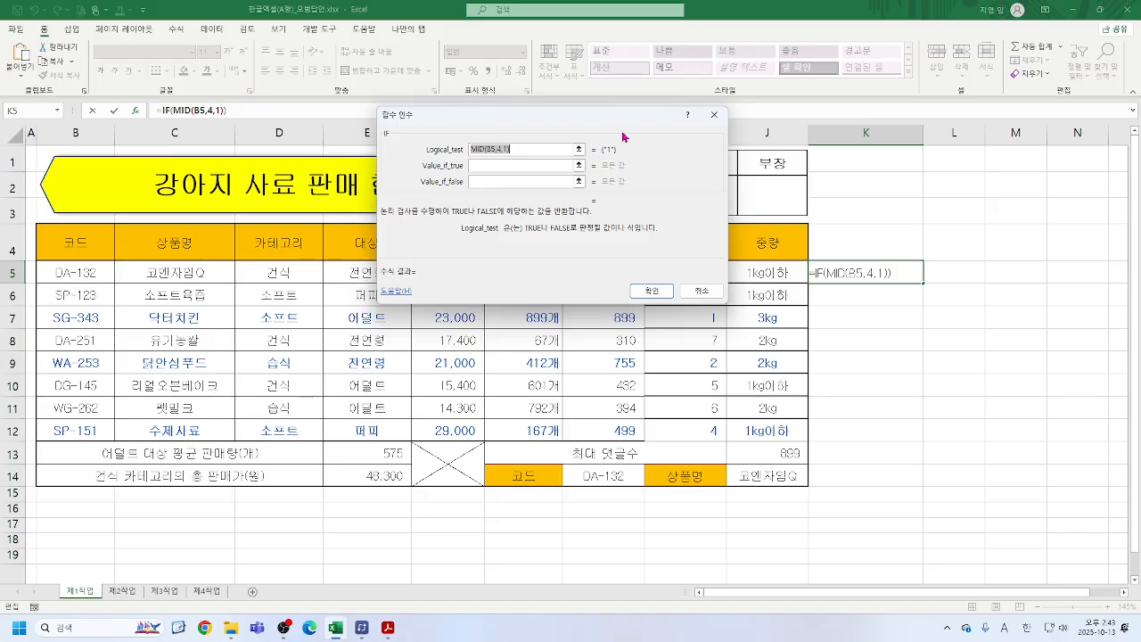
pyautogui.click(507, 167)
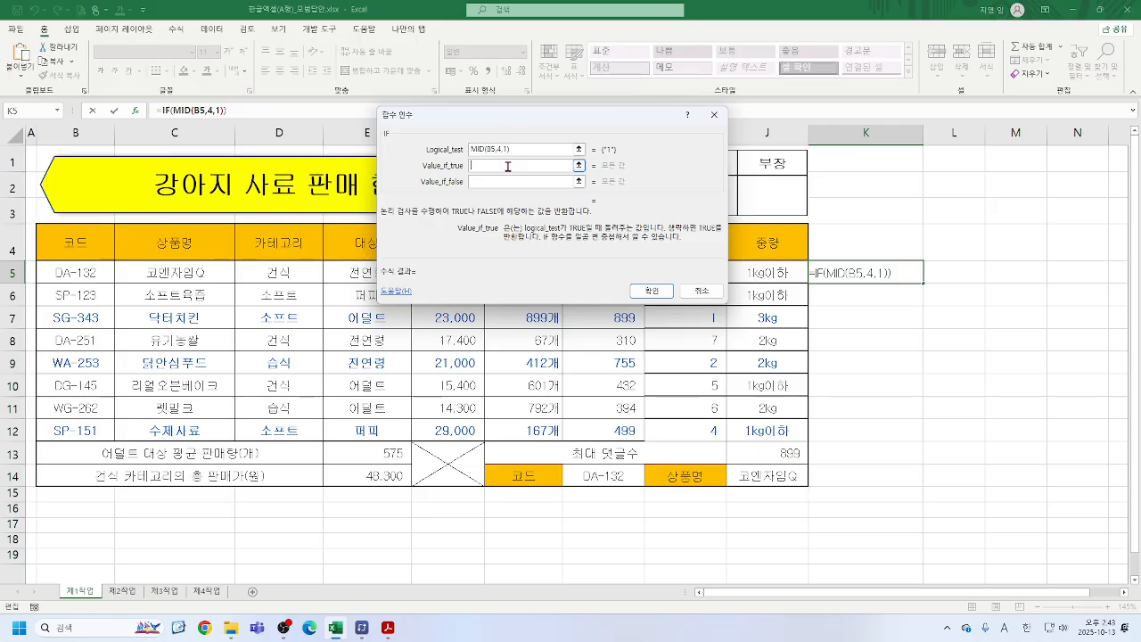
pyautogui.click(551, 151)
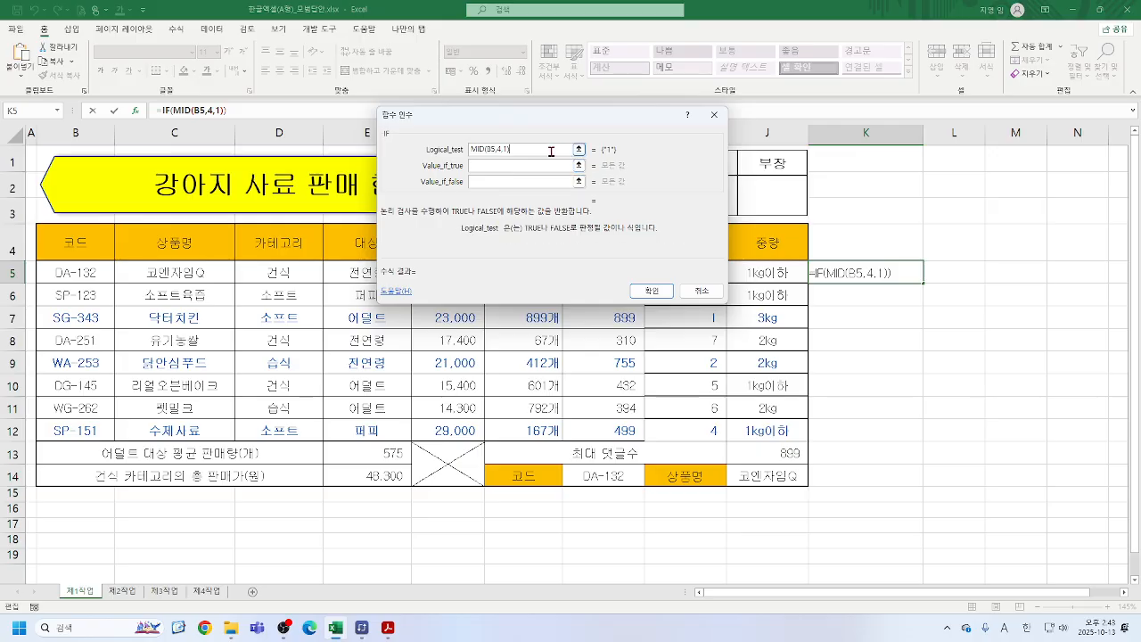
pyautogui.write('="1"')
pyautogui.press('Tab')
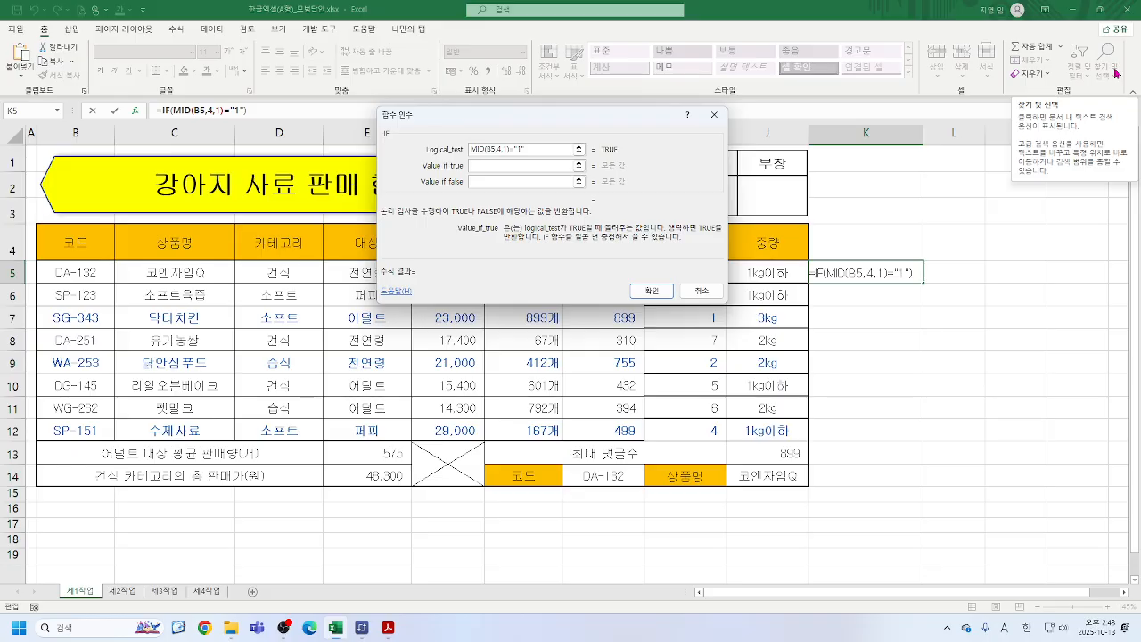
pyautogui.write('1')
pyautogui.press('BackSpace')
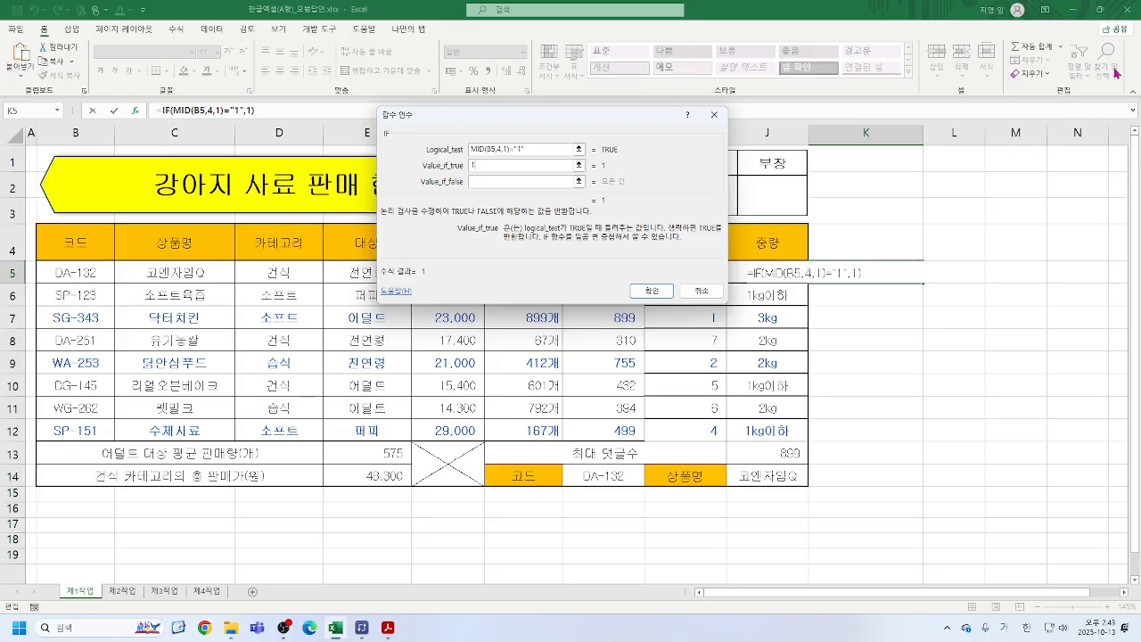
pyautogui.press('Hangul')
pyautogui.write('kg')
pyautogui.press('Hangul')
pyautogui.write('이하')
pyautogui.press('Tab')
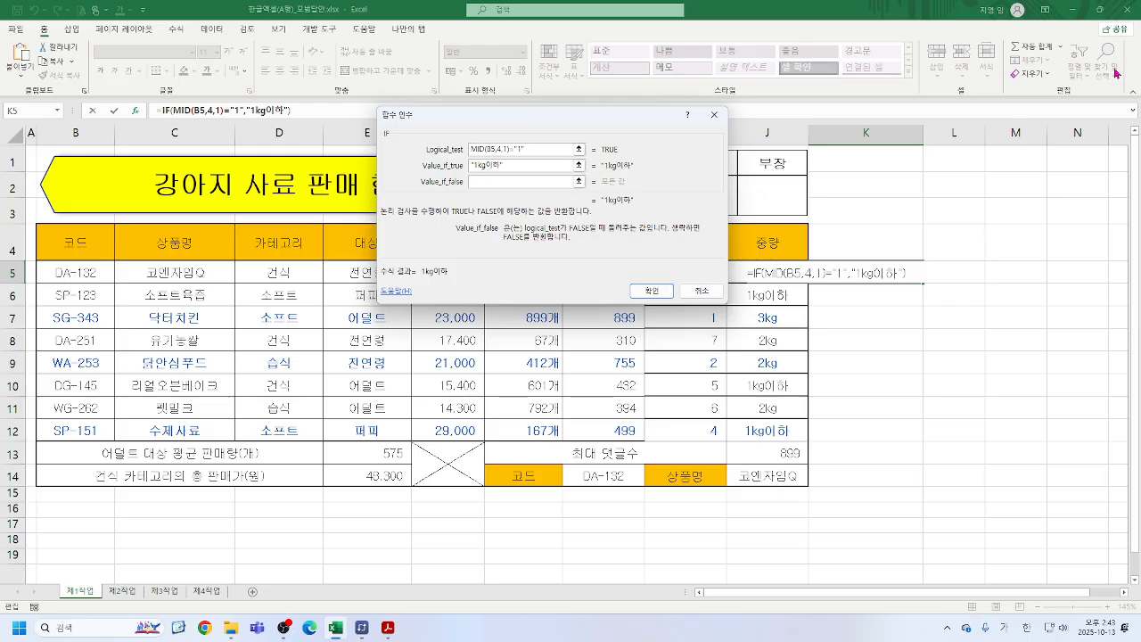
# - Nest a second IF as the false value, reusing the first test as MID(B5,4,1)="2"
pyautogui.moveTo(535, 149); pyautogui.dragTo(357, 152)
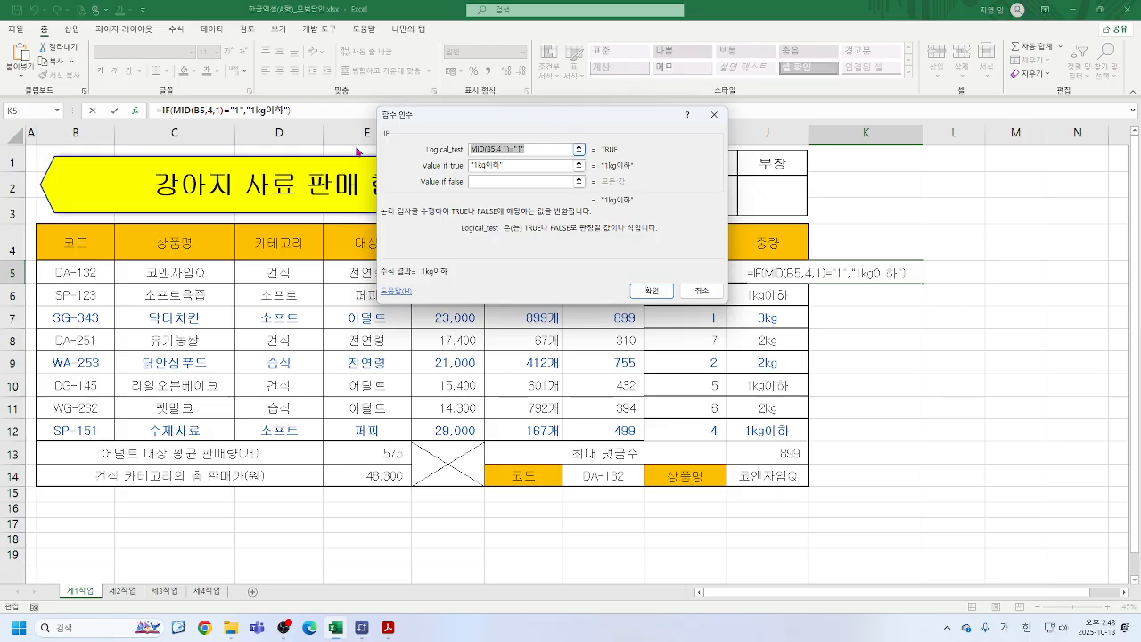
pyautogui.click(535, 182)
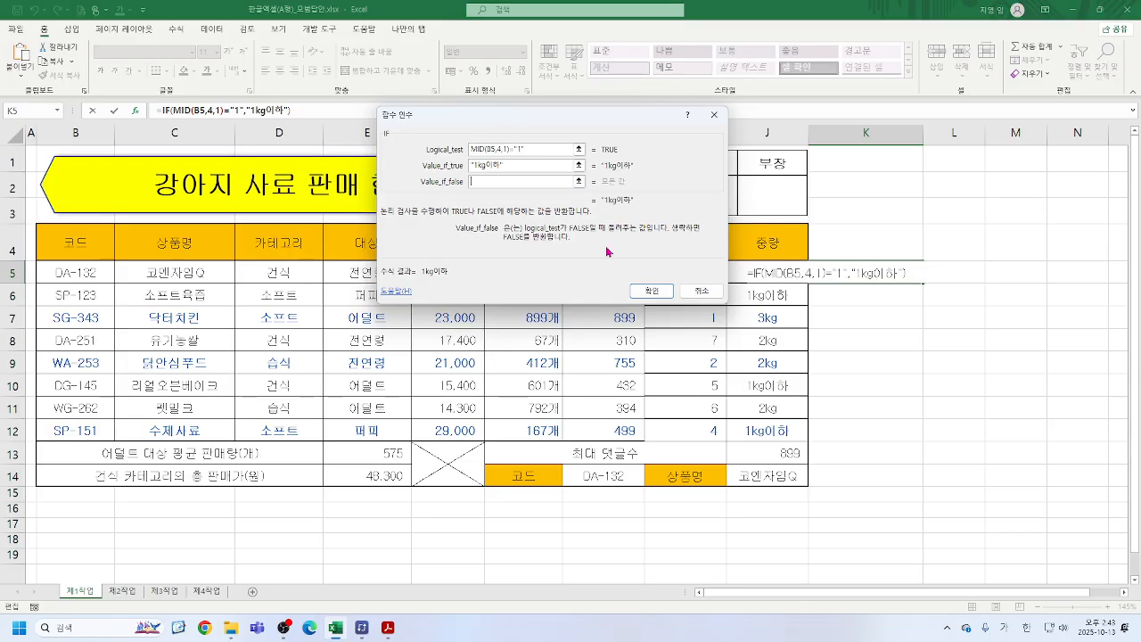
pyautogui.click(22, 114)
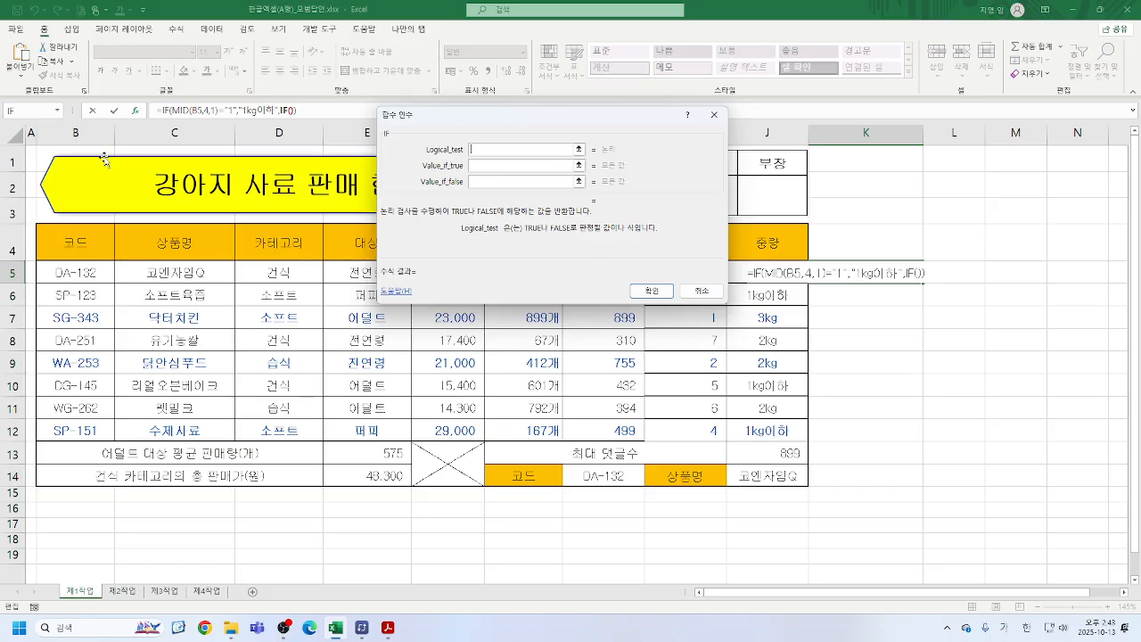
pyautogui.hotkey('ctrl', 'v')
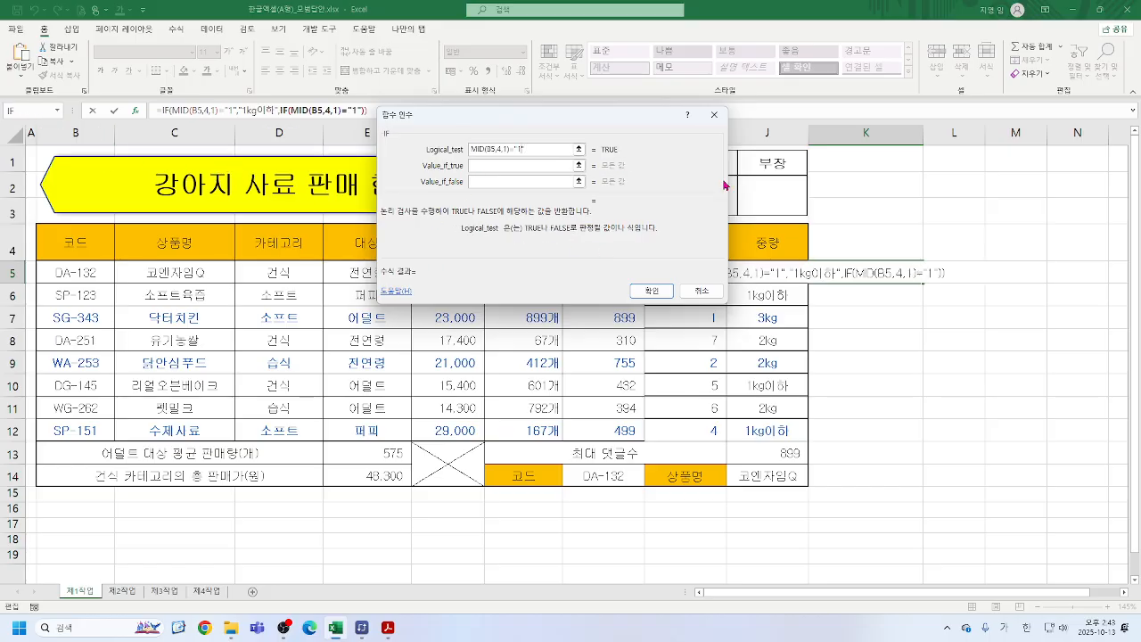
pyautogui.write('2')
pyautogui.press('Delete')
# - Give the nested IF the true value 2kg and false value 3kg, and fill the formula from K5 down to K12
pyautogui.click(525, 168)
pyautogui.write('2ㅏㅎ')
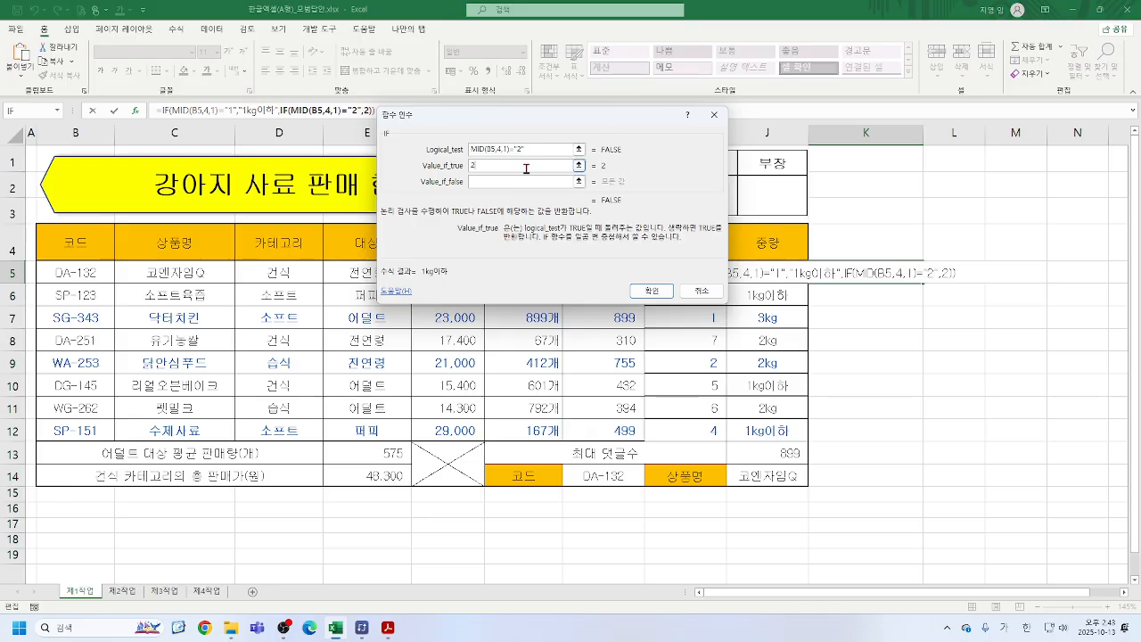
pyautogui.press('BackSpace')
pyautogui.press('BackSpace')
pyautogui.press('Hangul')
pyautogui.write('kg')
pyautogui.press('Tab')
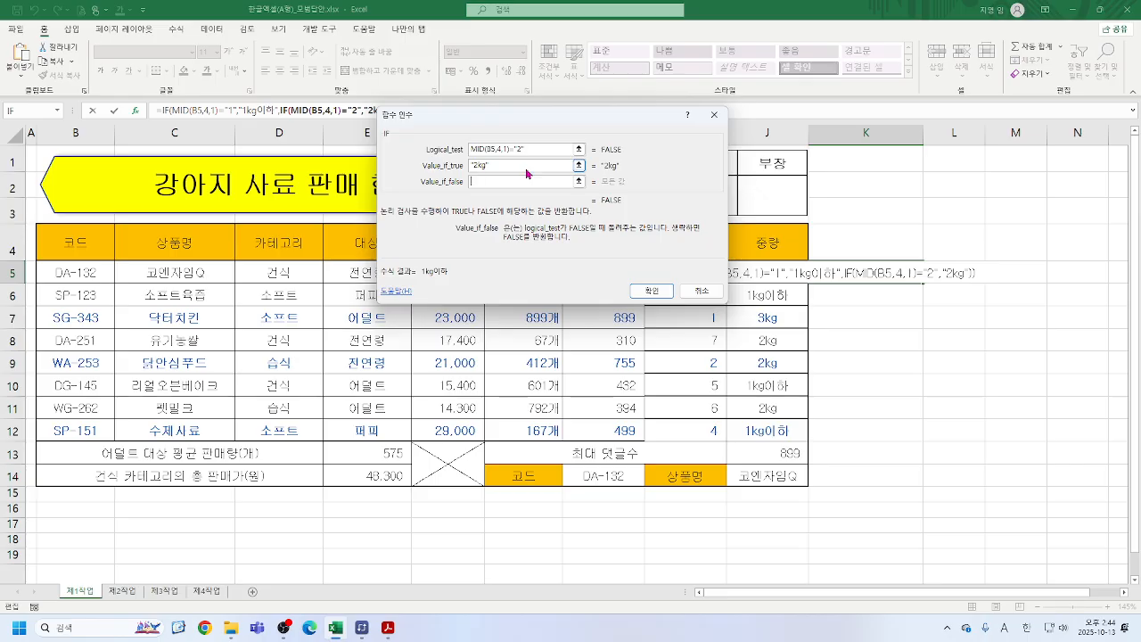
pyautogui.write('3kg')
pyautogui.press('Tab')
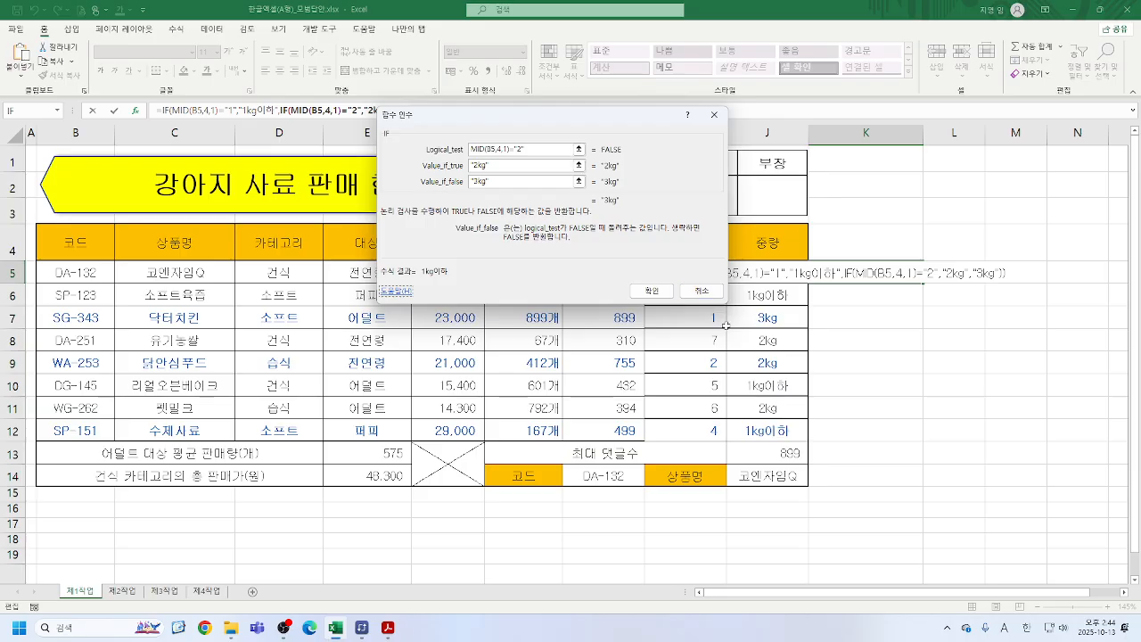
pyautogui.click(648, 292)
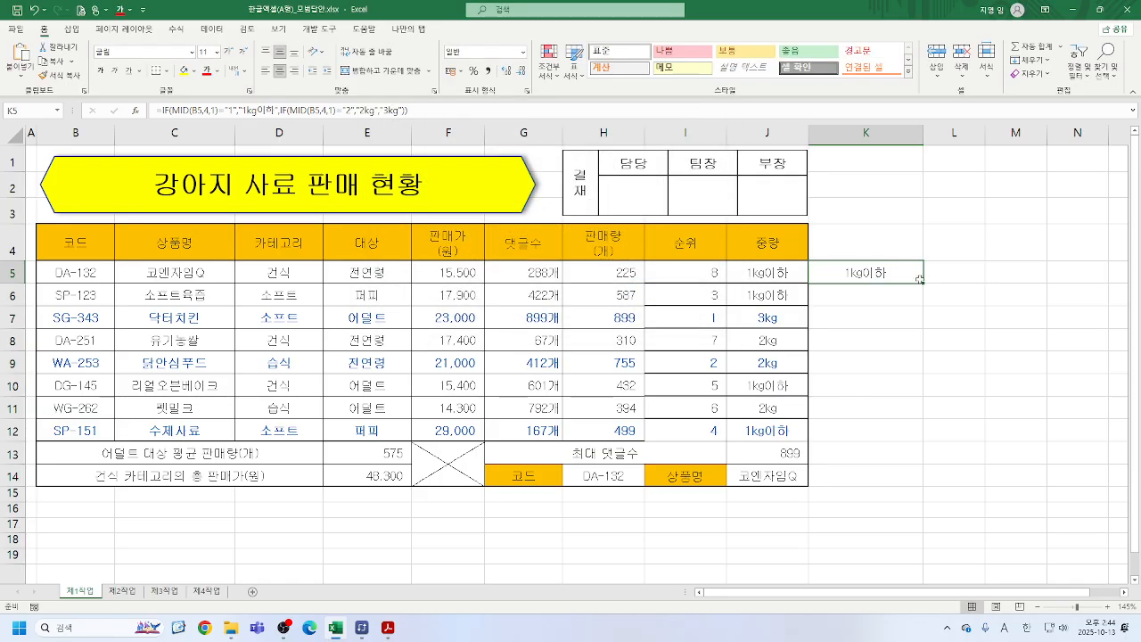
pyautogui.moveTo(923, 283); pyautogui.dragTo(925, 437)
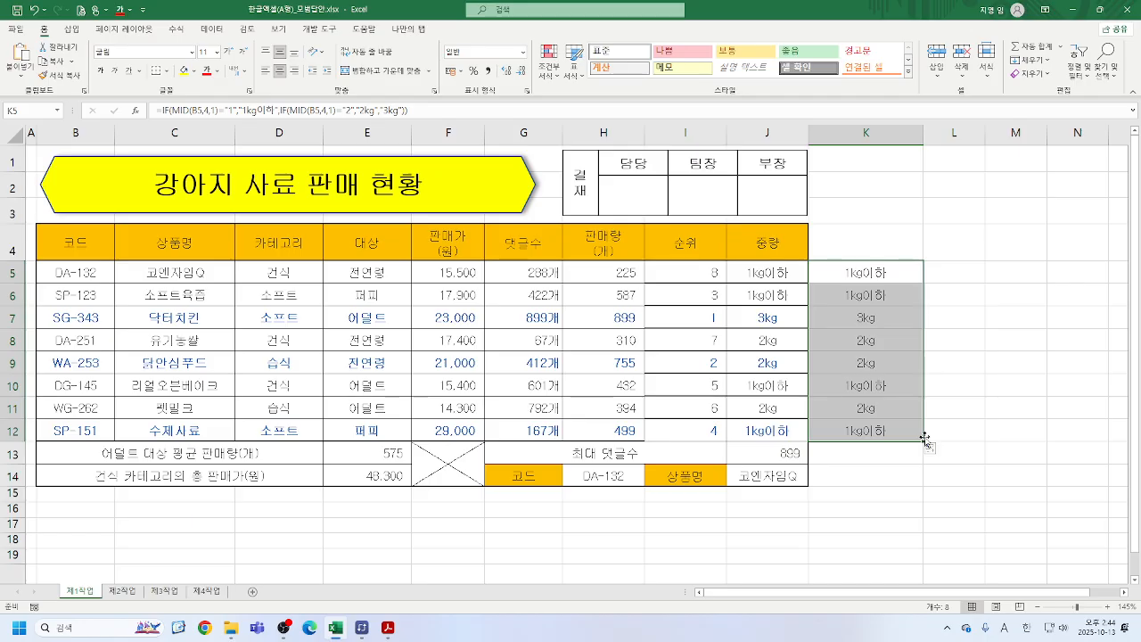
# - Clear the trial formulas in K5:K12 and the 중량 cells J5:J12
pyautogui.moveTo(861, 273); pyautogui.dragTo(875, 431)
pyautogui.press('Delete')
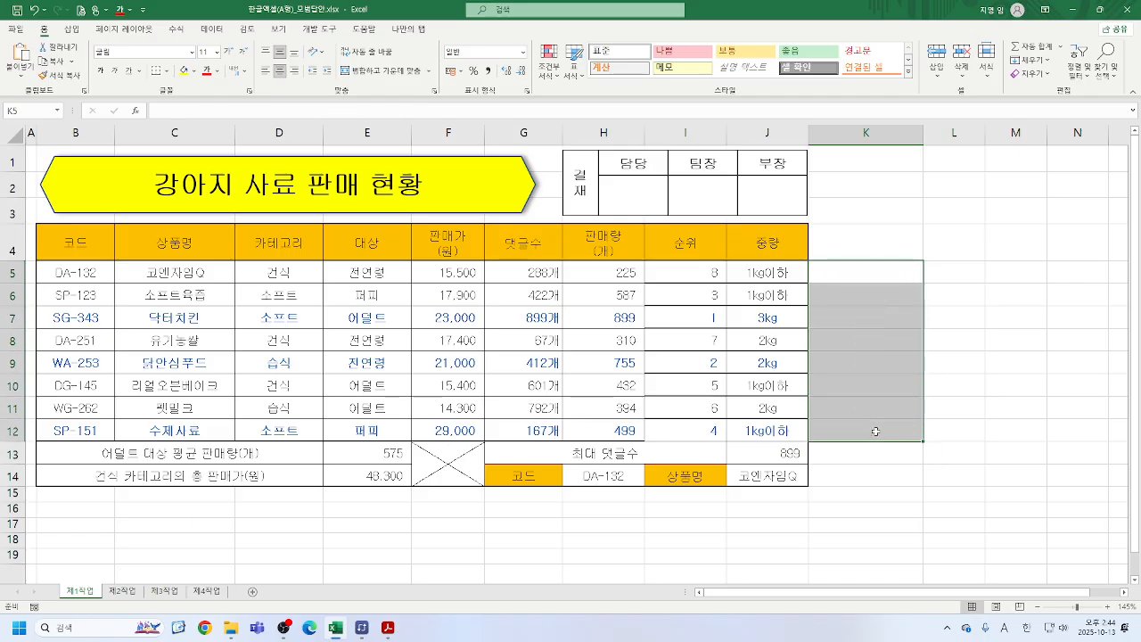
pyautogui.moveTo(764, 273); pyautogui.dragTo(766, 432)
pyautogui.press('Delete')
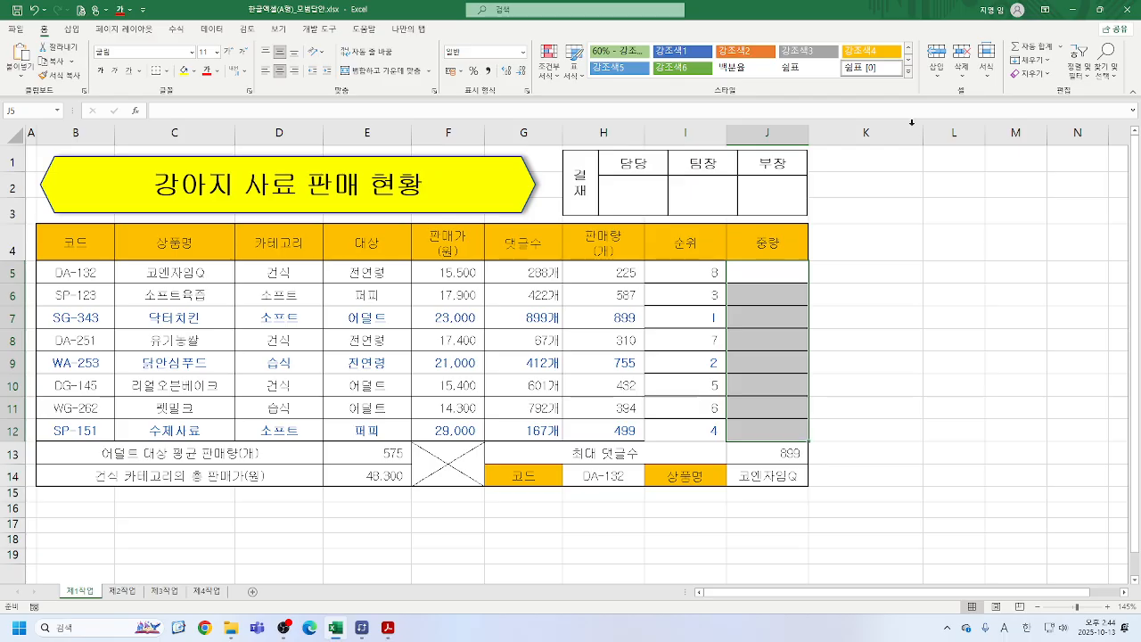
# - Start a CHOOSE formula in J5 with a nested MID function as its index number
pyautogui.click(766, 269)
pyautogui.write('=')
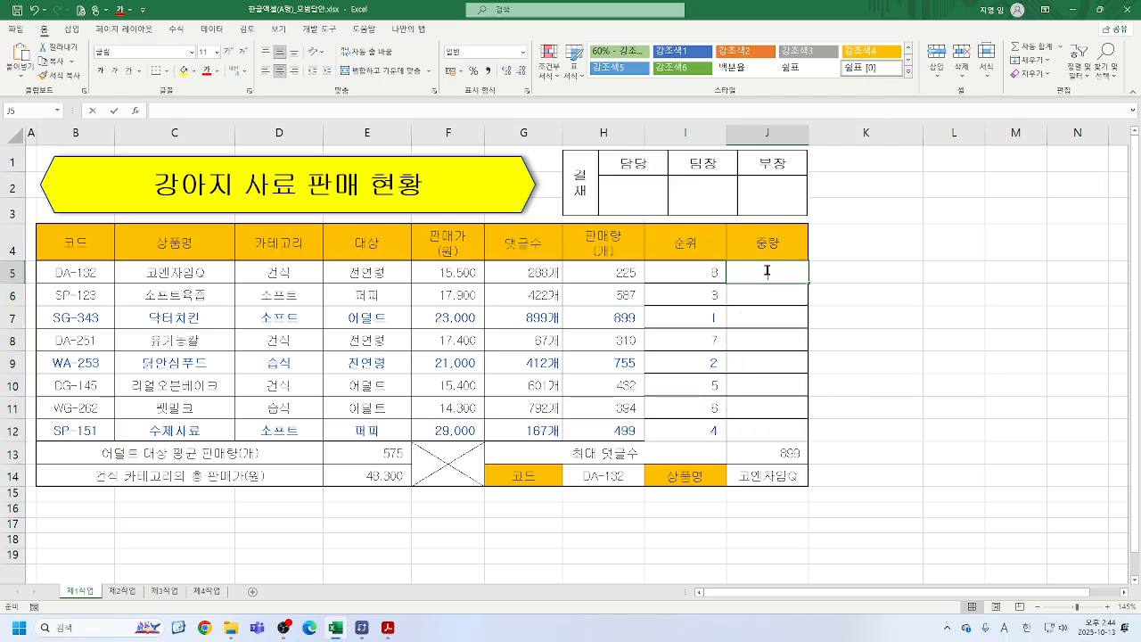
pyautogui.write('ch')
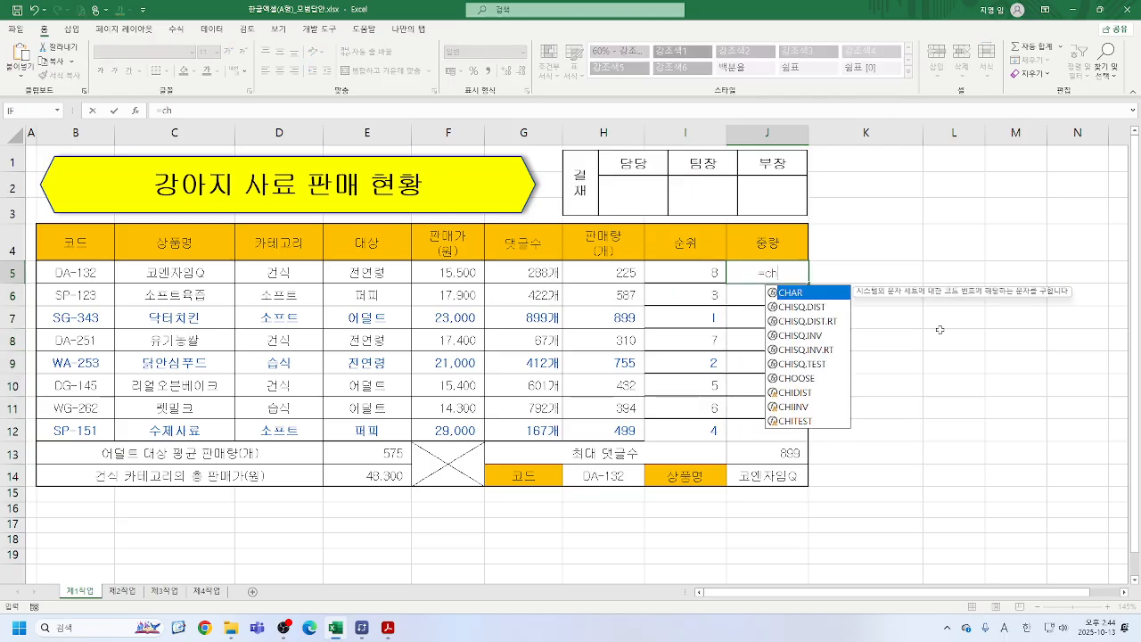
pyautogui.doubleClick(816, 381)
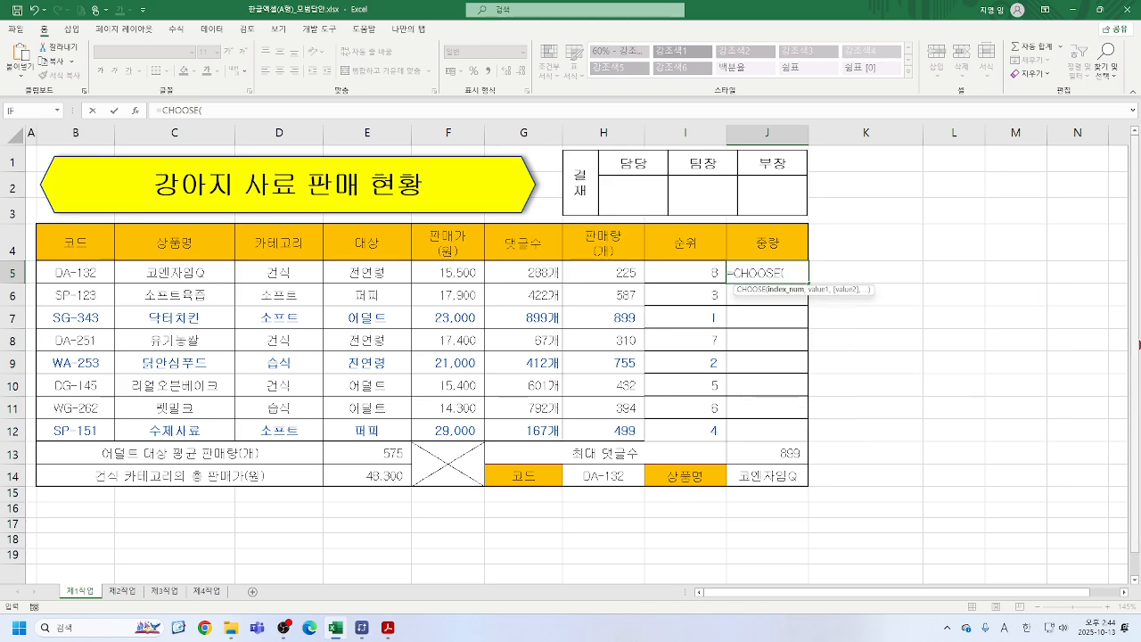
pyautogui.write('mi')
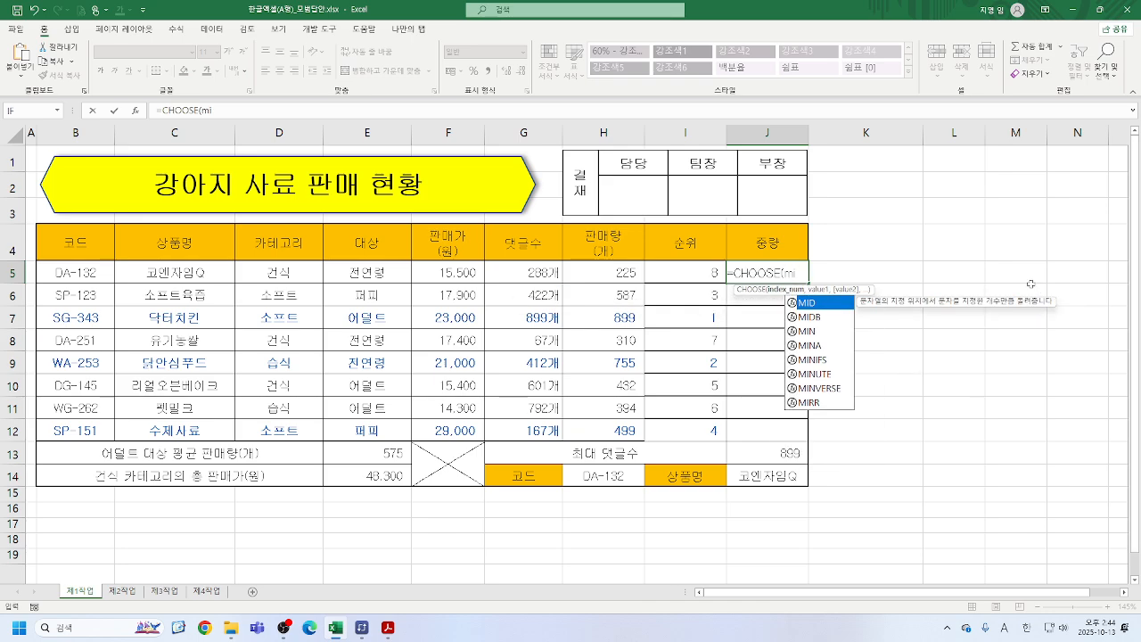
pyautogui.doubleClick(815, 303)
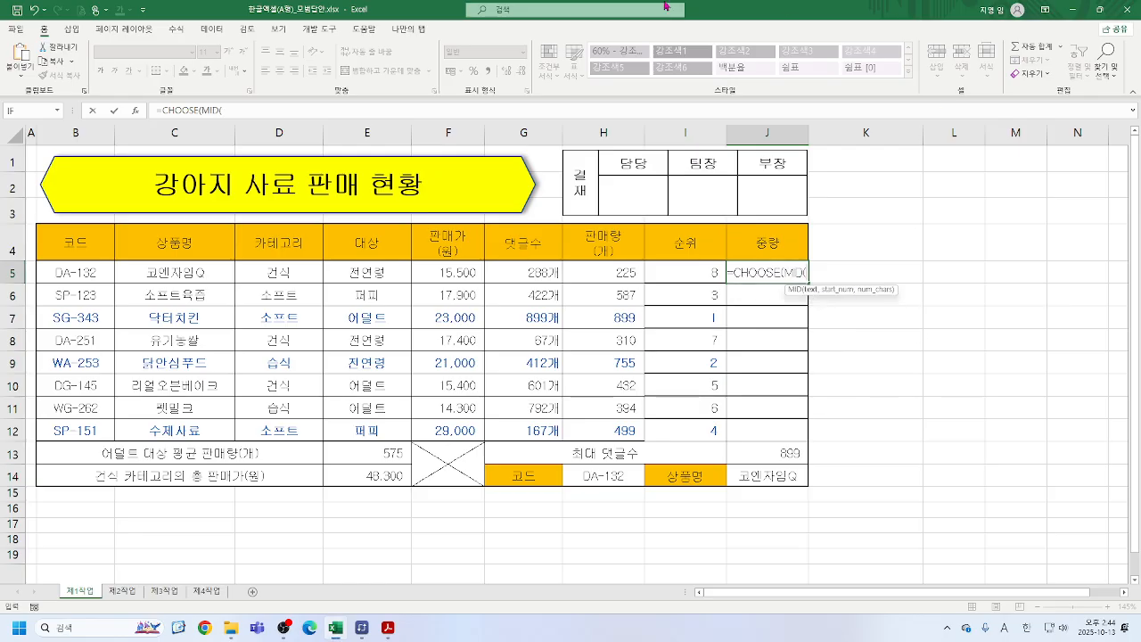
# - In the function arguments of the nested MID, set the text to B5, the start position to 4 and the character count to 1
pyautogui.click(135, 111)
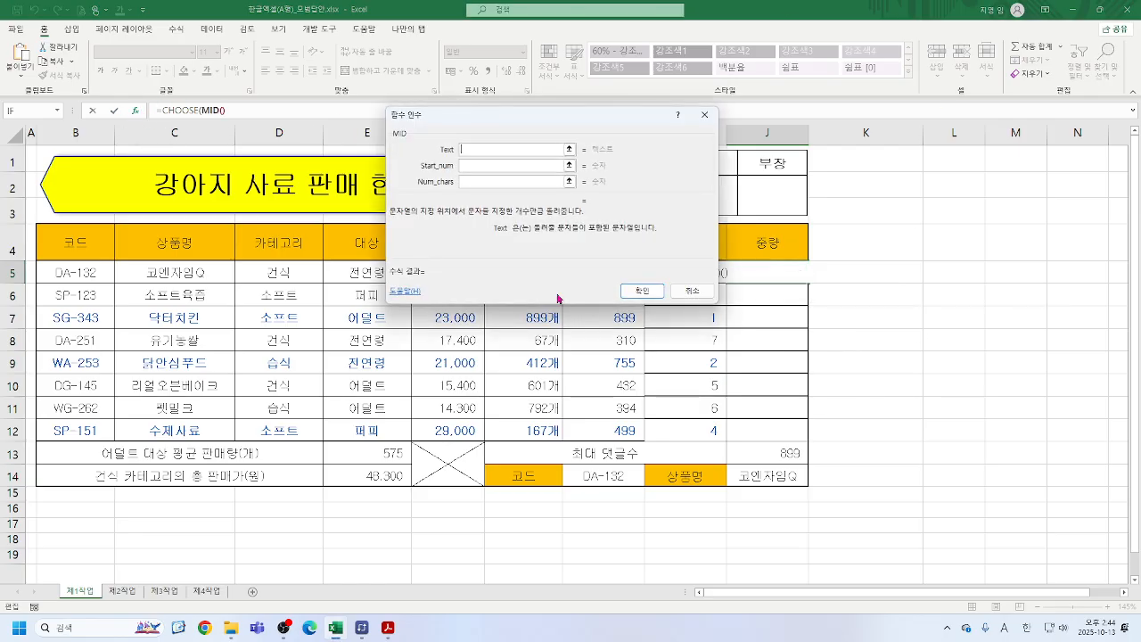
pyautogui.click(74, 278)
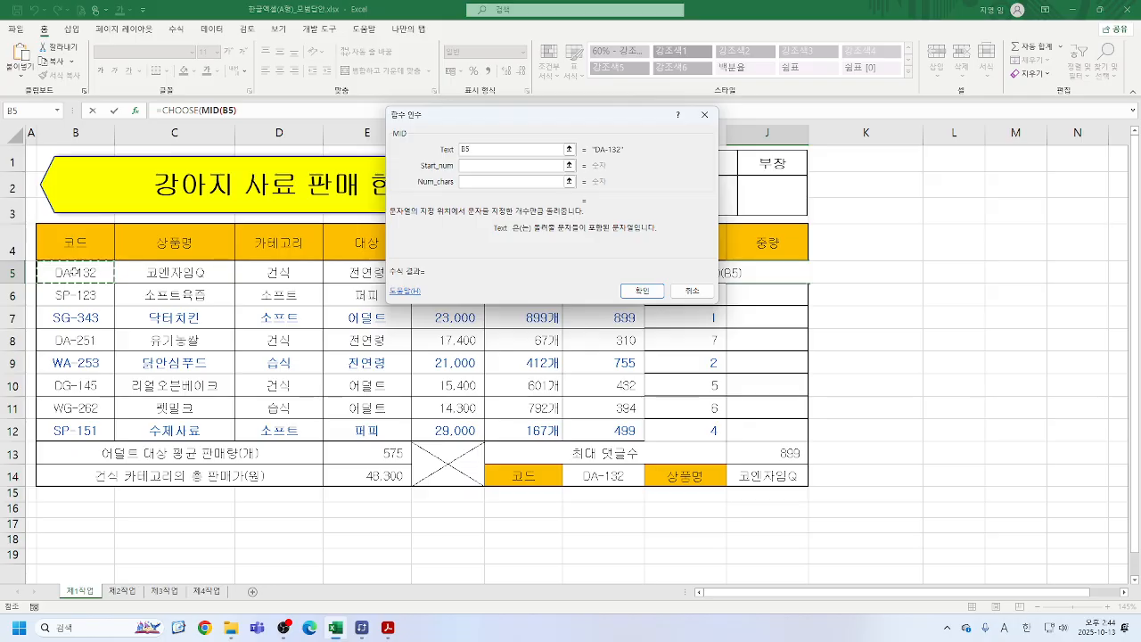
pyautogui.press('Tab')
pyautogui.write('4')
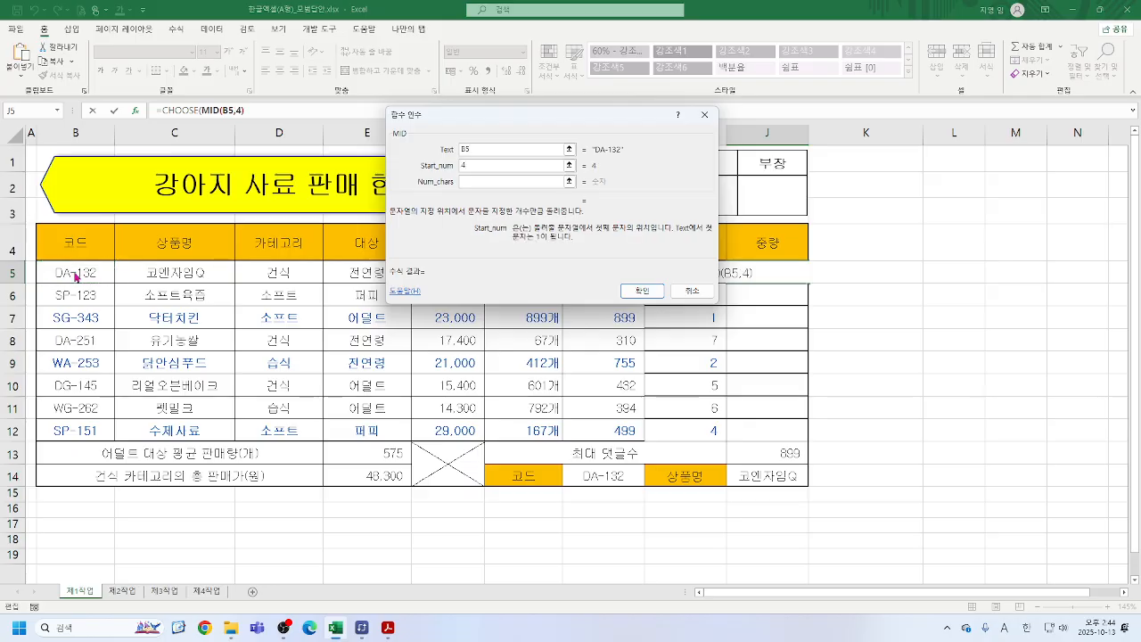
pyautogui.press('Tab')
pyautogui.write('1')
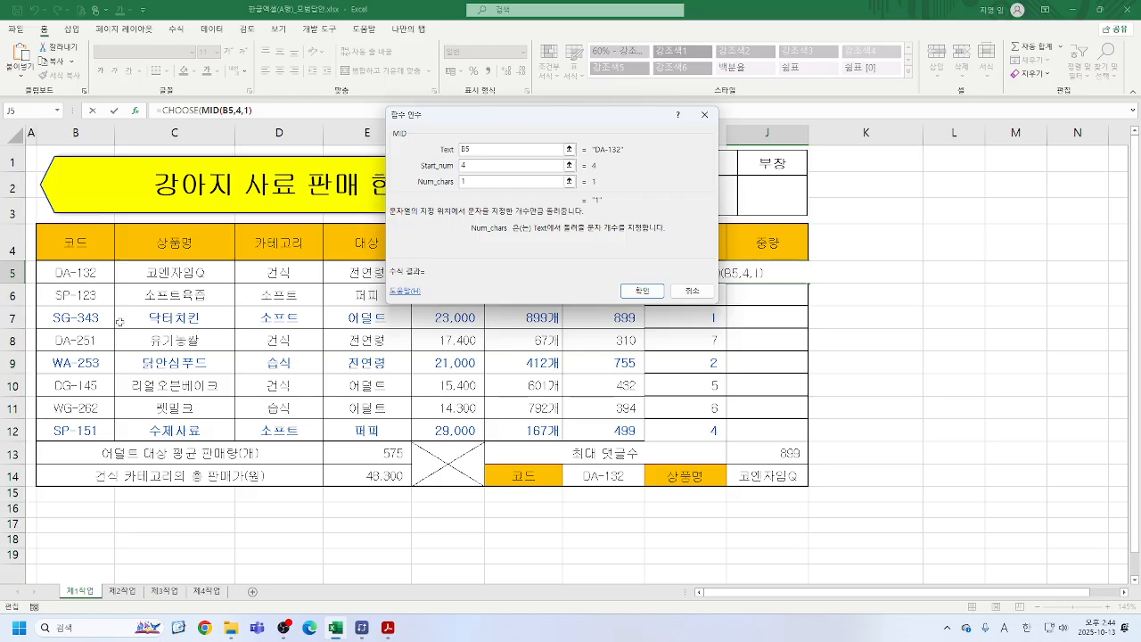
# - In the CHOOSE function arguments, set the values to 1kg이하, 2kg and 3kg and complete the J5 formula
pyautogui.click(183, 111)
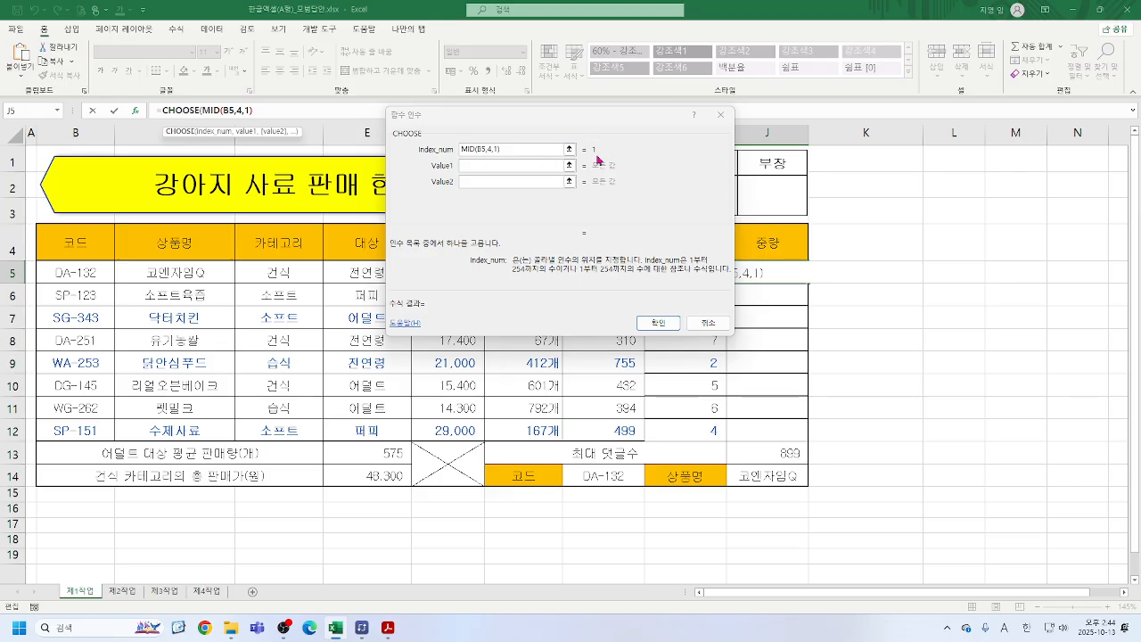
pyautogui.click(496, 167)
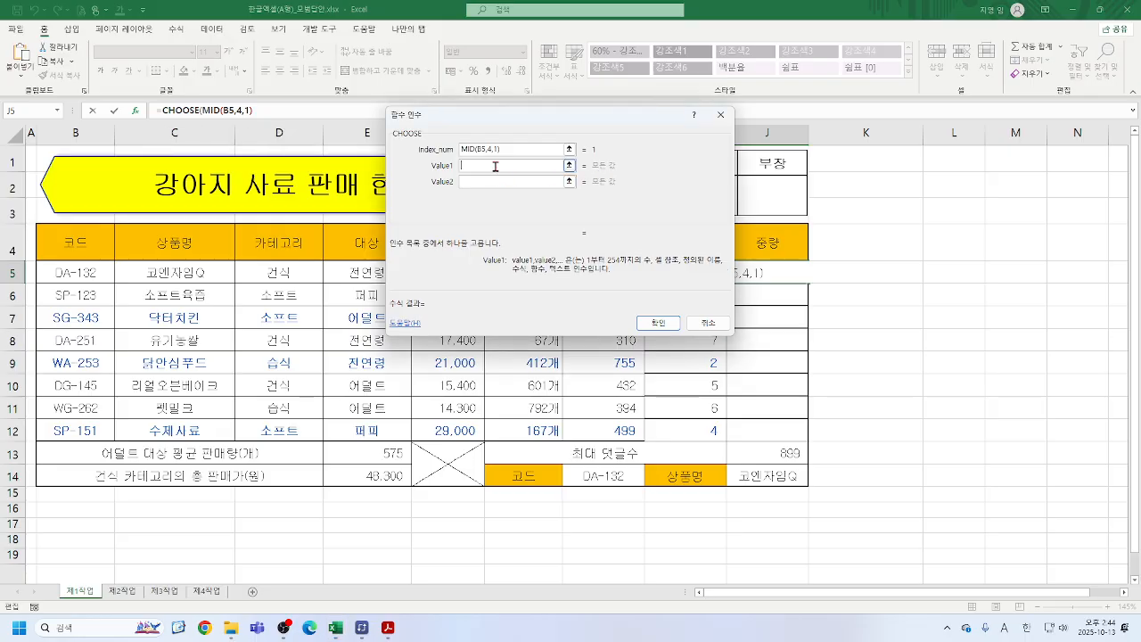
pyautogui.write('1kg이하')
pyautogui.press('Tab')
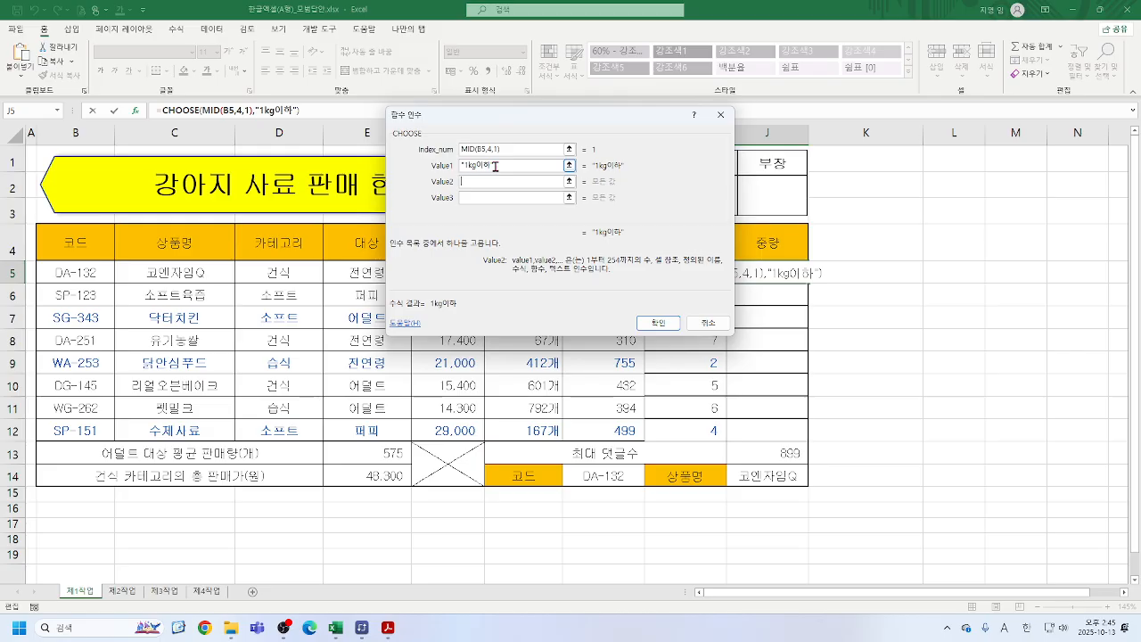
pyautogui.write('2kg')
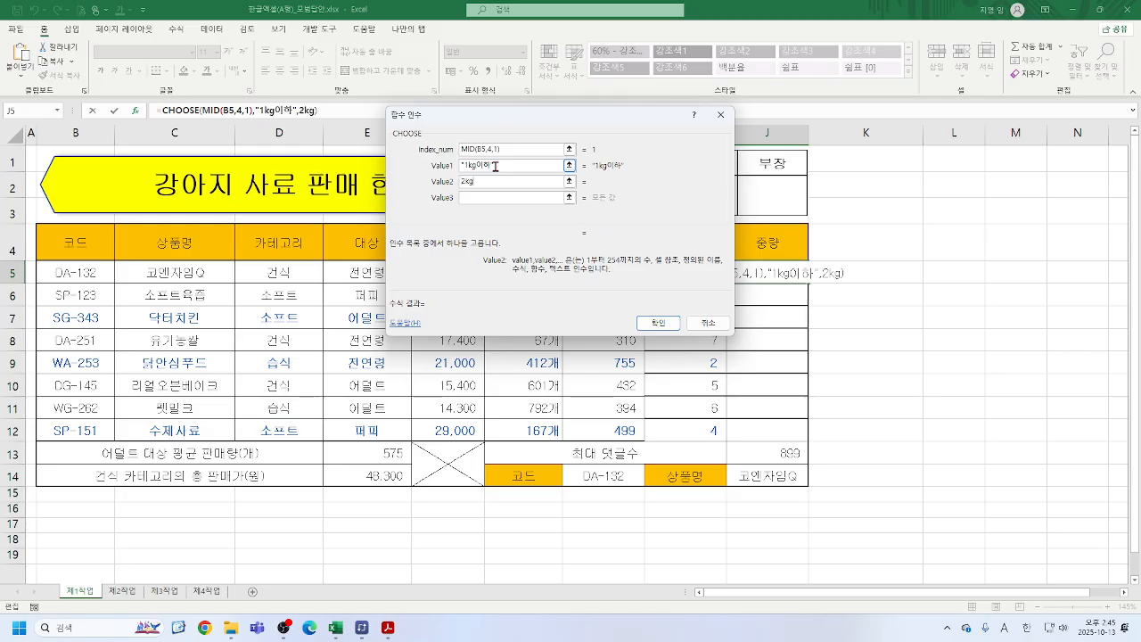
pyautogui.press('Tab')
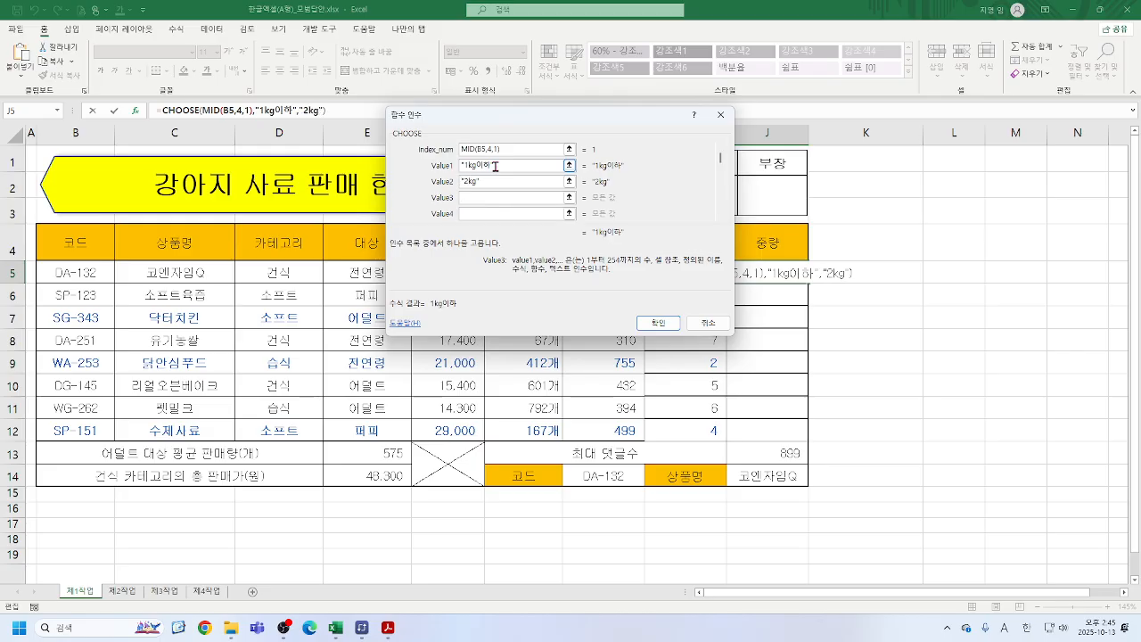
pyautogui.write('3kg')
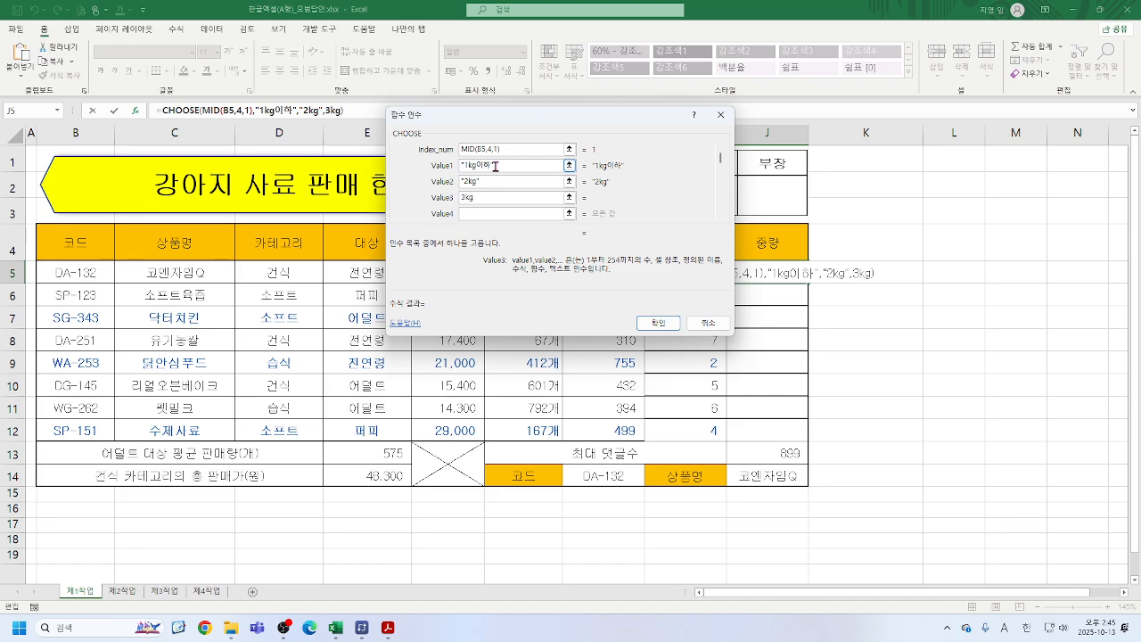
pyautogui.press('Tab')
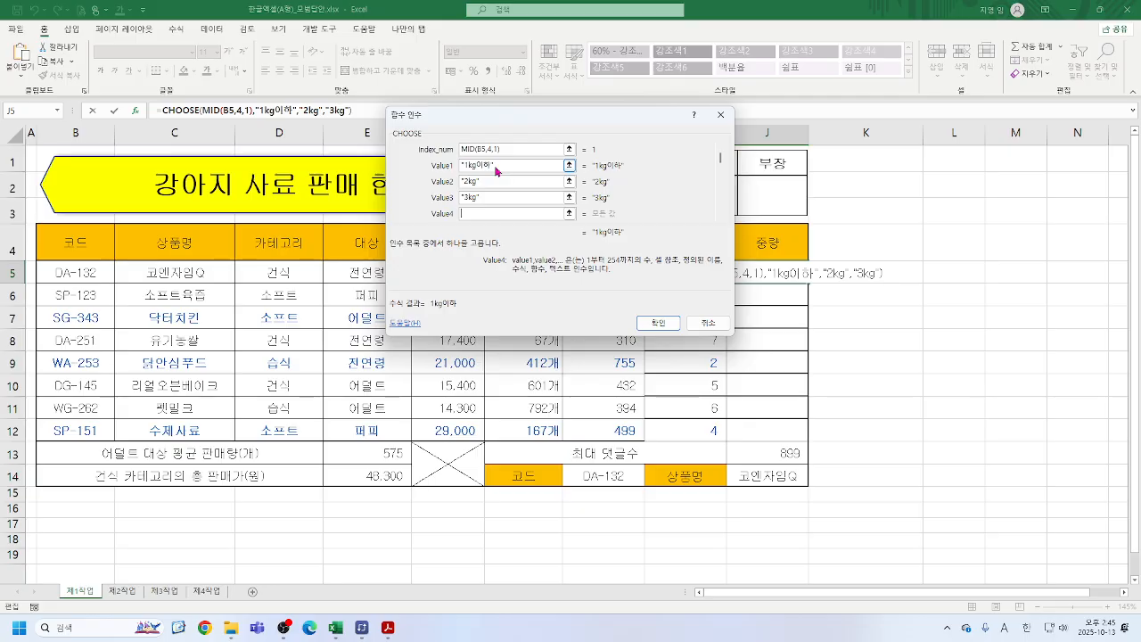
pyautogui.click(658, 323)
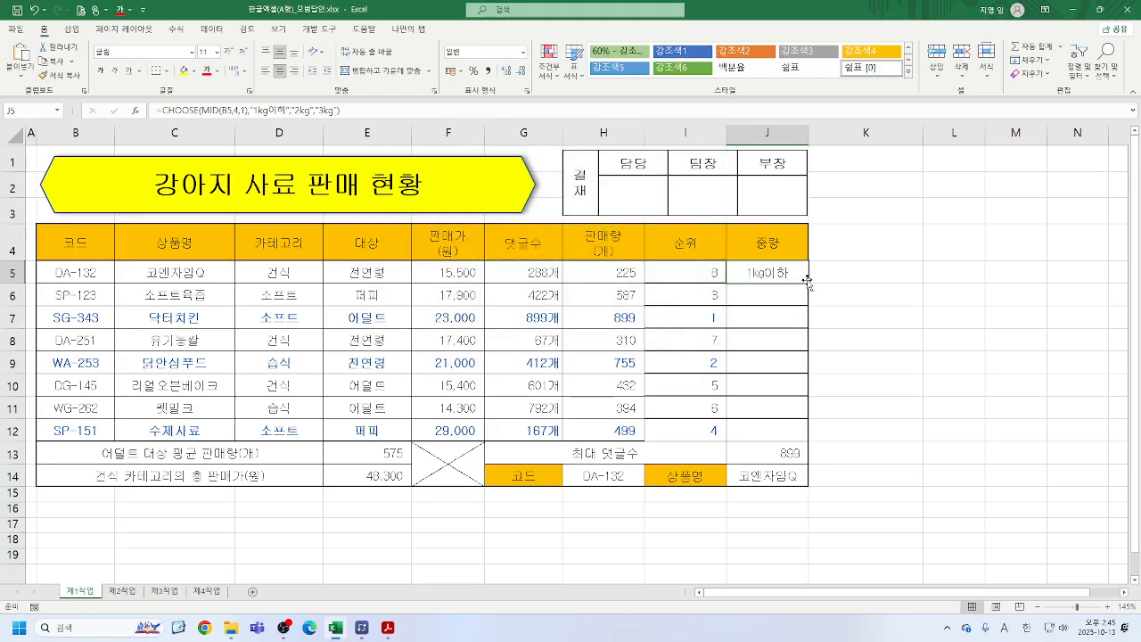
# - Fill the CHOOSE formula from J5 down to J12 in the 중량 column
pyautogui.moveTo(809, 283); pyautogui.dragTo(818, 411)
pyautogui.moveTo(821, 443); pyautogui.dragTo(821, 443)
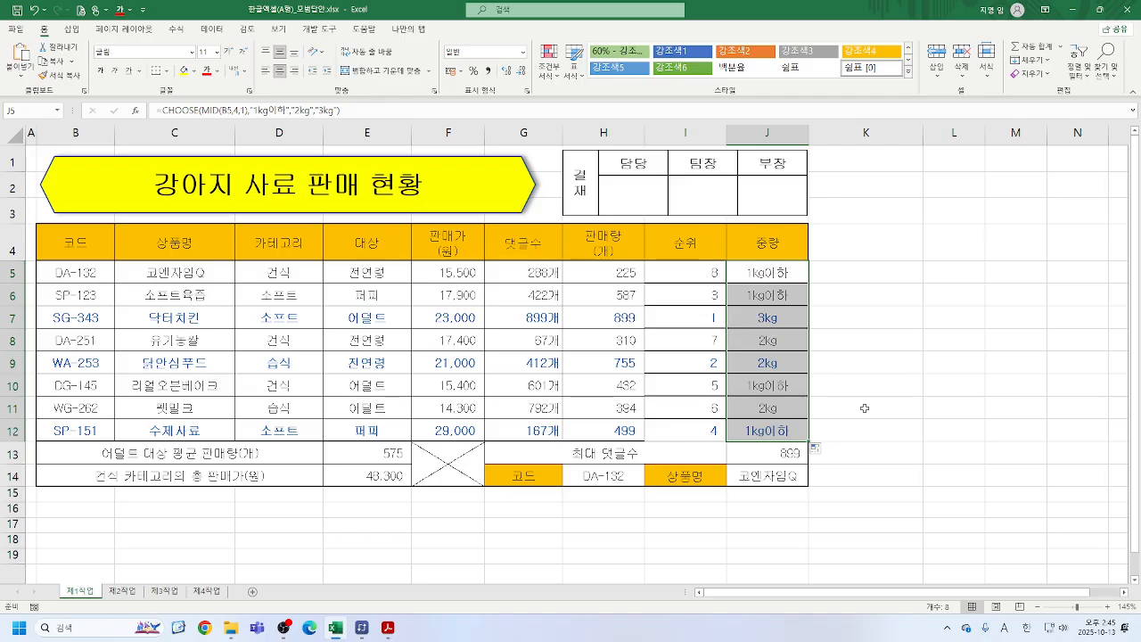
pyautogui.click(758, 272)
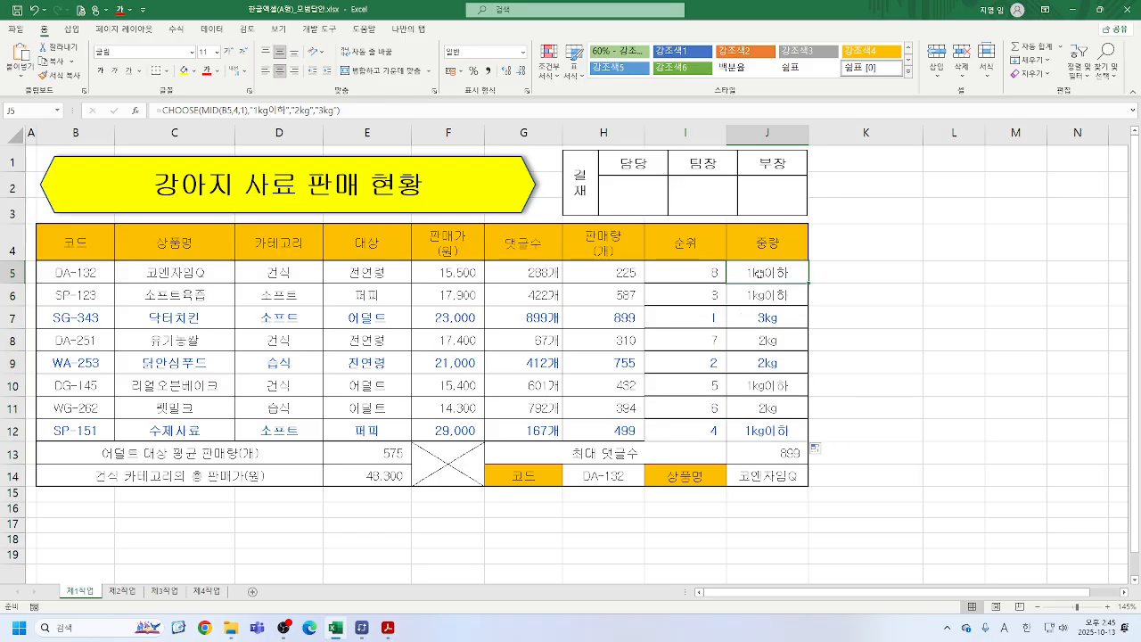